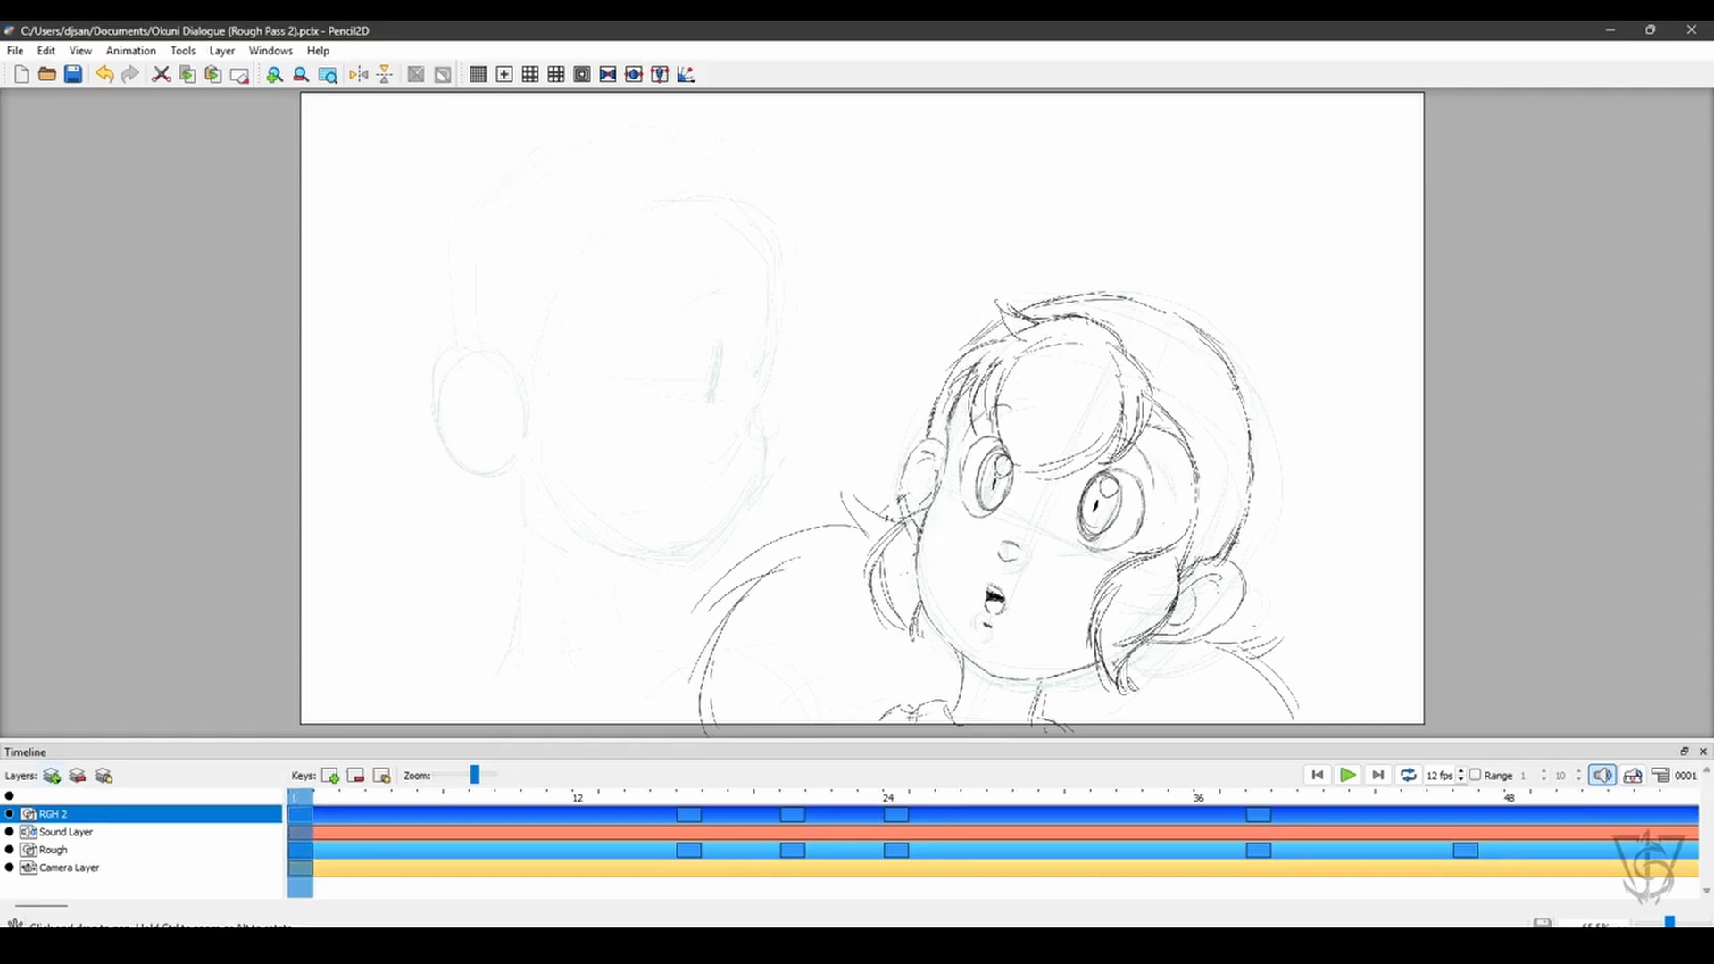
# - Check the frame 1 drawing by hiding and reshowing the RGH 2 layer and flipping the canvas view horizontally and back
pyautogui.click(10, 814)
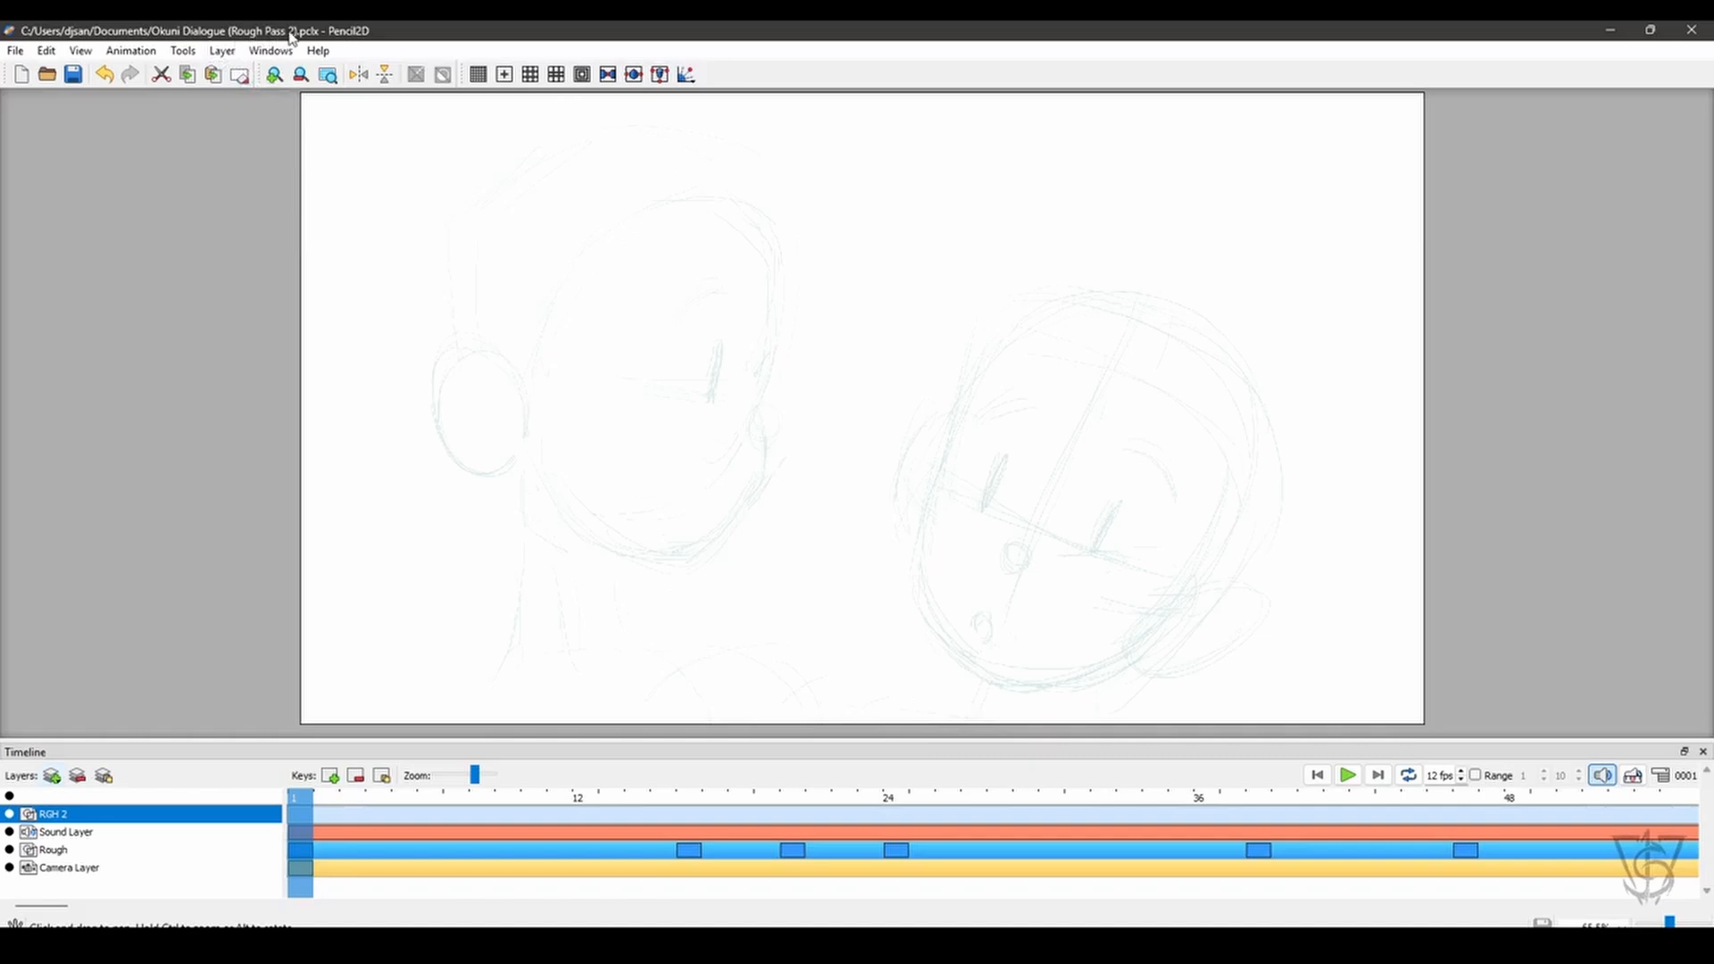
pyautogui.click(10, 814)
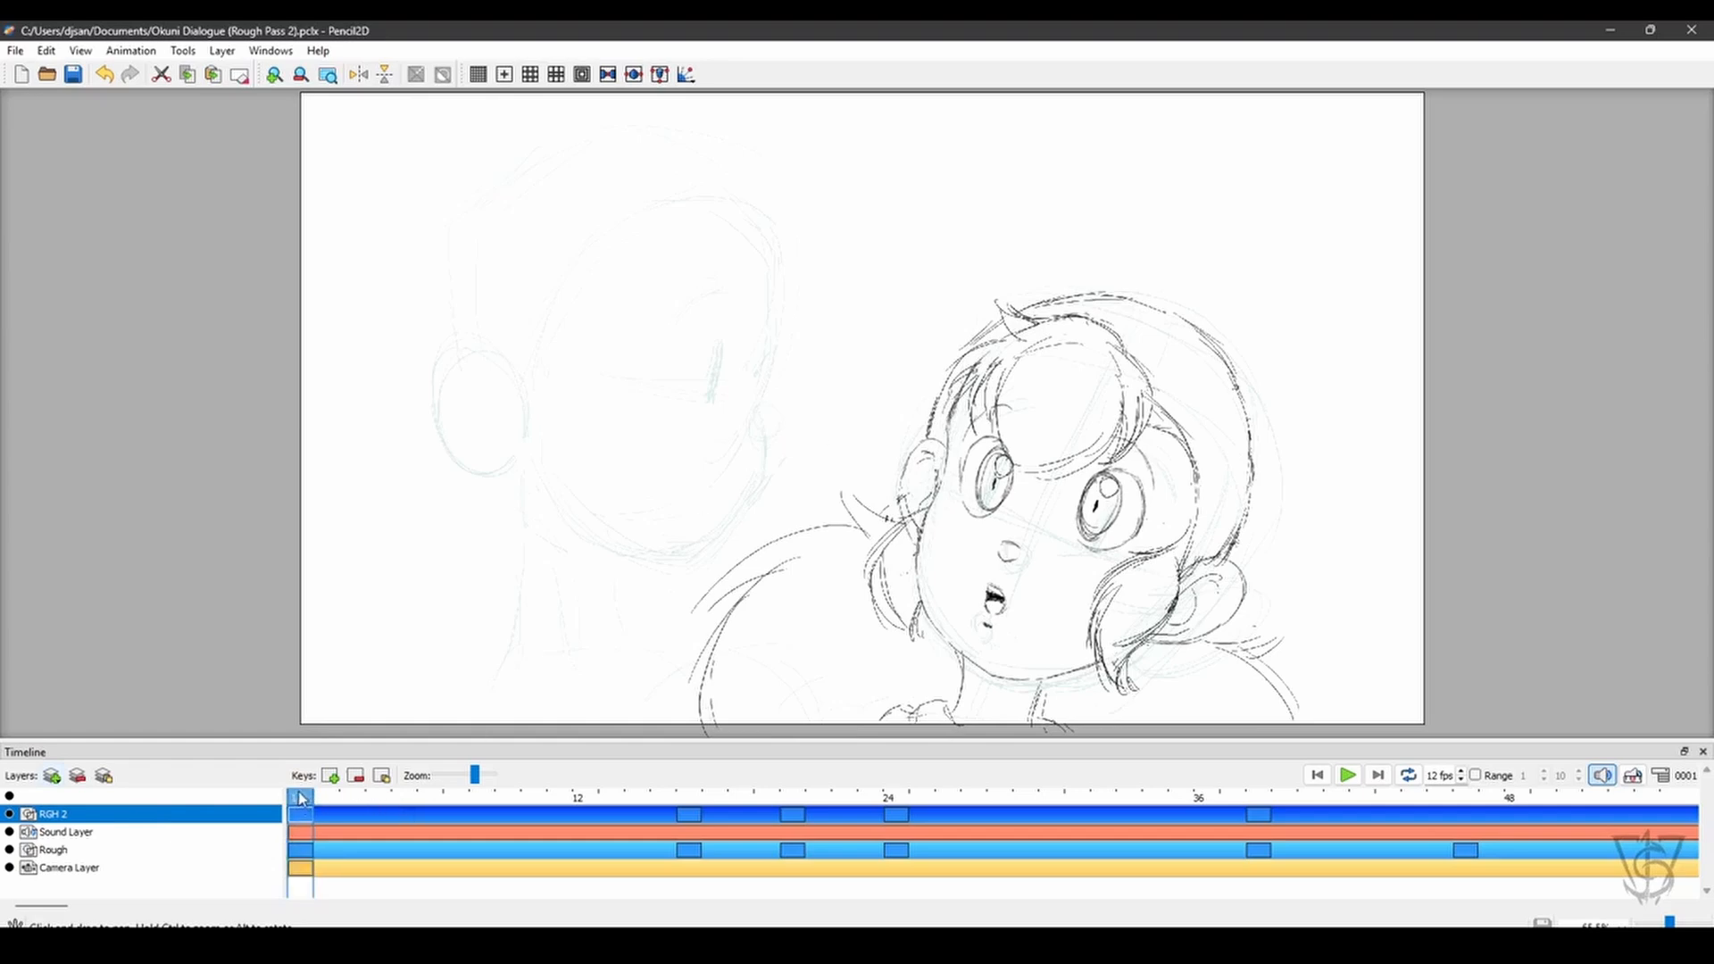
pyautogui.moveTo(311, 797)
pyautogui.mouseDown()
pyautogui.moveTo(662, 797)
pyautogui.moveTo(727, 754)
pyautogui.moveTo(900, 737)
pyautogui.moveTo(634, 755)
pyautogui.moveTo(885, 737)
pyautogui.moveTo(922, 745)
pyautogui.moveTo(767, 746)
pyautogui.moveTo(946, 740)
pyautogui.moveTo(604, 768)
pyautogui.moveTo(456, 806)
pyautogui.moveTo(1103, 785)
pyautogui.moveTo(293, 772)
pyautogui.moveTo(799, 769)
pyautogui.moveTo(788, 790)
pyautogui.moveTo(299, 798)
pyautogui.mouseUp()
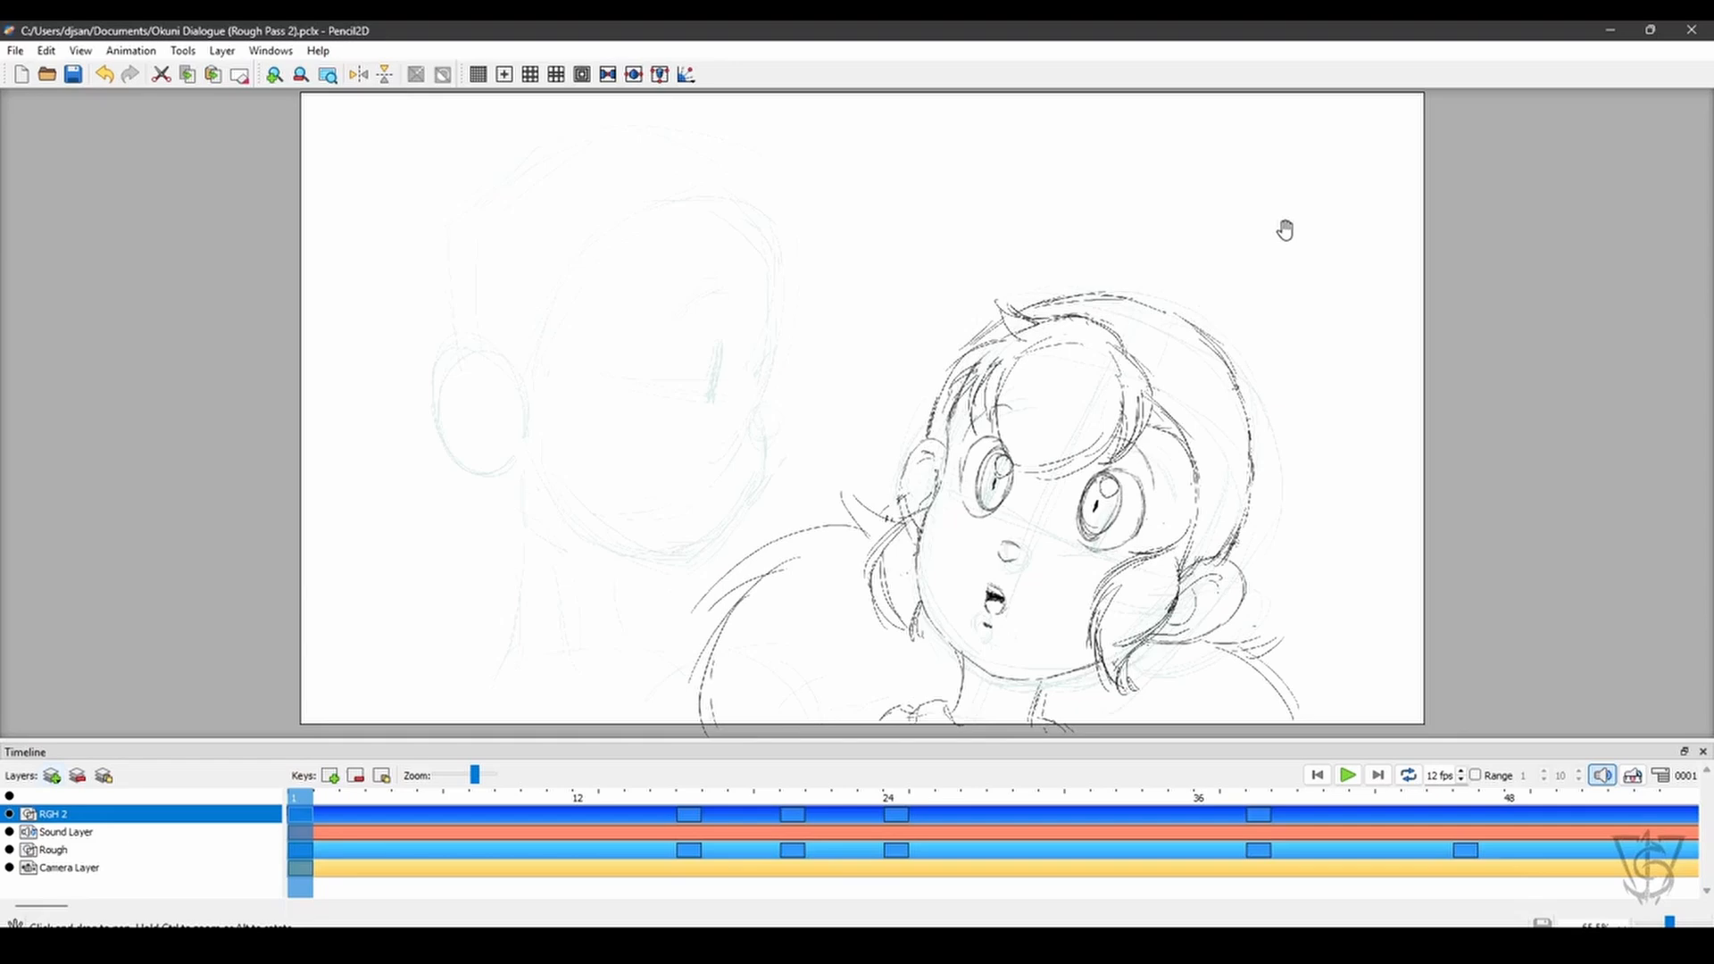
pyautogui.hotkey('shift', 'h')
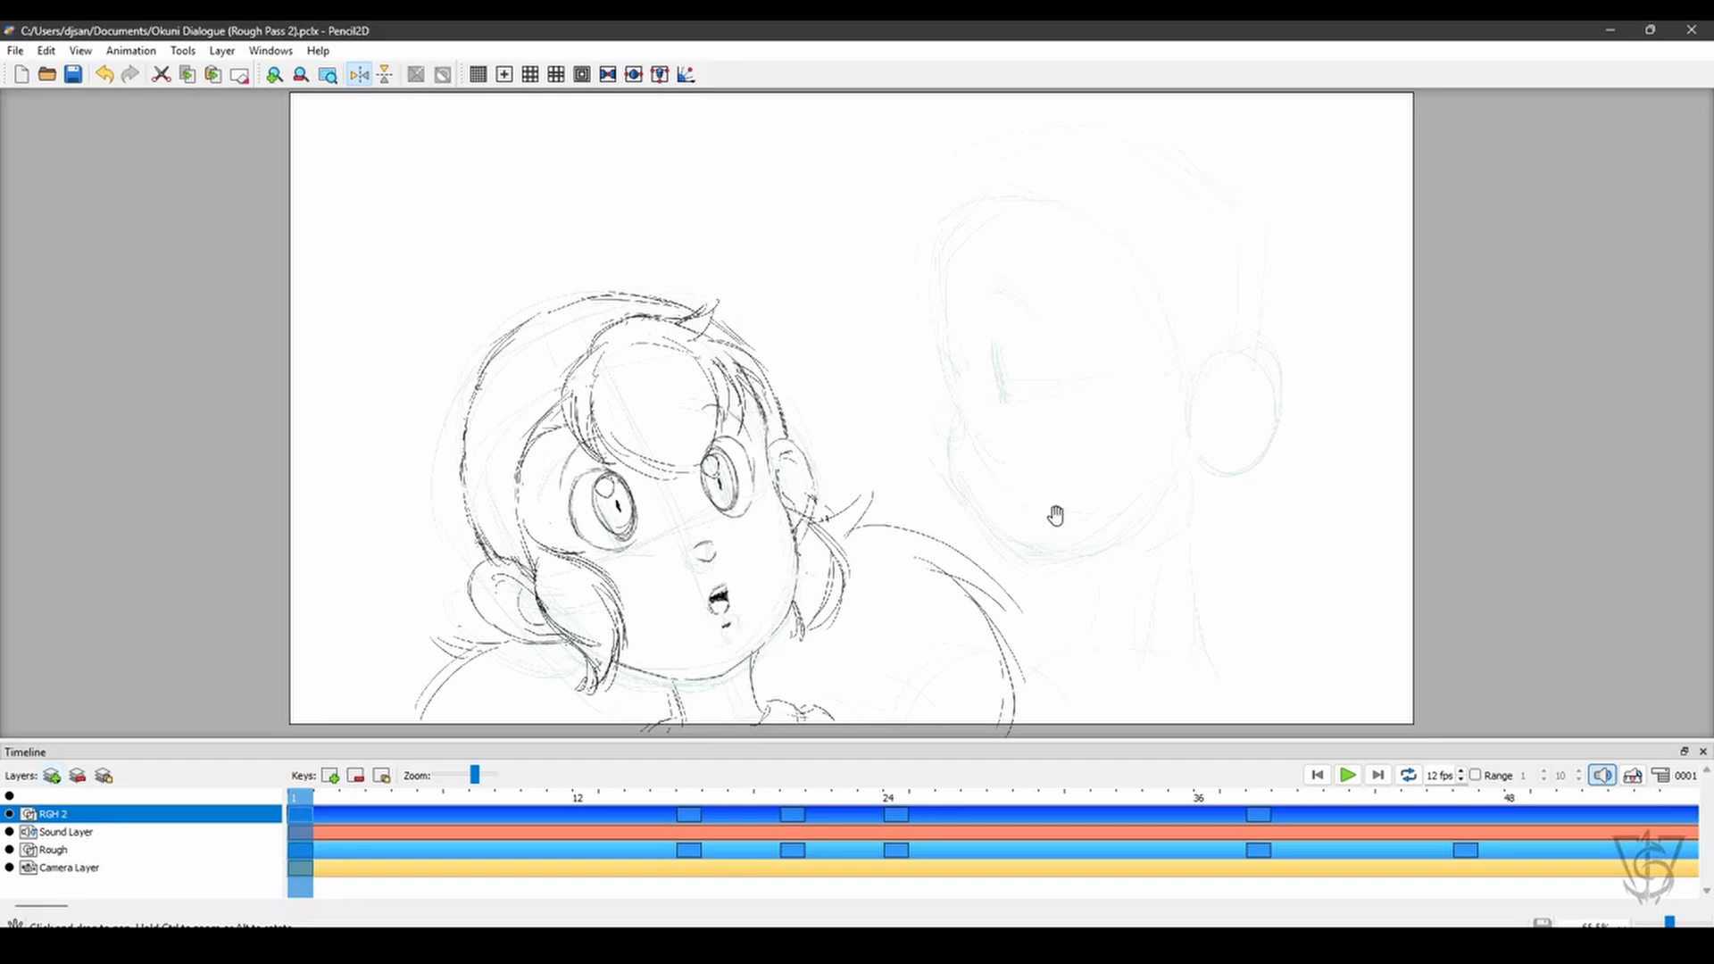
pyautogui.hotkey('shift', 'h')
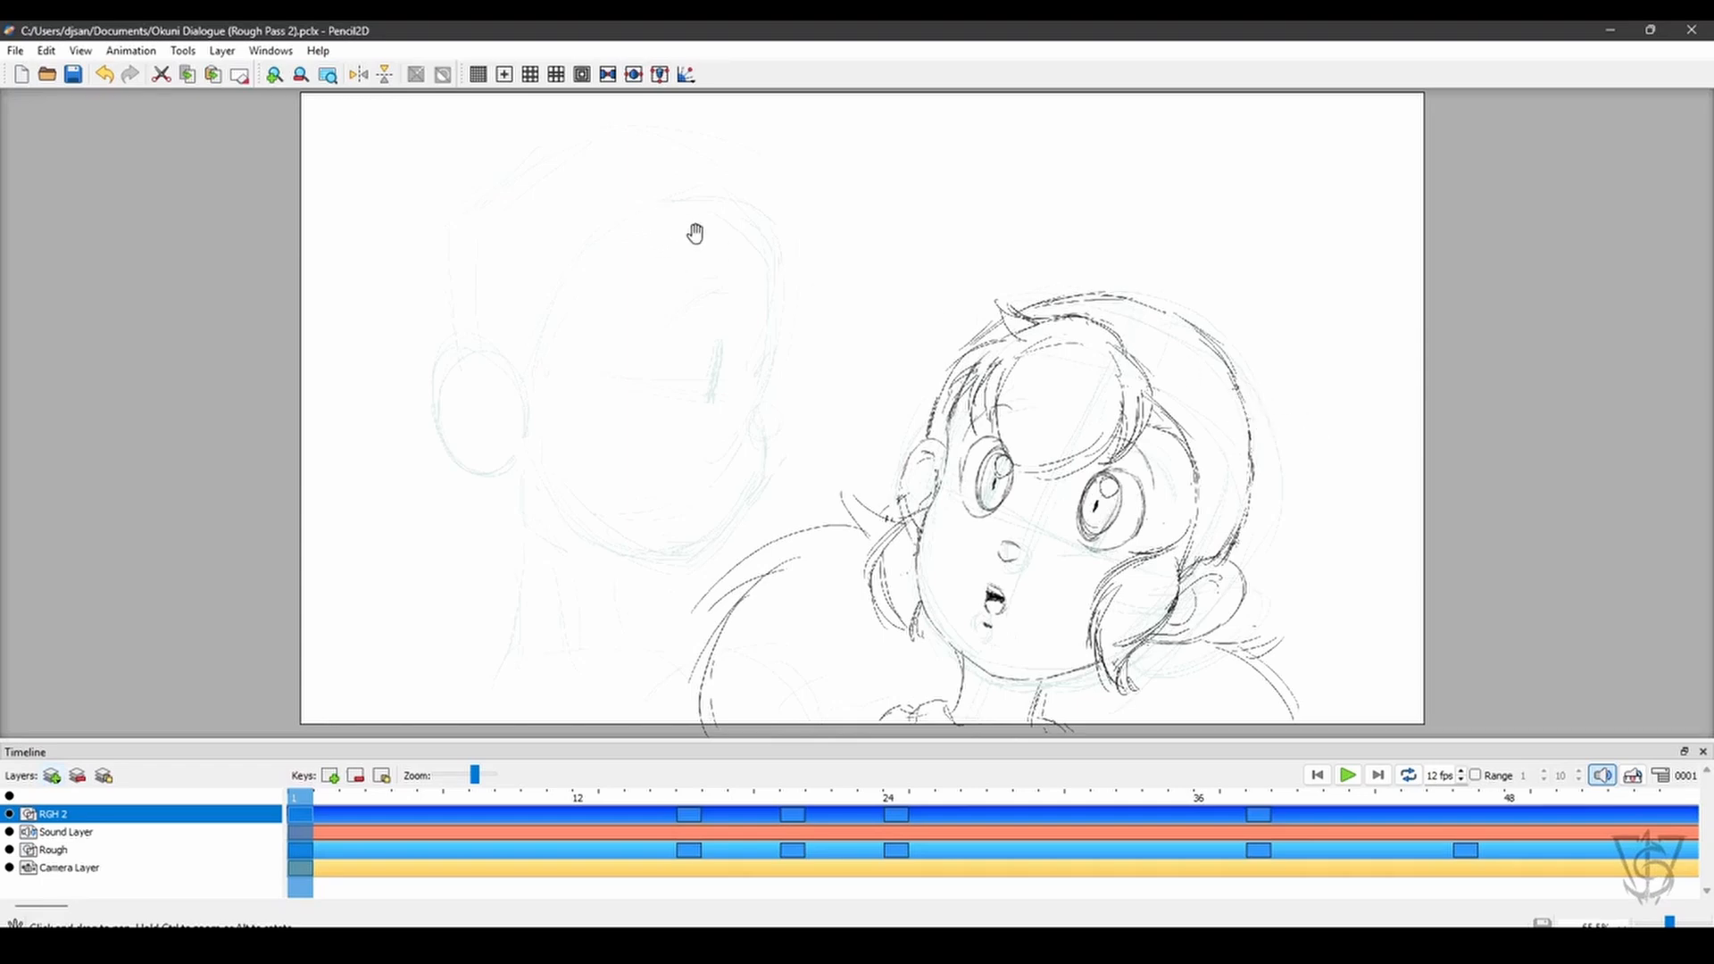
# - Select the girl's head on frame 1 of the RGH 2 layer, rotate it counterclockwise and deselect it
pyautogui.press('v')
pyautogui.moveTo(660, 225); pyautogui.dragTo(1258, 651)
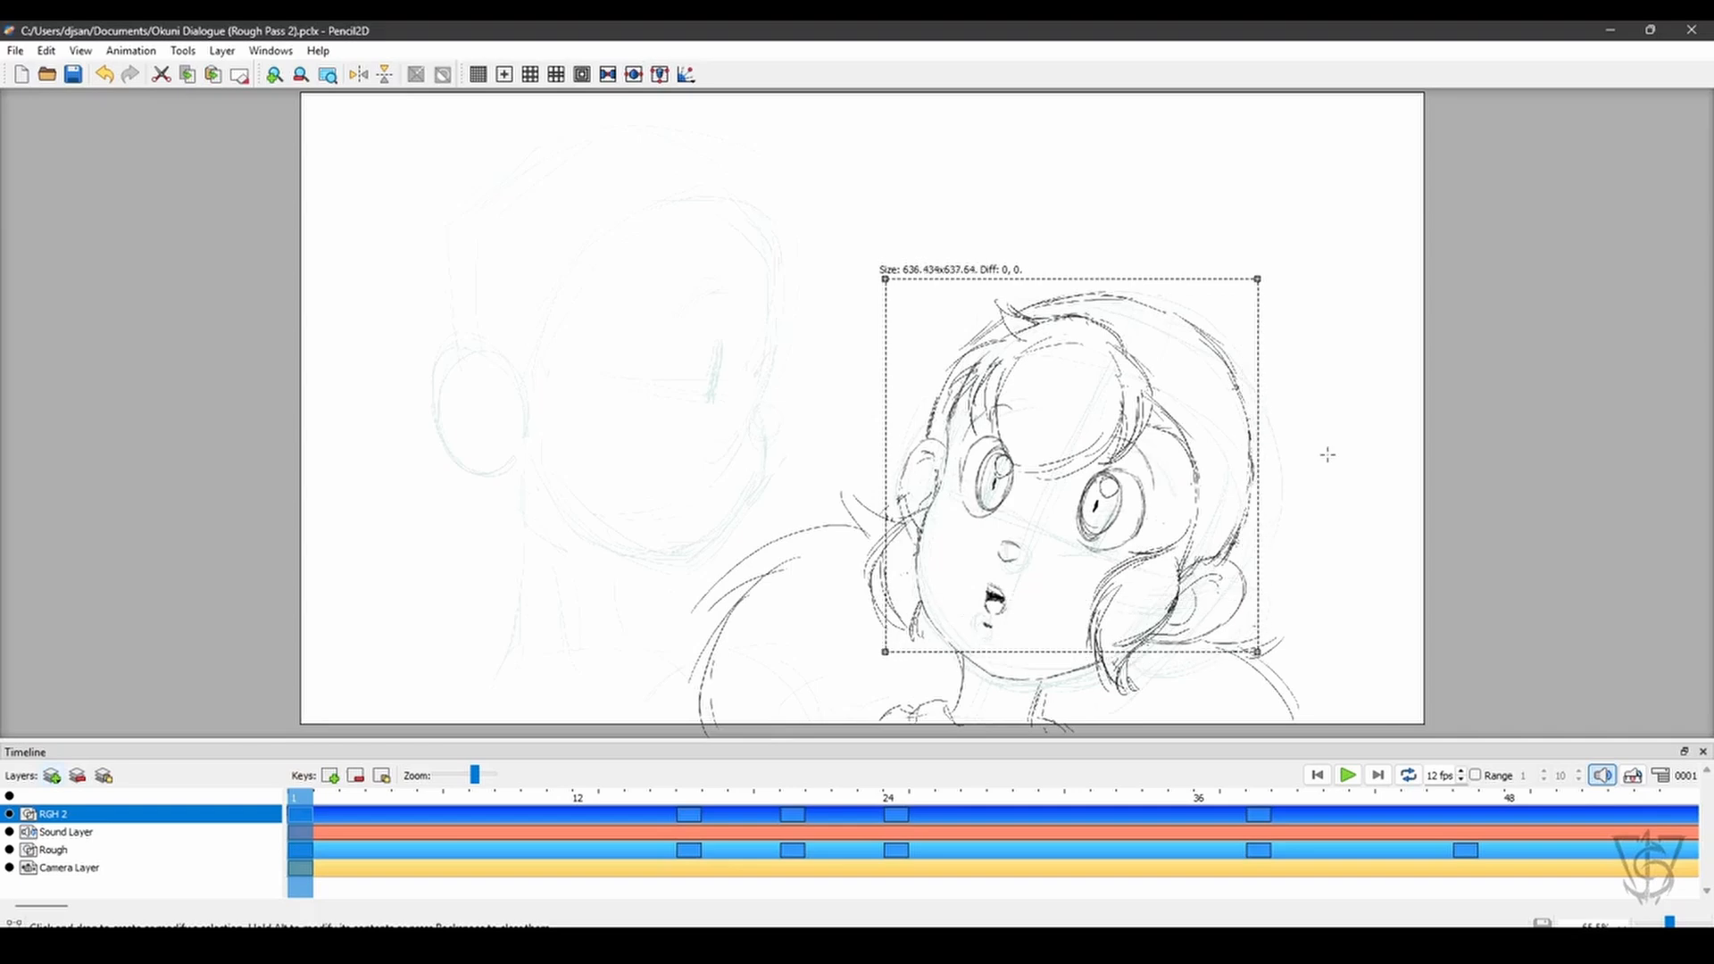
pyautogui.moveTo(1205, 515)
pyautogui.mouseDown()
pyautogui.moveTo(1208, 486)
pyautogui.moveTo(1216, 547)
pyautogui.moveTo(1212, 525)
pyautogui.moveTo(1292, 435)
pyautogui.mouseUp()
pyautogui.press('q')
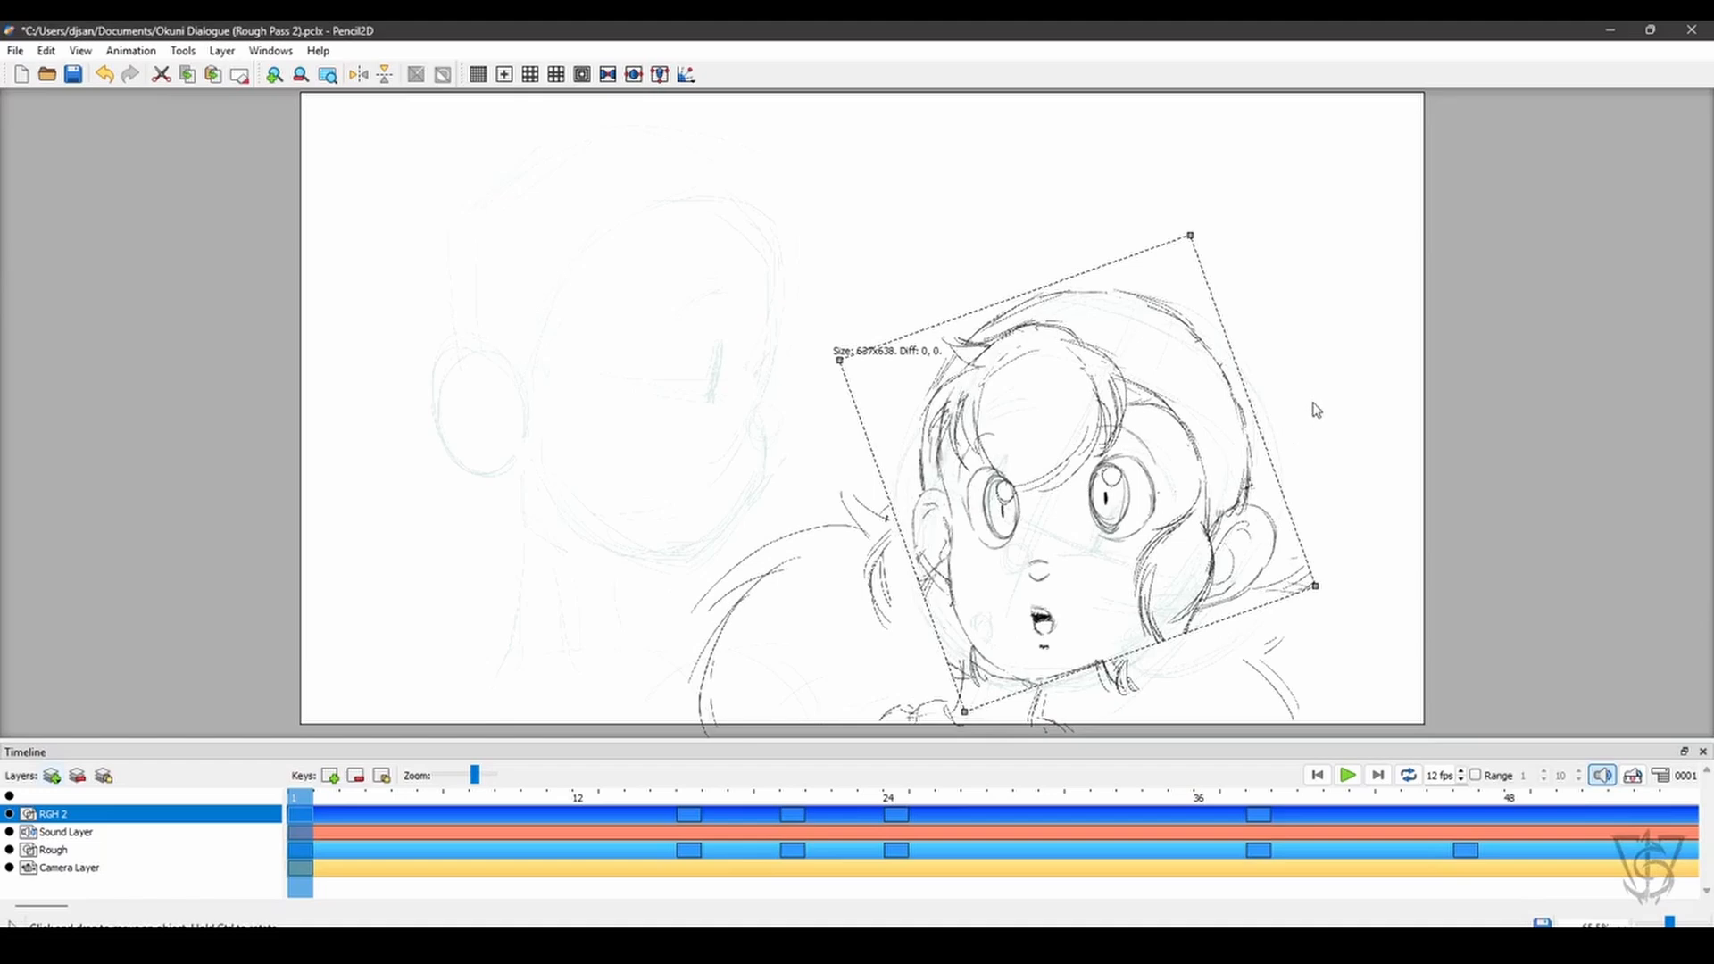
pyautogui.click(1316, 410)
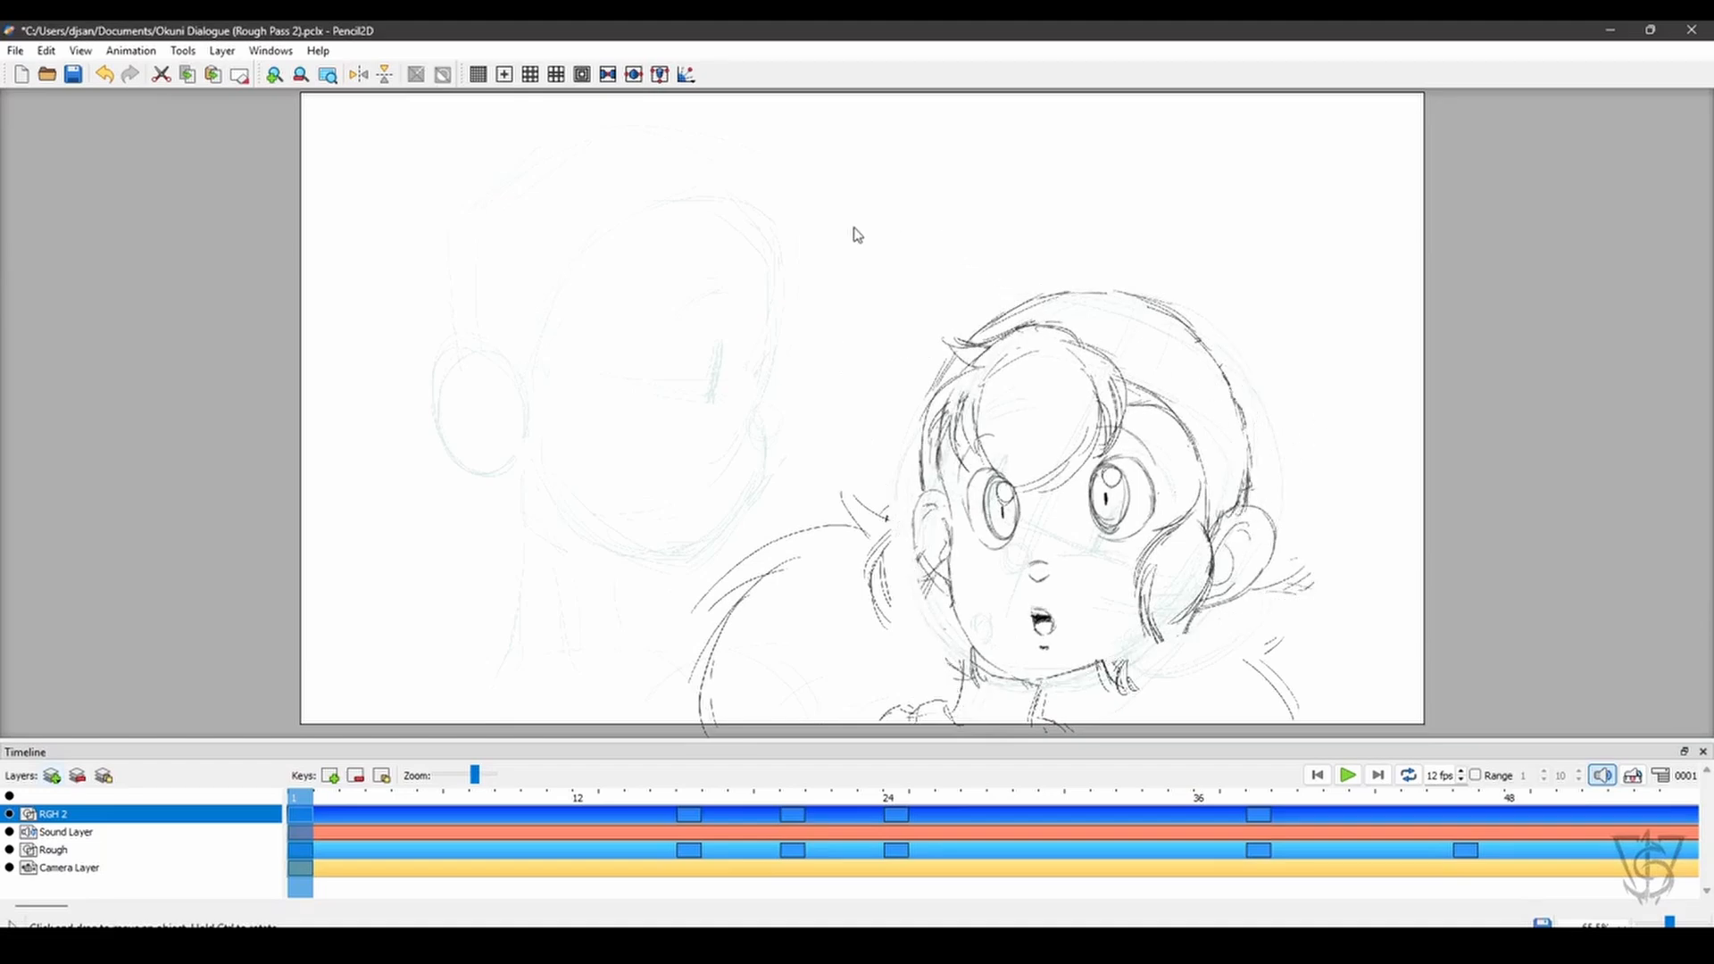
# - Select the whole head again, rotate it further counterclockwise, scale it down and deselect it
pyautogui.press('v')
pyautogui.moveTo(868, 233); pyautogui.dragTo(1296, 666)
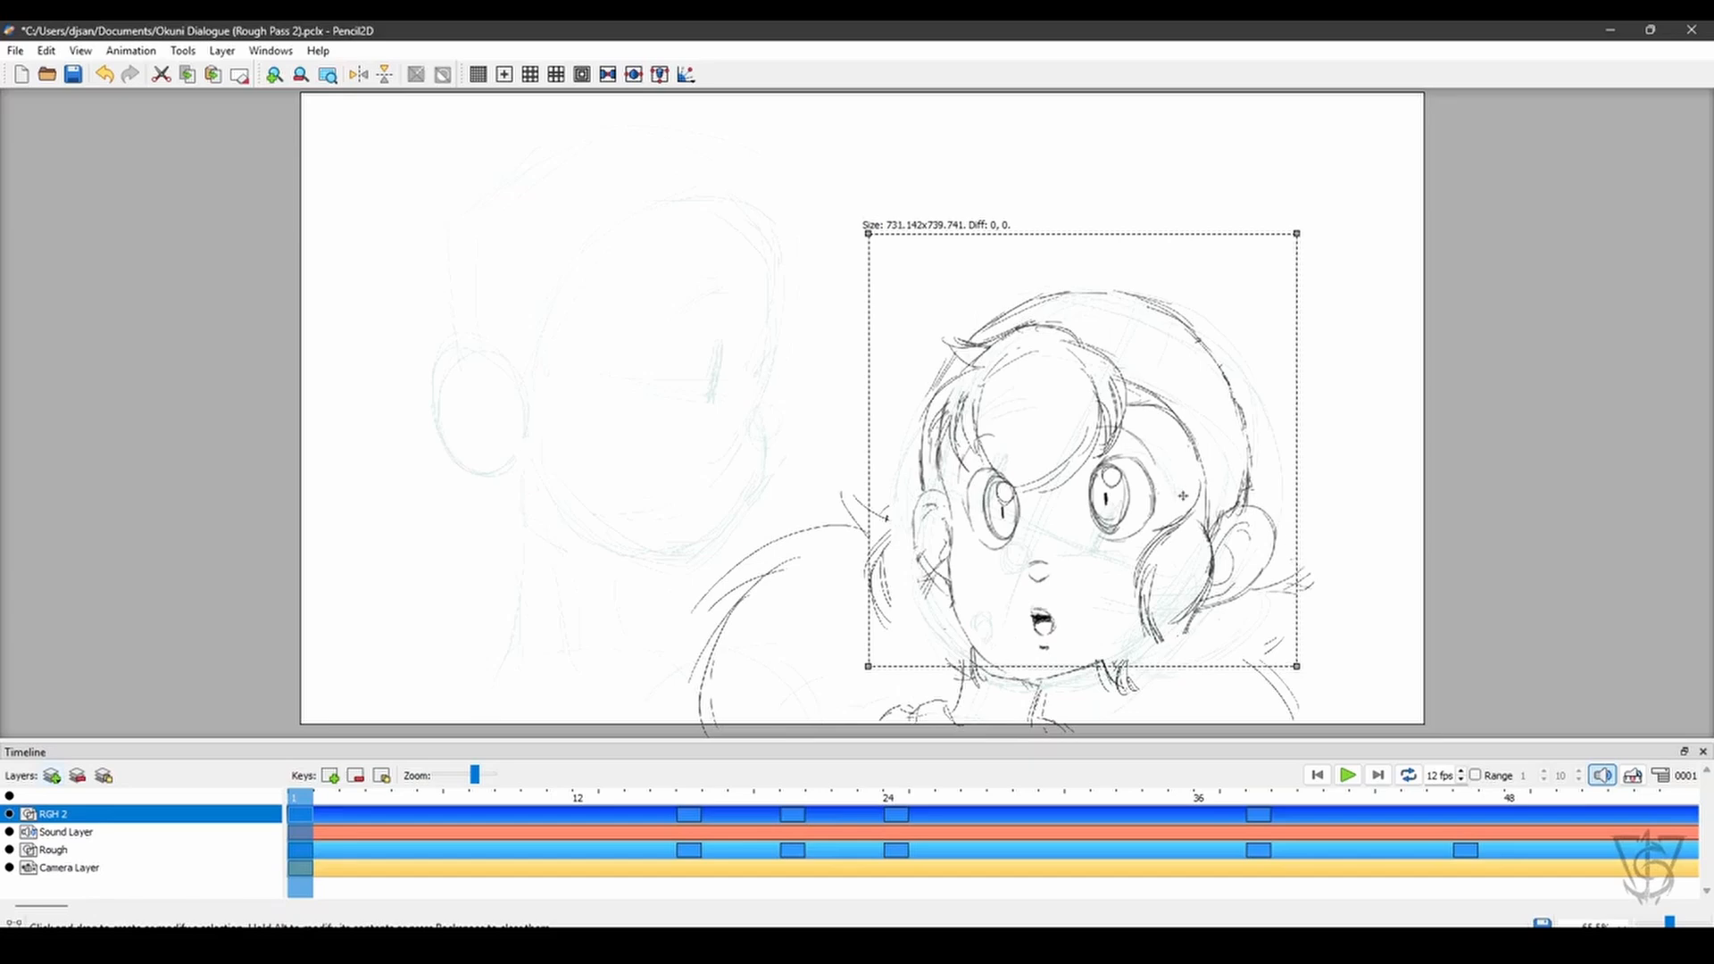
pyautogui.press('q')
pyautogui.moveTo(1241, 520); pyautogui.dragTo(1280, 469)
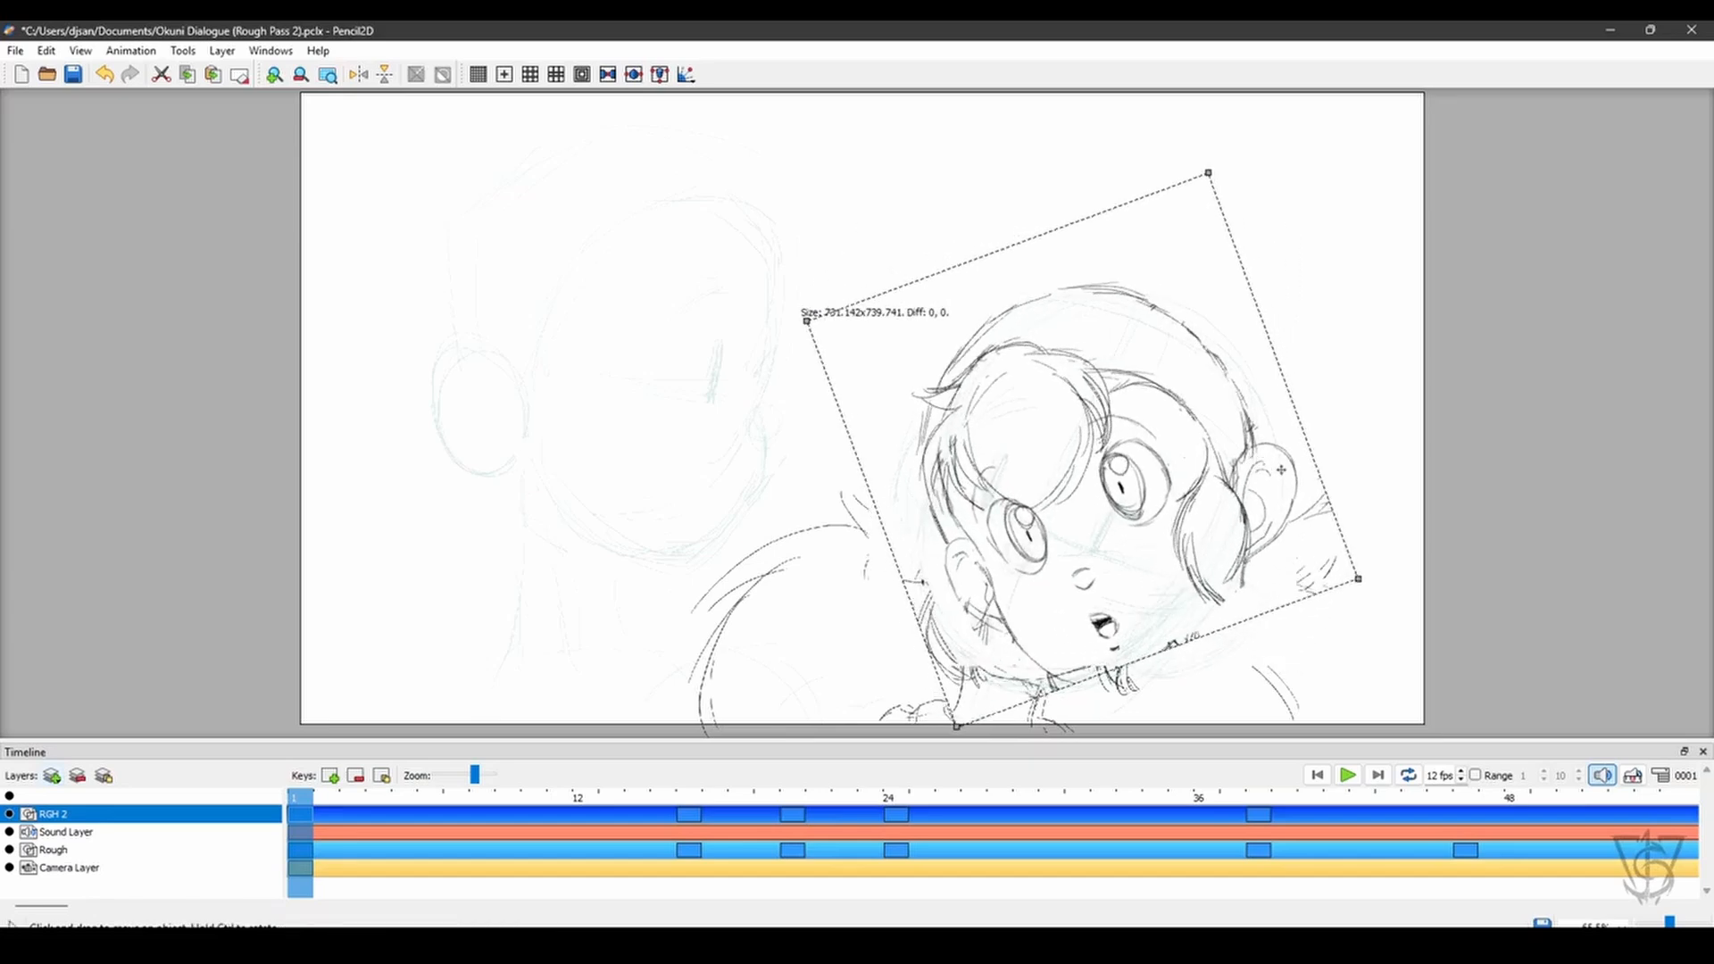
pyautogui.moveTo(1359, 580); pyautogui.dragTo(1146, 466)
pyautogui.click(1318, 465)
# - Scribble zigzag pencil strokes across the girl's eyes and nose and inspect their line quality up close
pyautogui.press('h')
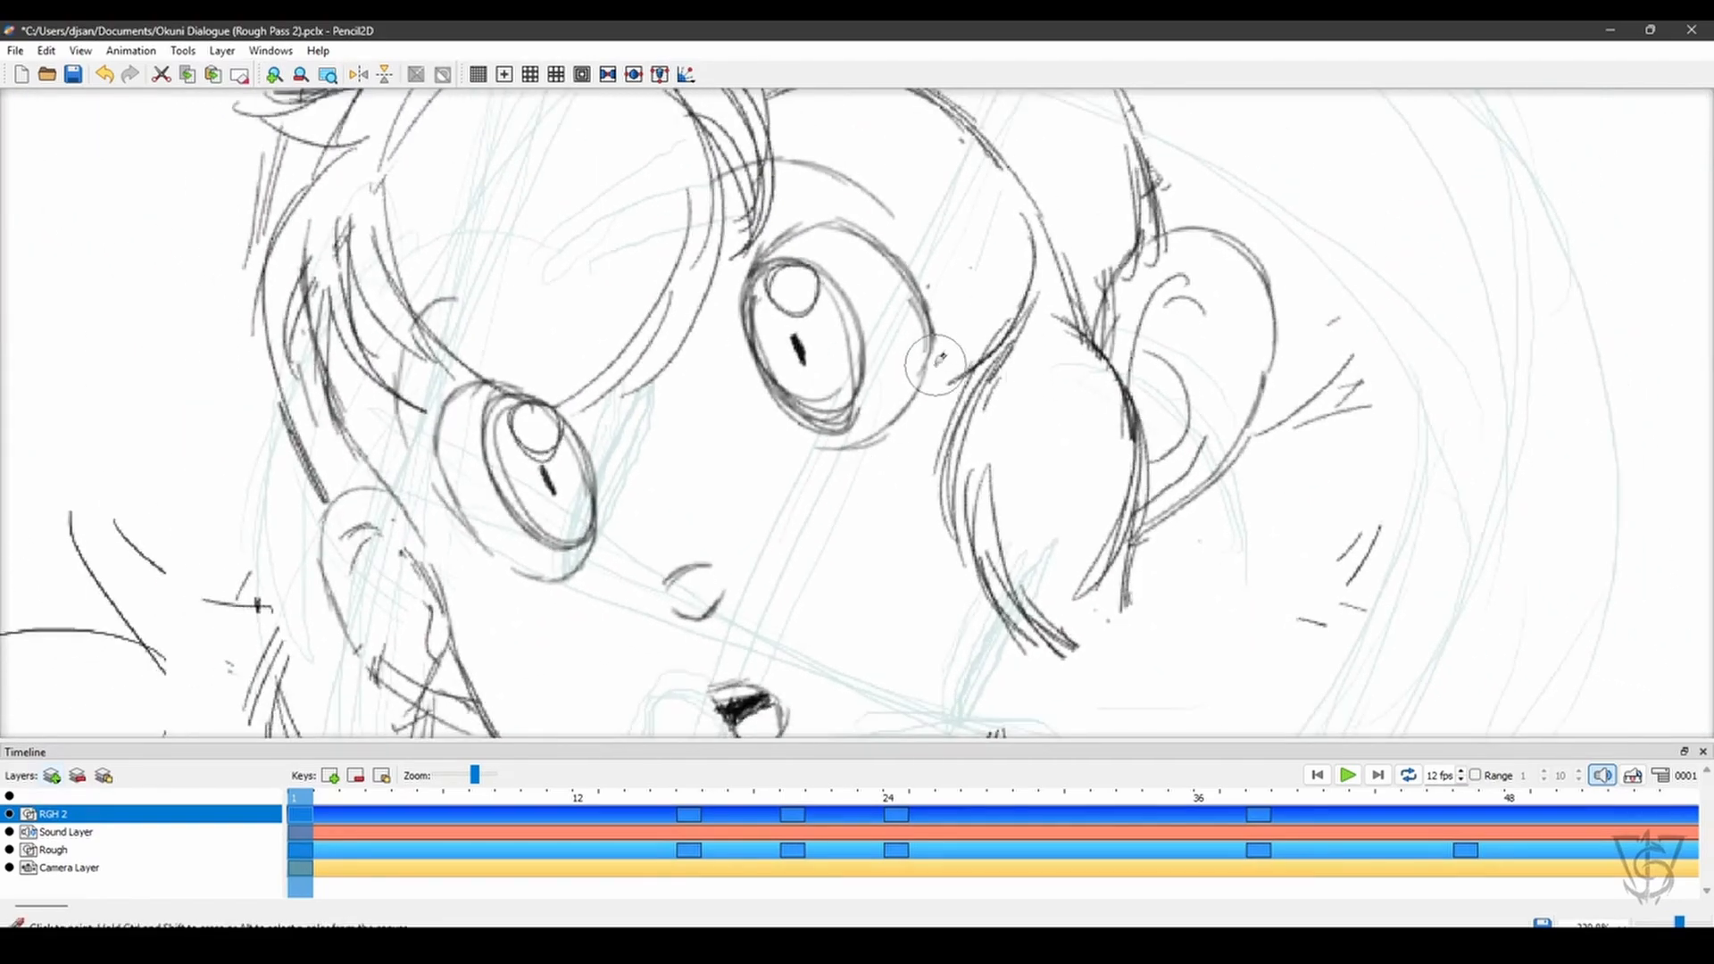
pyautogui.press('n')
pyautogui.moveTo(453, 334)
pyautogui.mouseDown()
pyautogui.moveTo(814, 223)
pyautogui.moveTo(853, 265)
pyautogui.moveTo(735, 399)
pyautogui.moveTo(751, 477)
pyautogui.moveTo(625, 638)
pyautogui.mouseUp()
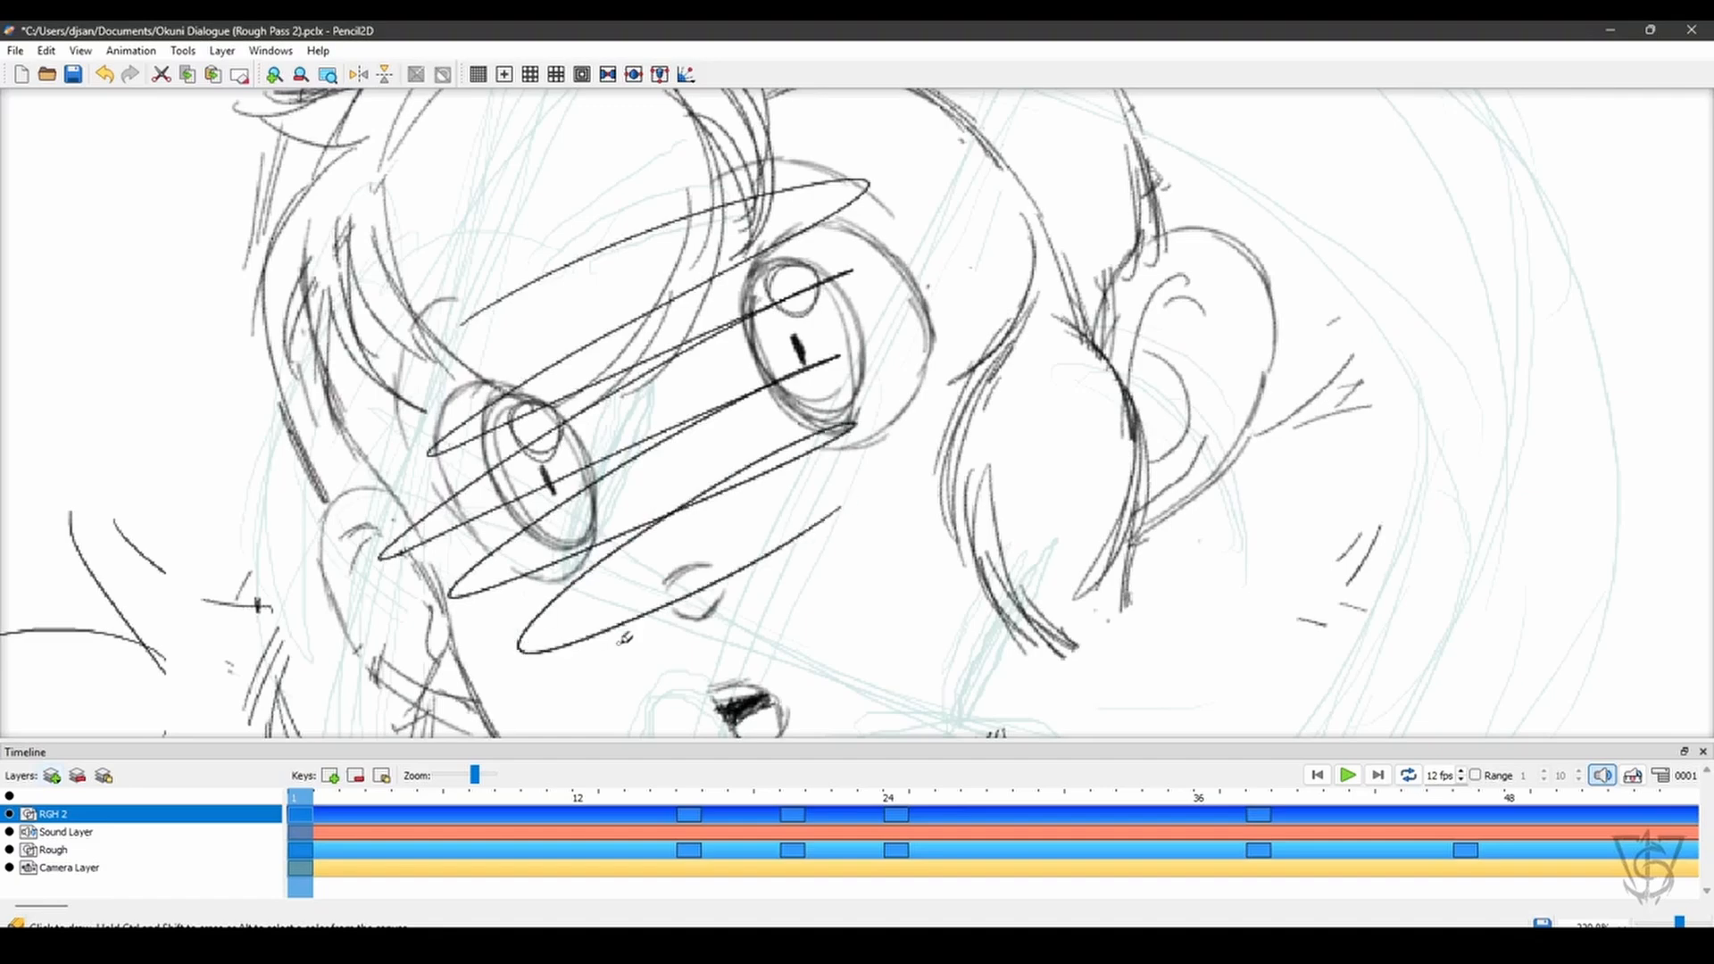
pyautogui.press('h')
pyautogui.moveTo(830, 333)
pyautogui.mouseDown()
pyautogui.moveTo(872, 508)
pyautogui.moveTo(865, 438)
pyautogui.mouseUp()
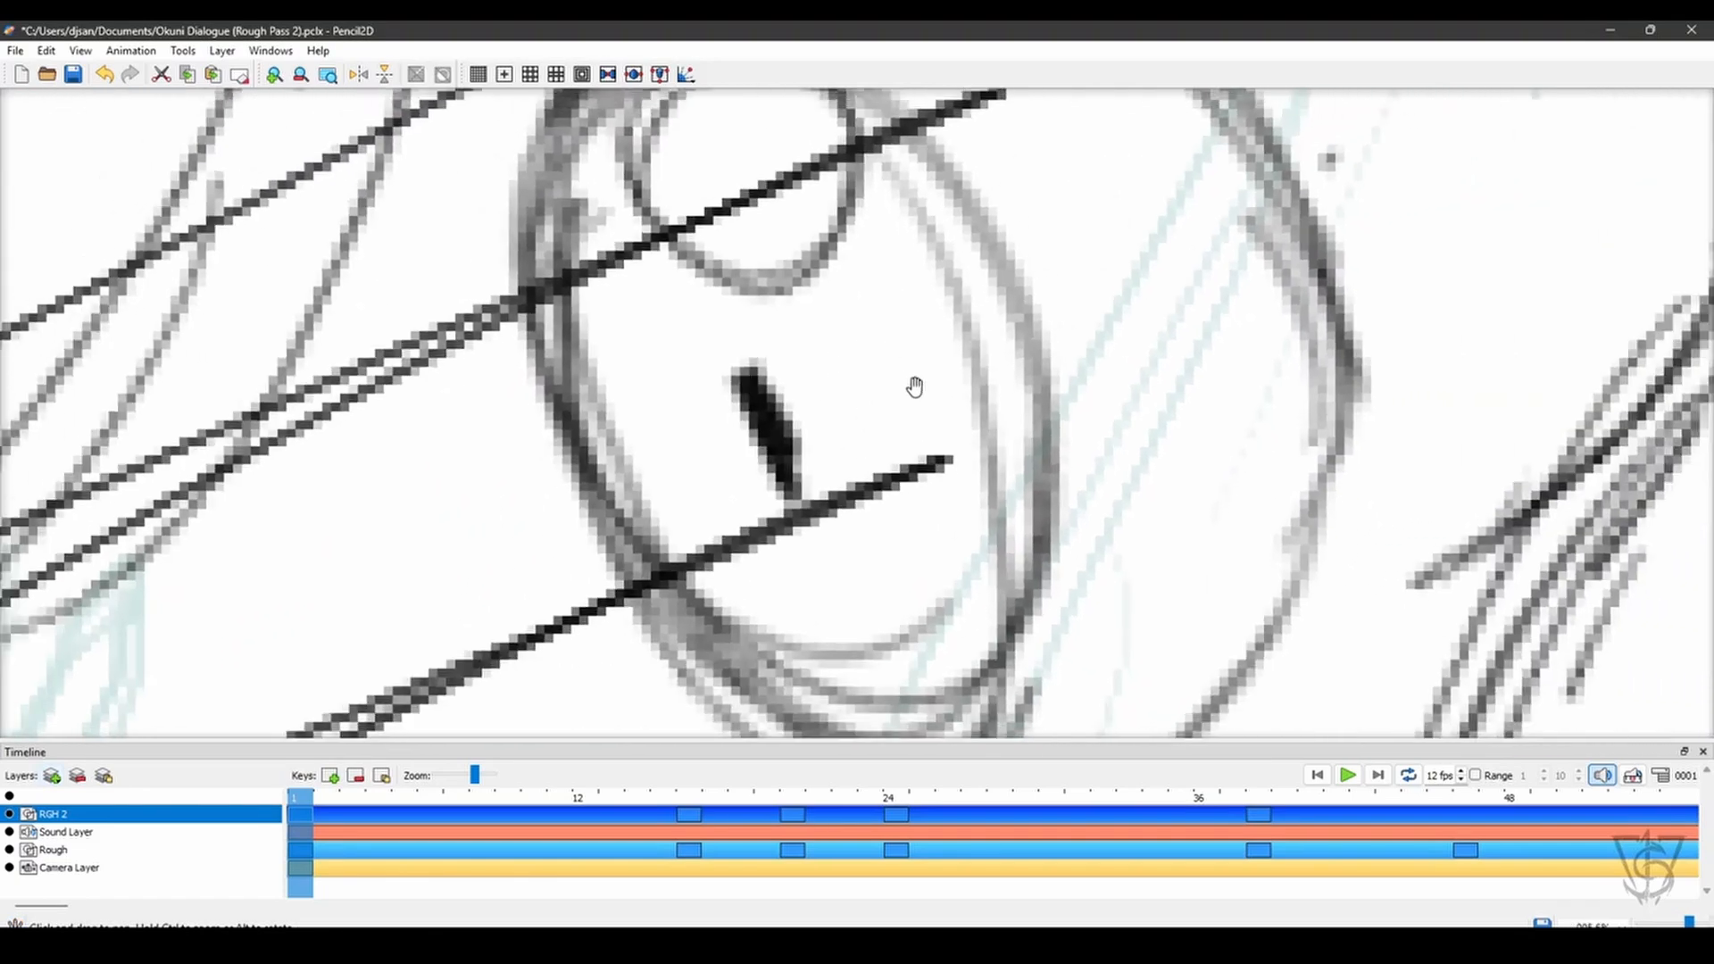
pyautogui.moveTo(901, 522)
pyautogui.mouseDown()
pyautogui.moveTo(893, 303)
pyautogui.moveTo(905, 511)
pyautogui.moveTo(1053, 466)
pyautogui.mouseUp()
pyautogui.press('n')
pyautogui.press('space')
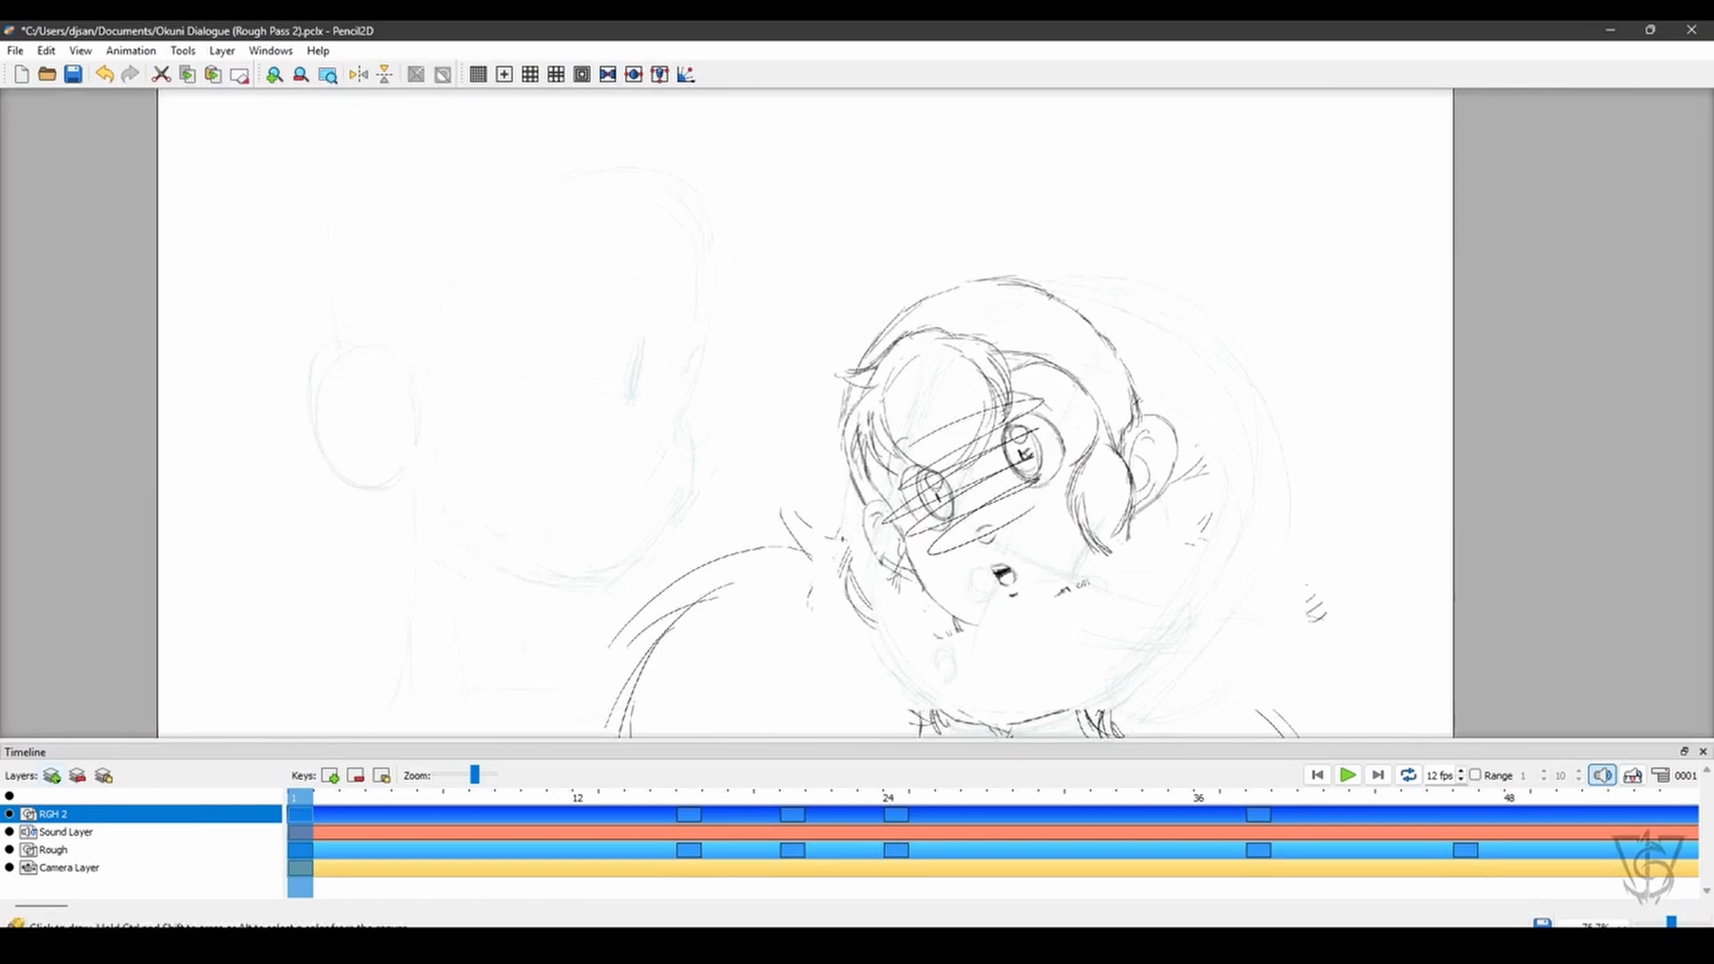
# - Undo the pencil scribble and all the head rotation and scaling changes on frame 1
pyautogui.hotkey('ctrl', 'z')
pyautogui.hotkey('ctrl', 'z')
pyautogui.hotkey('ctrl', 'z')
pyautogui.hotkey('ctrl', 'z')
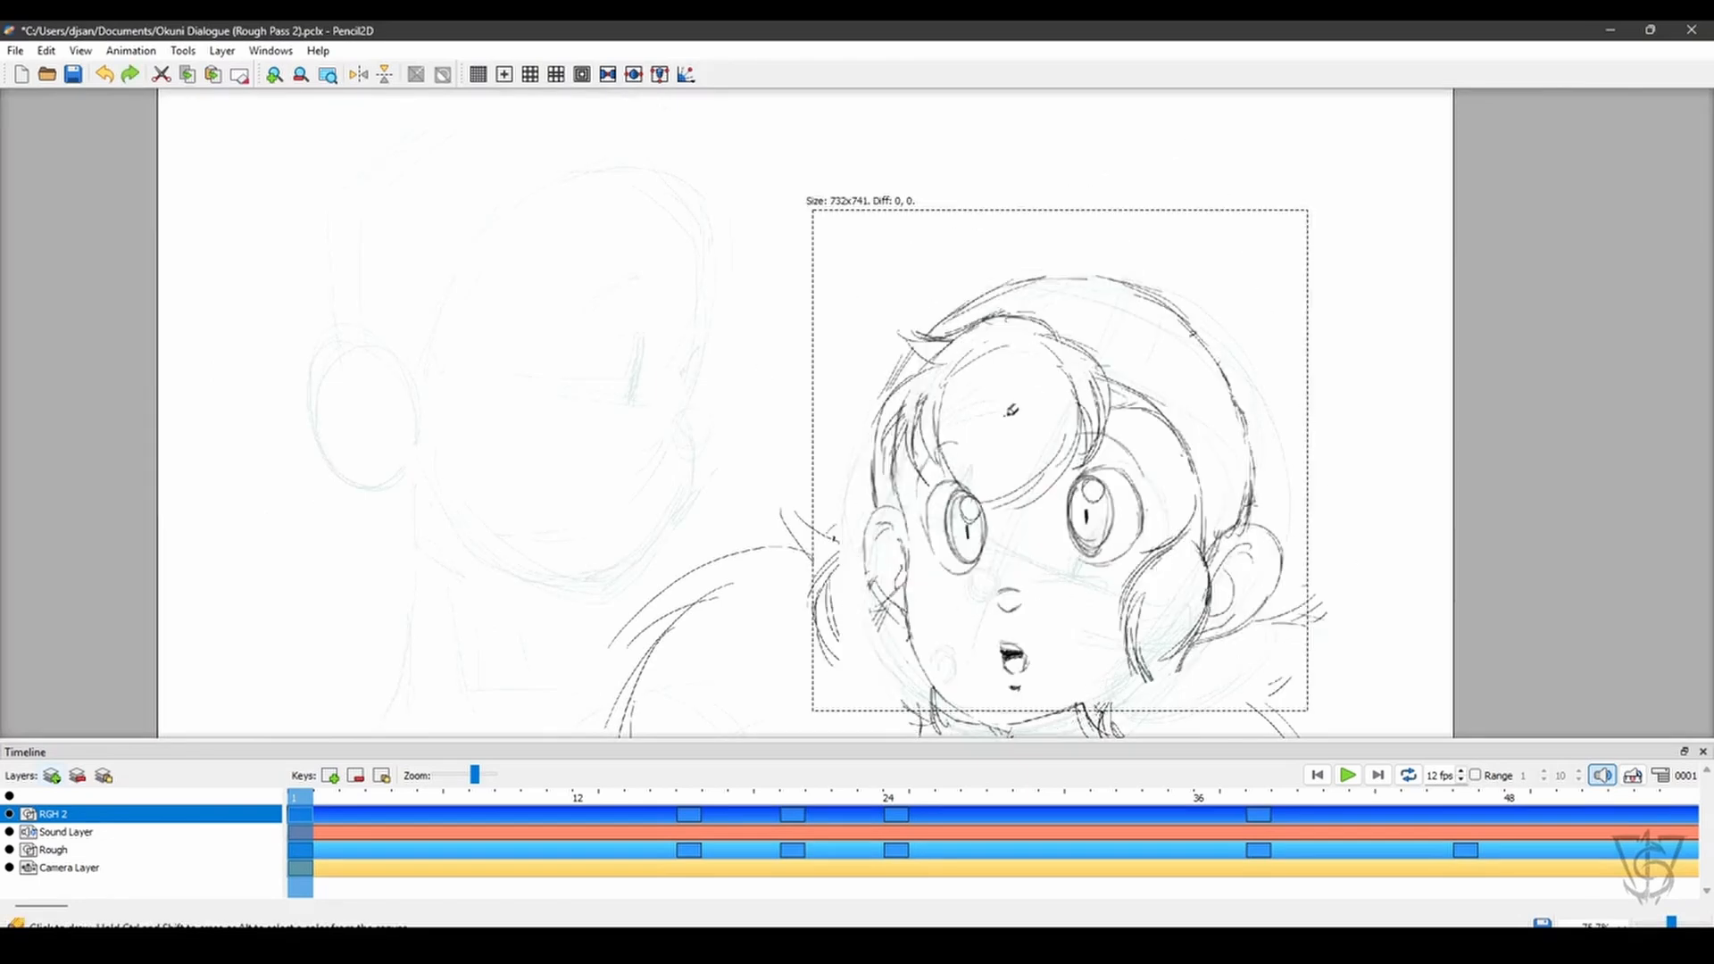
pyautogui.hotkey('ctrl', 'z')
pyautogui.hotkey('ctrl', 'z')
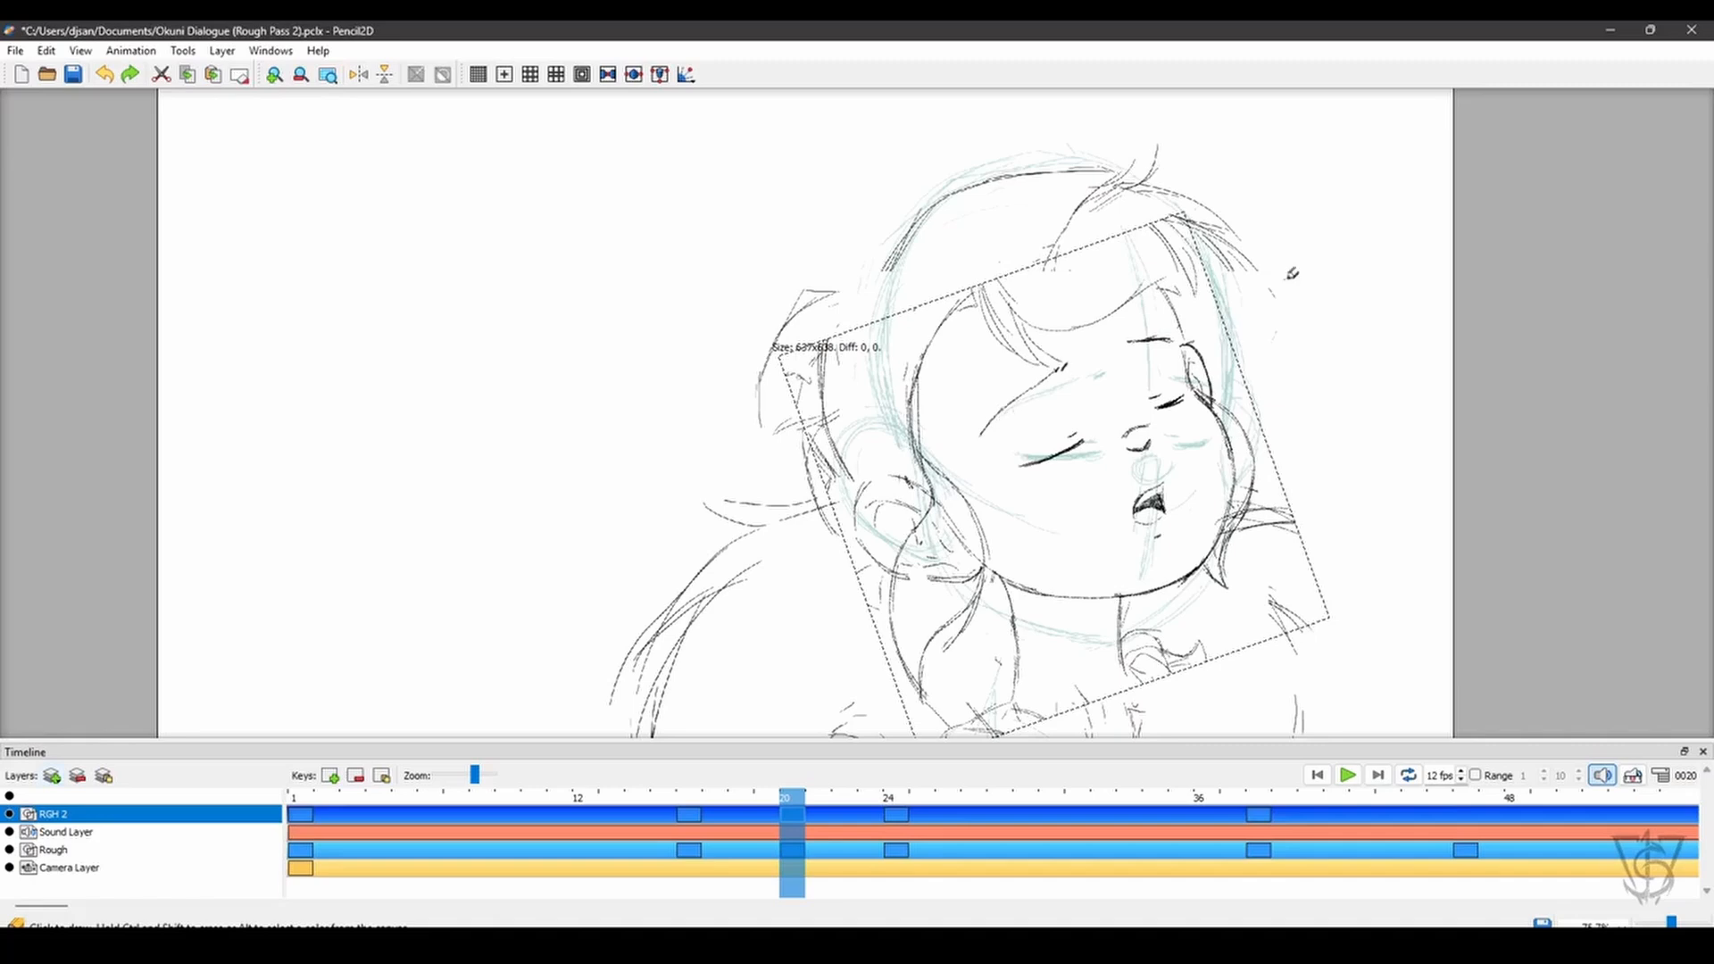
pyautogui.hotkey('ctrl', 'z')
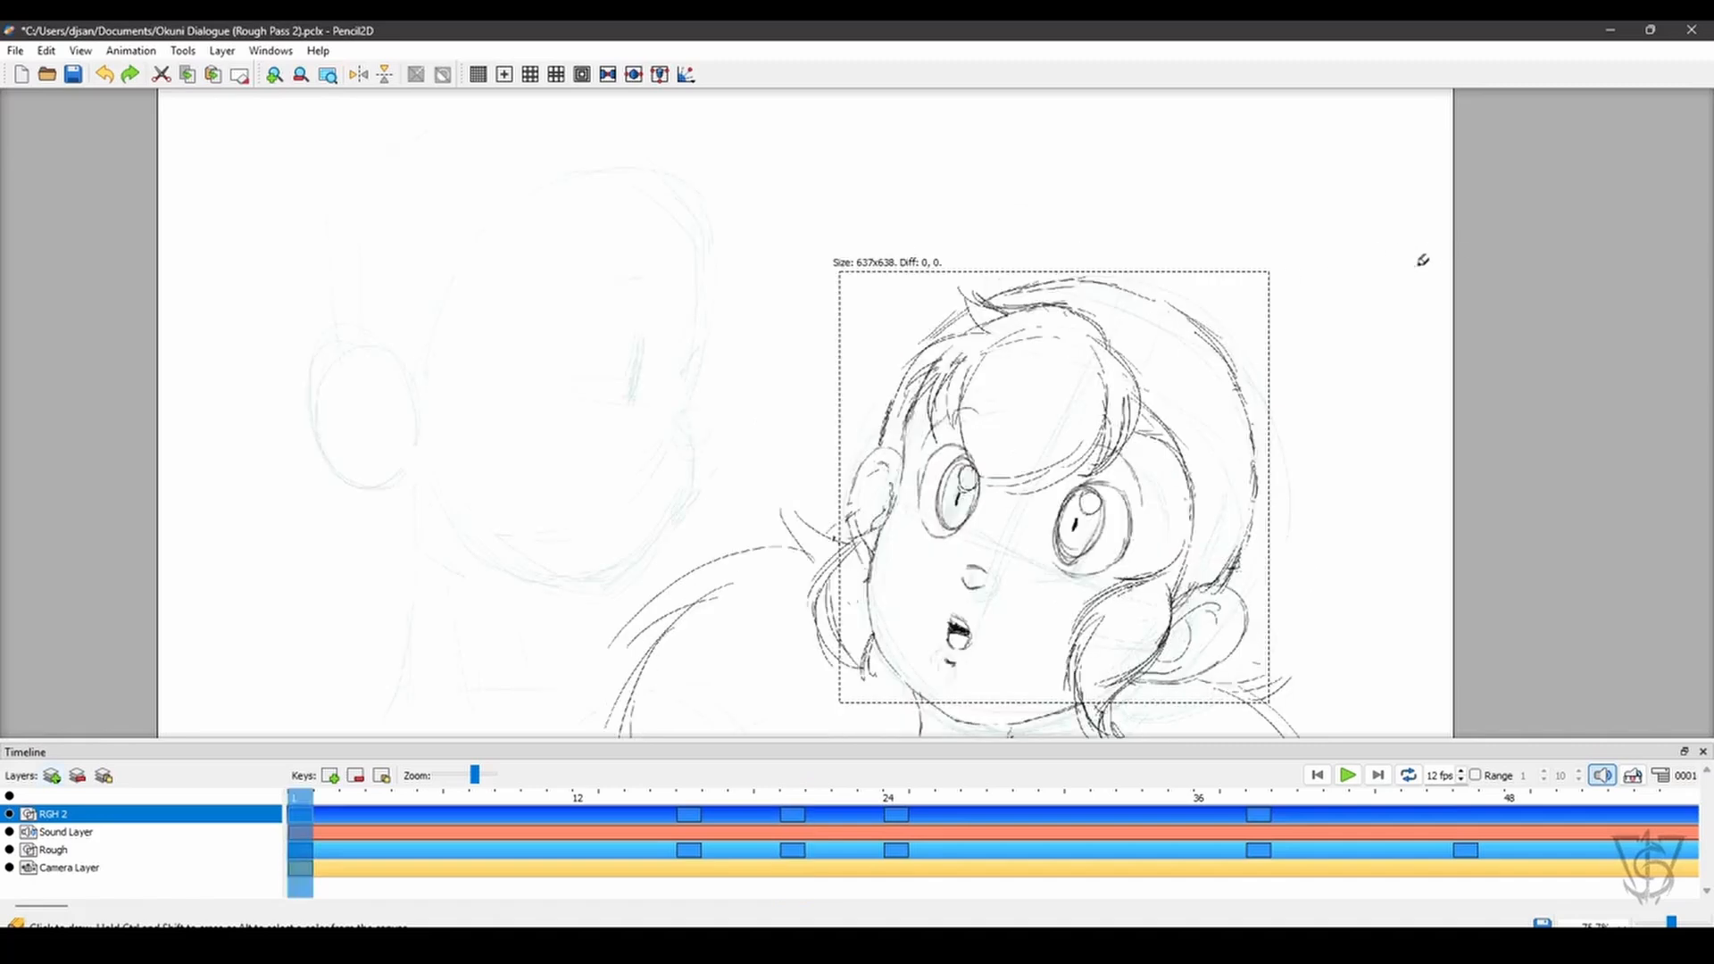
pyautogui.hotkey('ctrl', 'z')
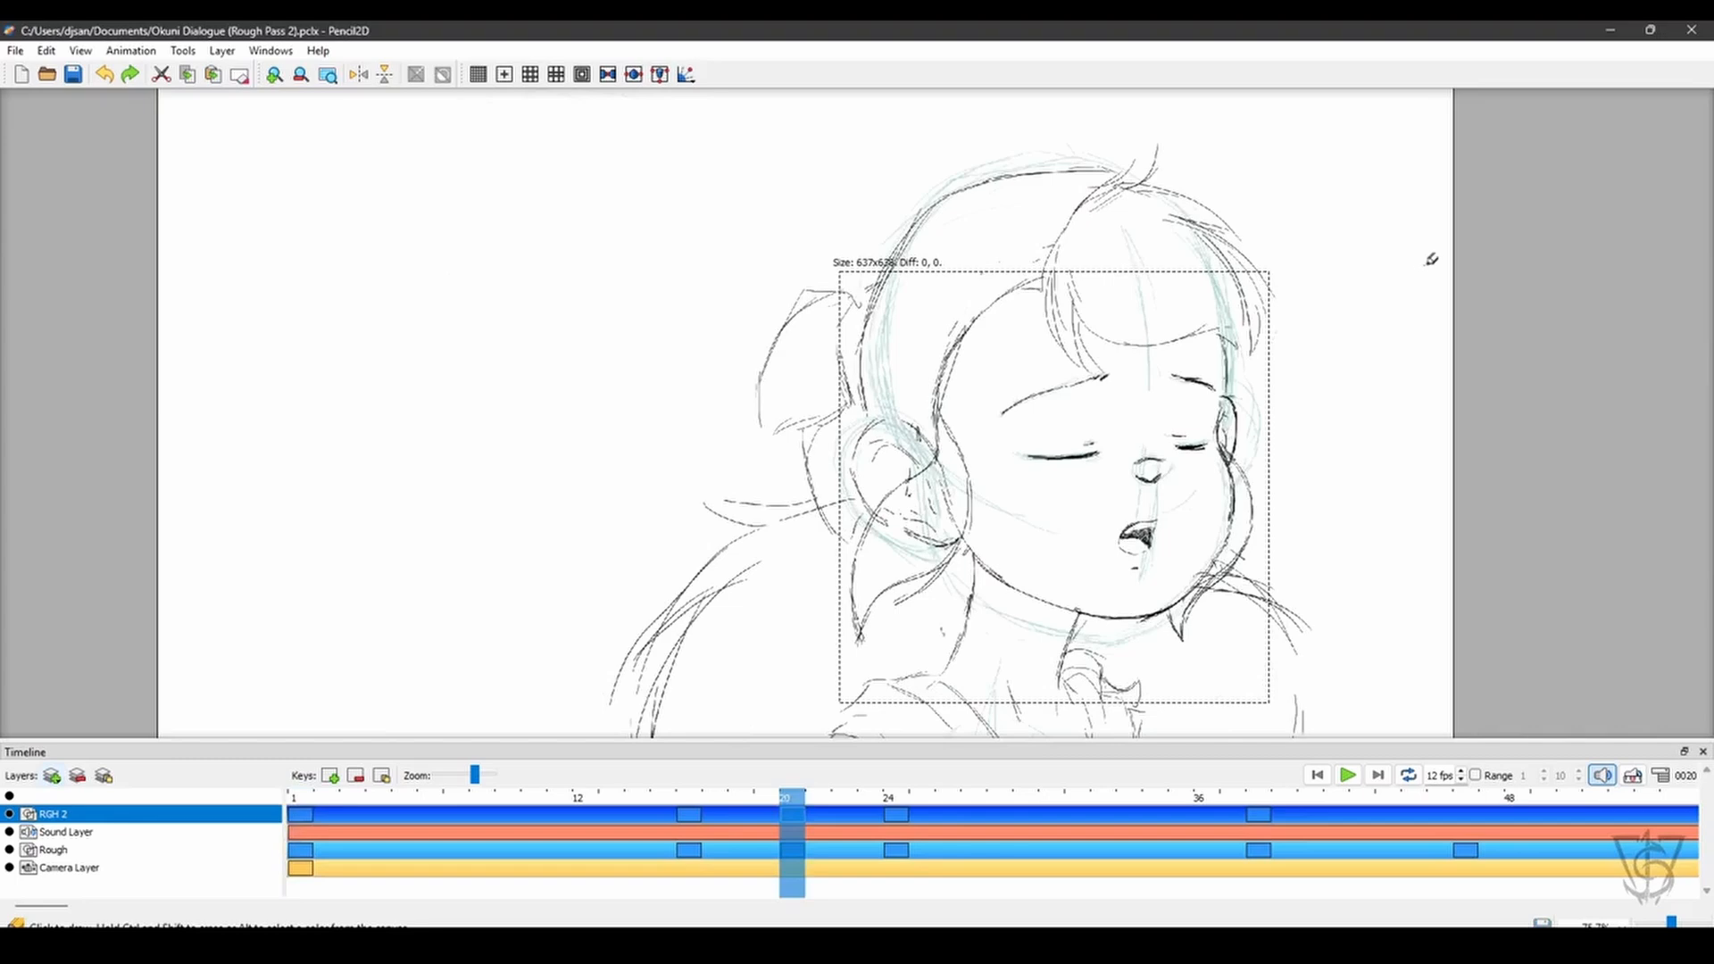
# - Clear the remaining selection on frame 20 and save the project
pyautogui.press('q')
pyautogui.click(1441, 254)
pyautogui.moveTo(1323, 469); pyautogui.dragTo(1283, 433)
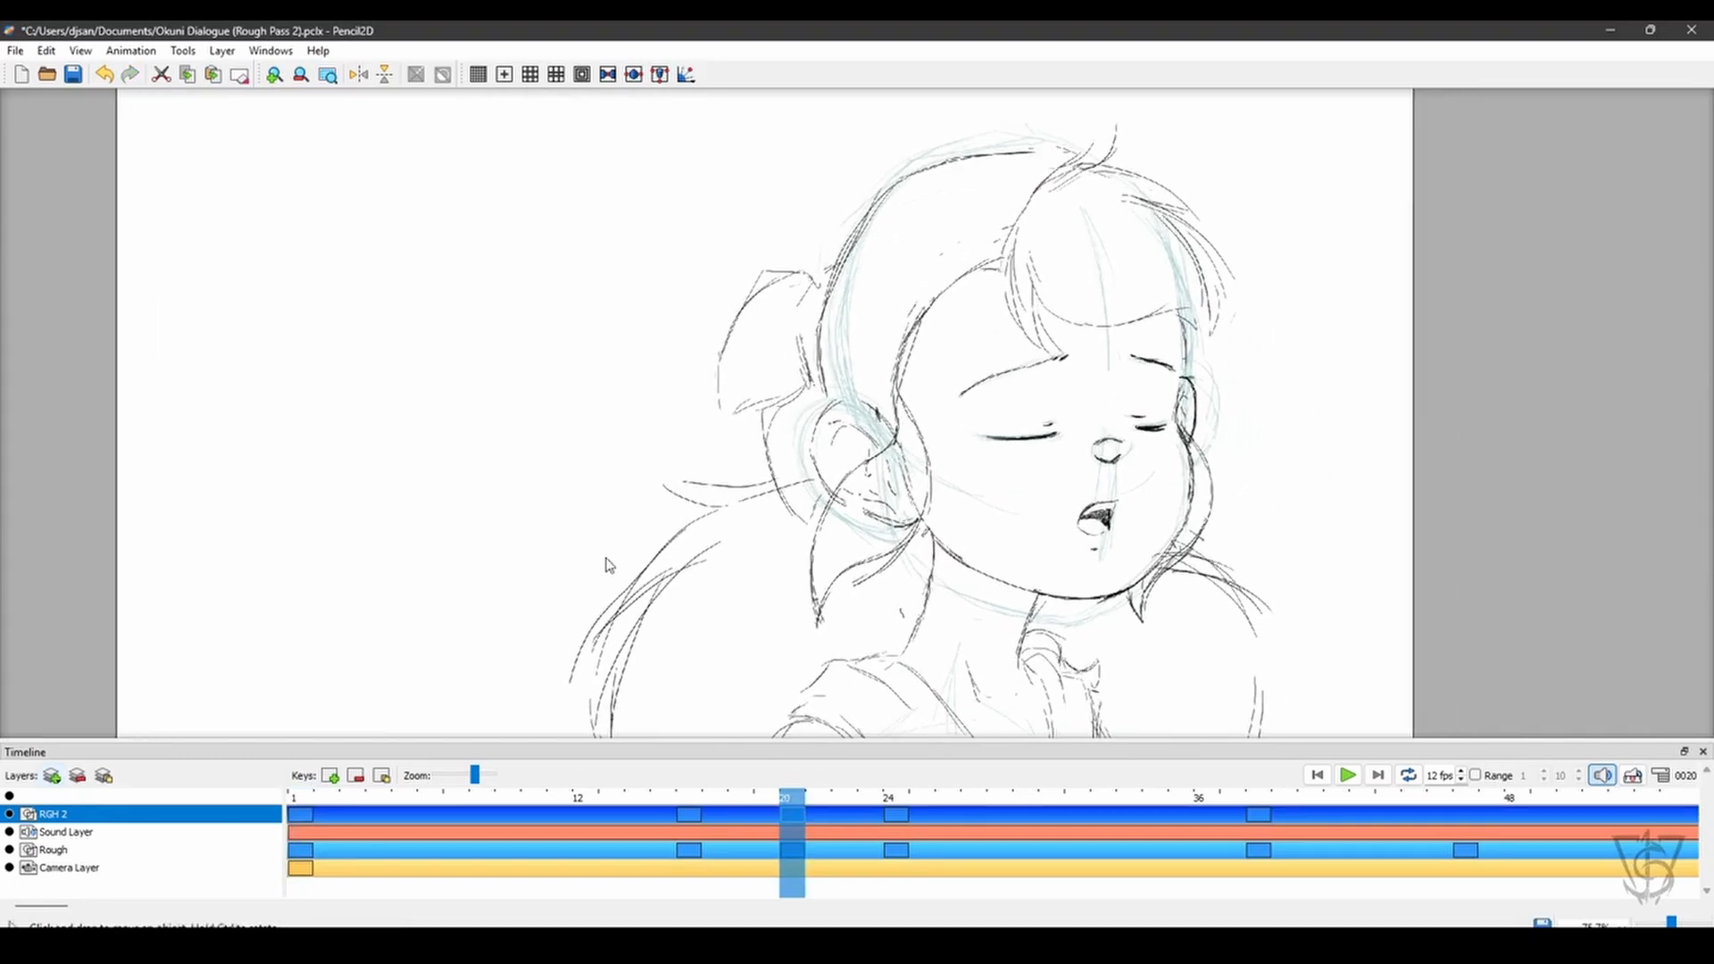
pyautogui.hotkey('ctrl', 's')
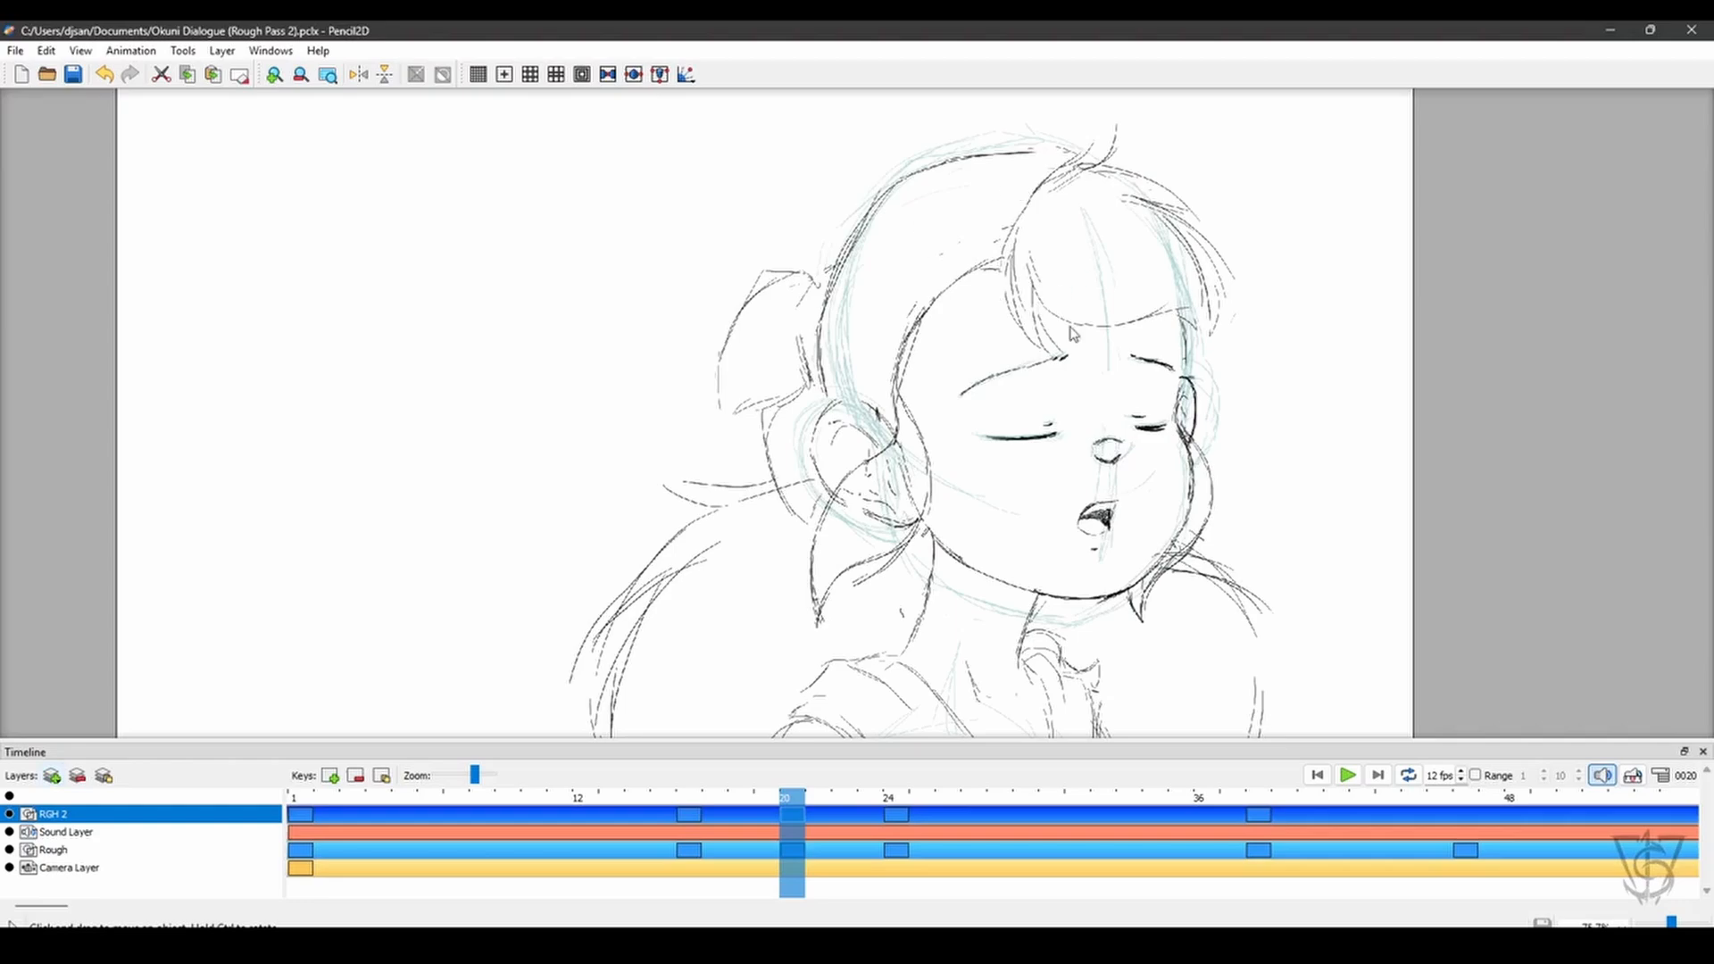
# - Examine the closed-eyes head drawing on frame 20 at several zoom levels
pyautogui.hotkey('ctrl', 'space')
pyautogui.moveTo(1100, 368)
pyautogui.mouseDown()
pyautogui.moveTo(1110, 513)
pyautogui.moveTo(1108, 386)
pyautogui.mouseUp()
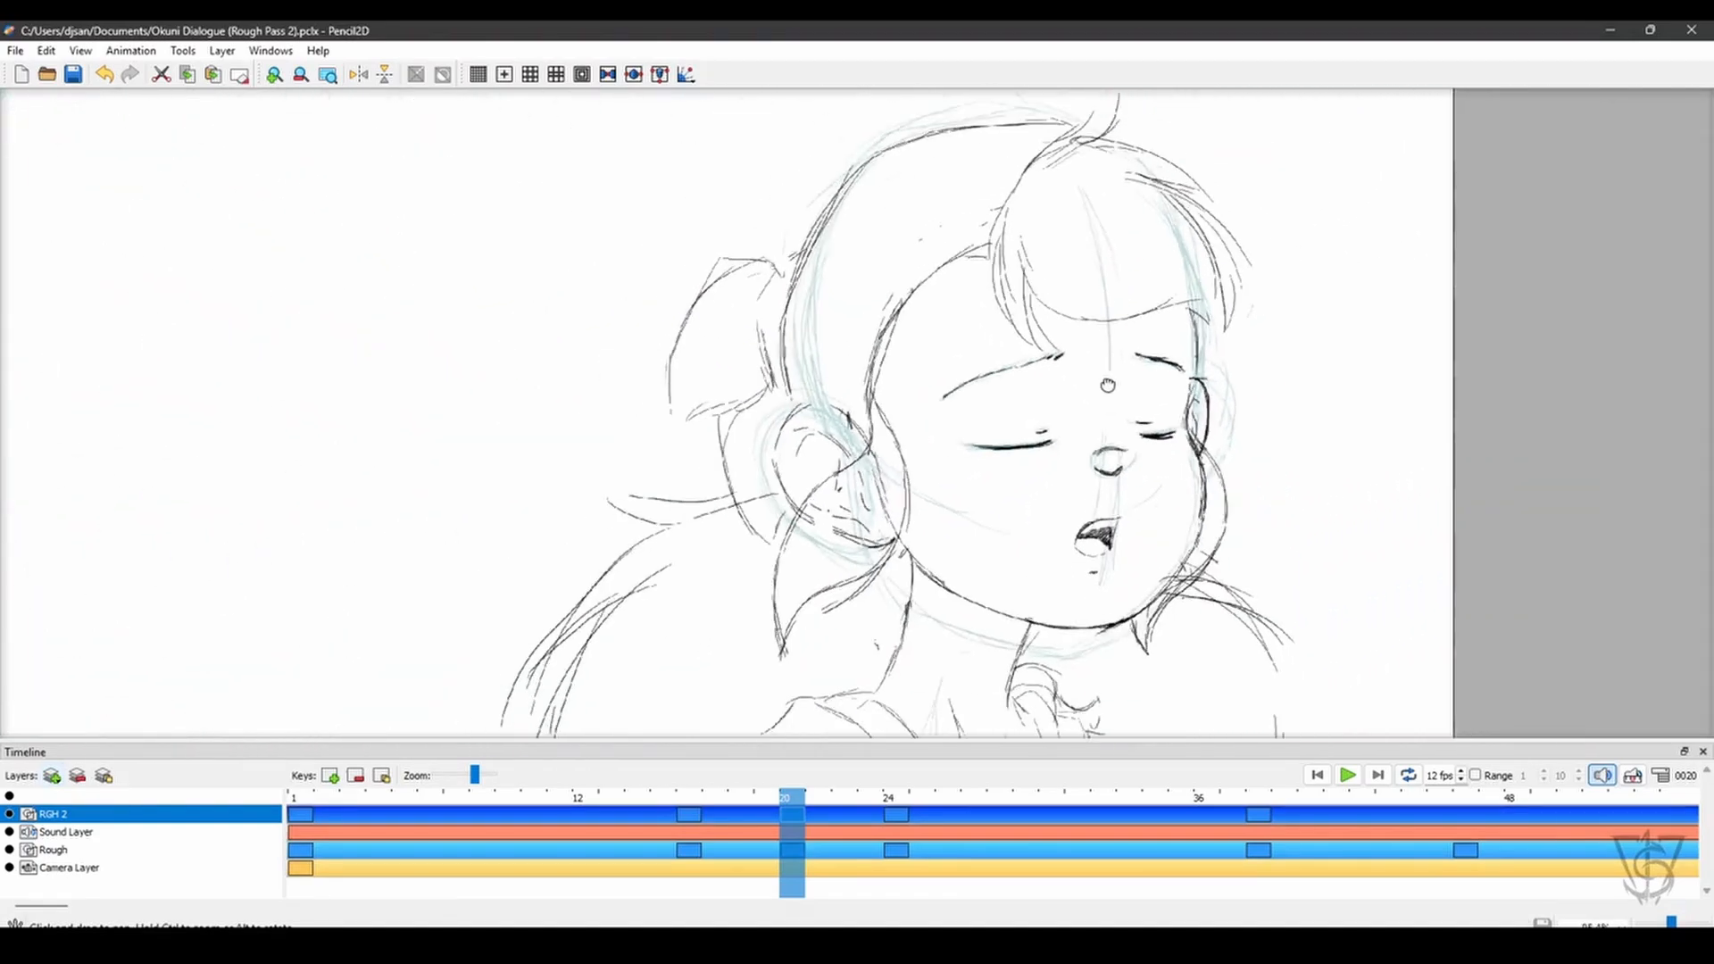
pyautogui.scroll(5, 1103, 373)
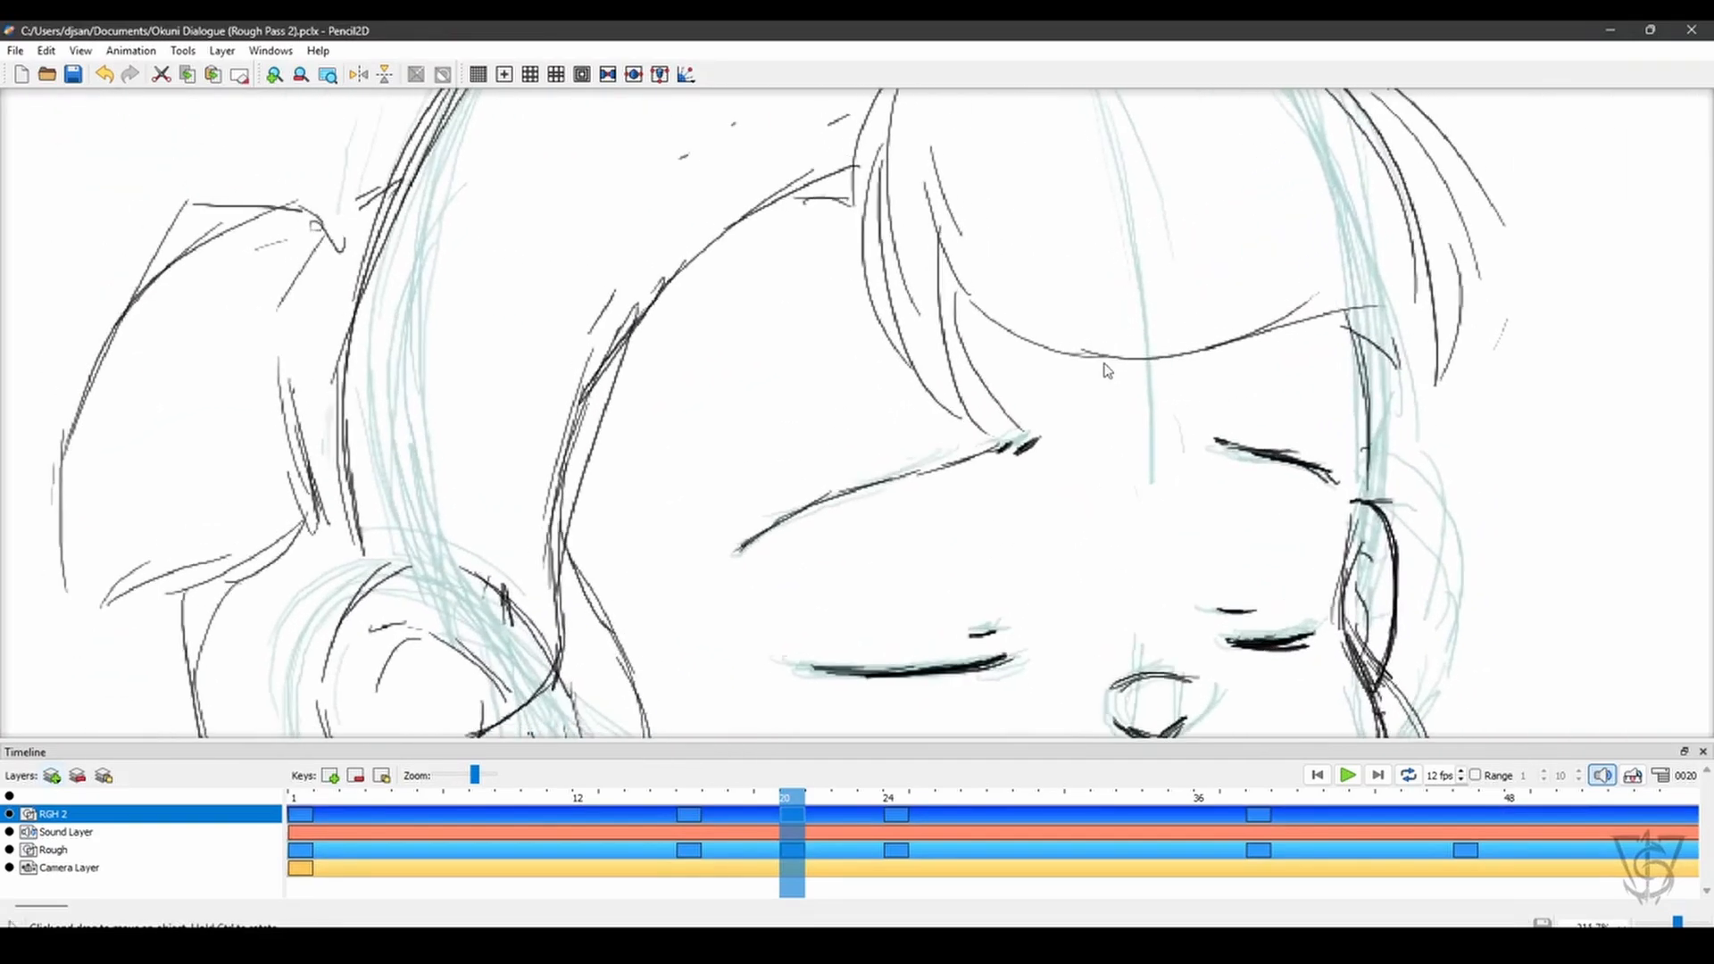
pyautogui.scroll(-2, 1054, 482)
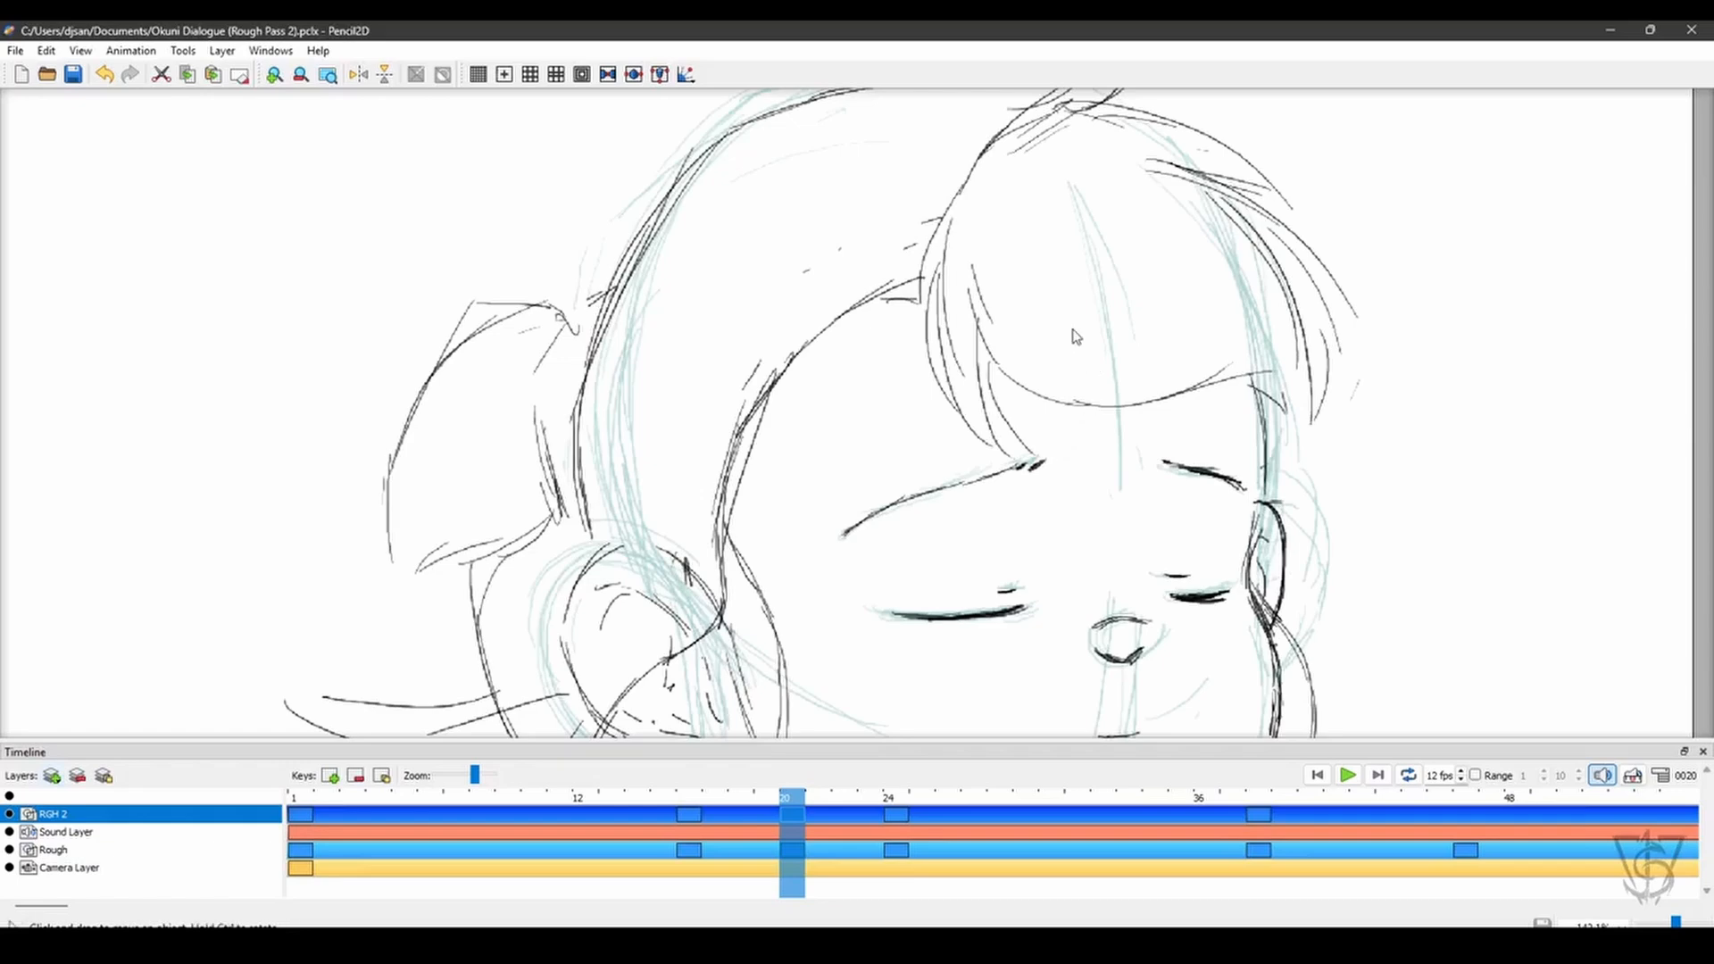
pyautogui.hotkey('ctrl', 'space')
pyautogui.moveTo(1081, 487); pyautogui.dragTo(1036, 421)
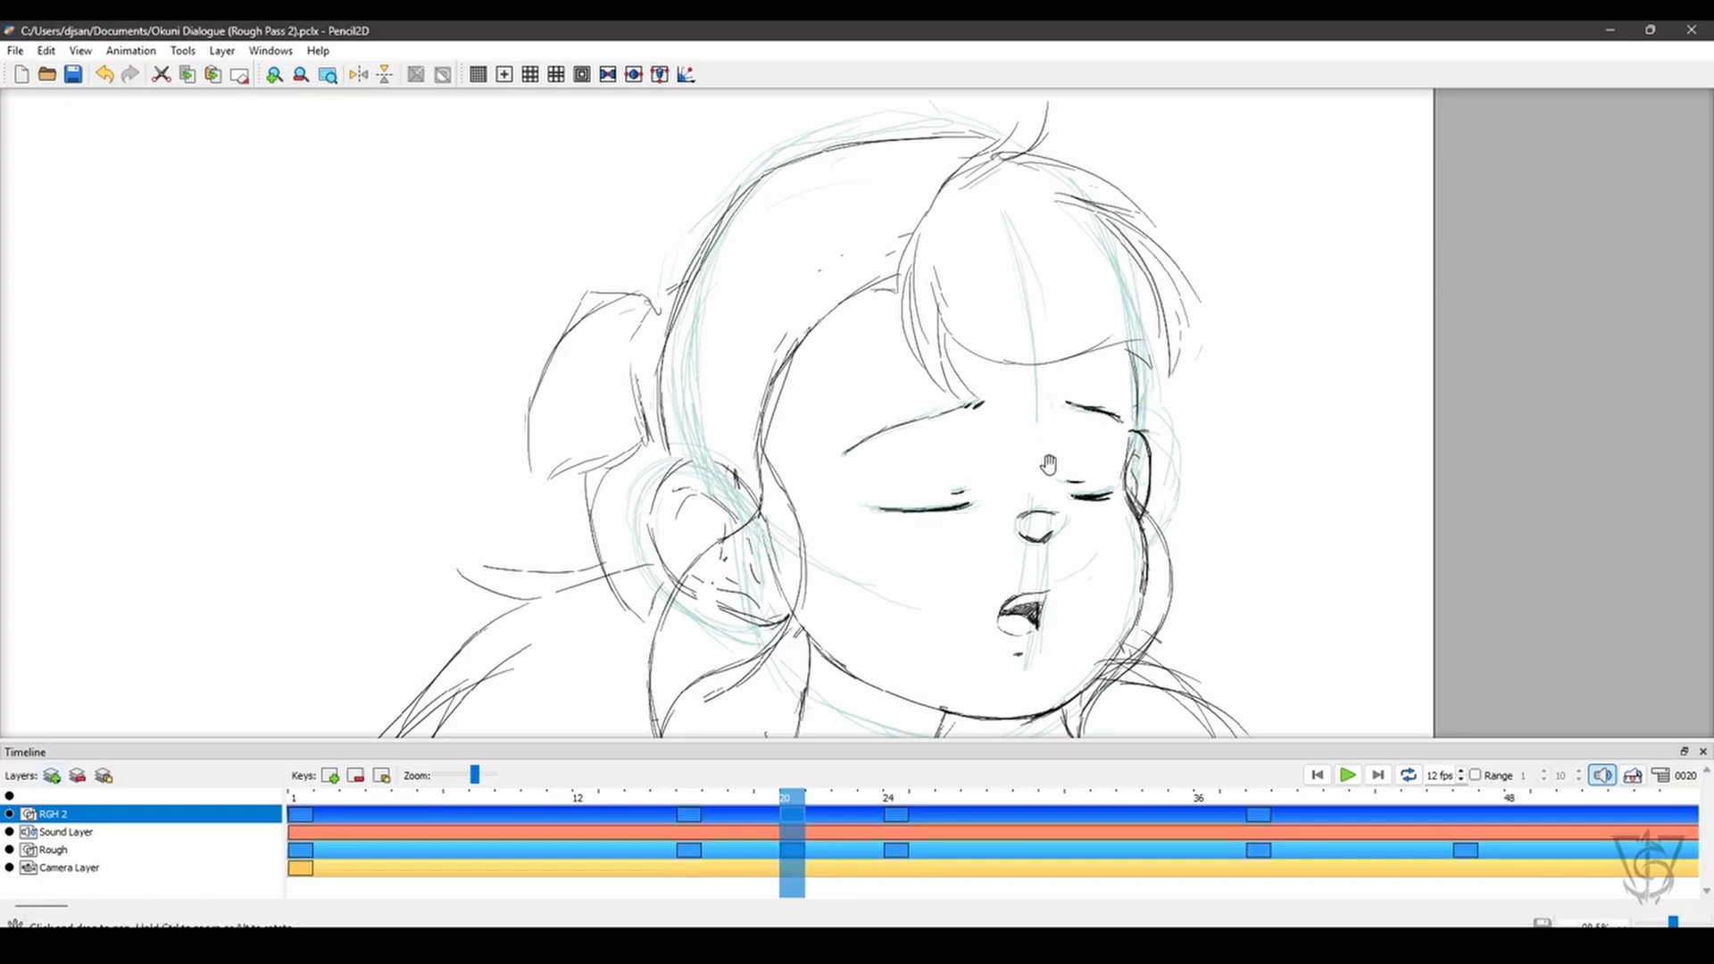
pyautogui.scroll(-1, 1046, 462)
pyautogui.moveTo(1090, 524)
pyautogui.mouseDown()
pyautogui.moveTo(982, 460)
pyautogui.moveTo(1061, 485)
pyautogui.mouseUp()
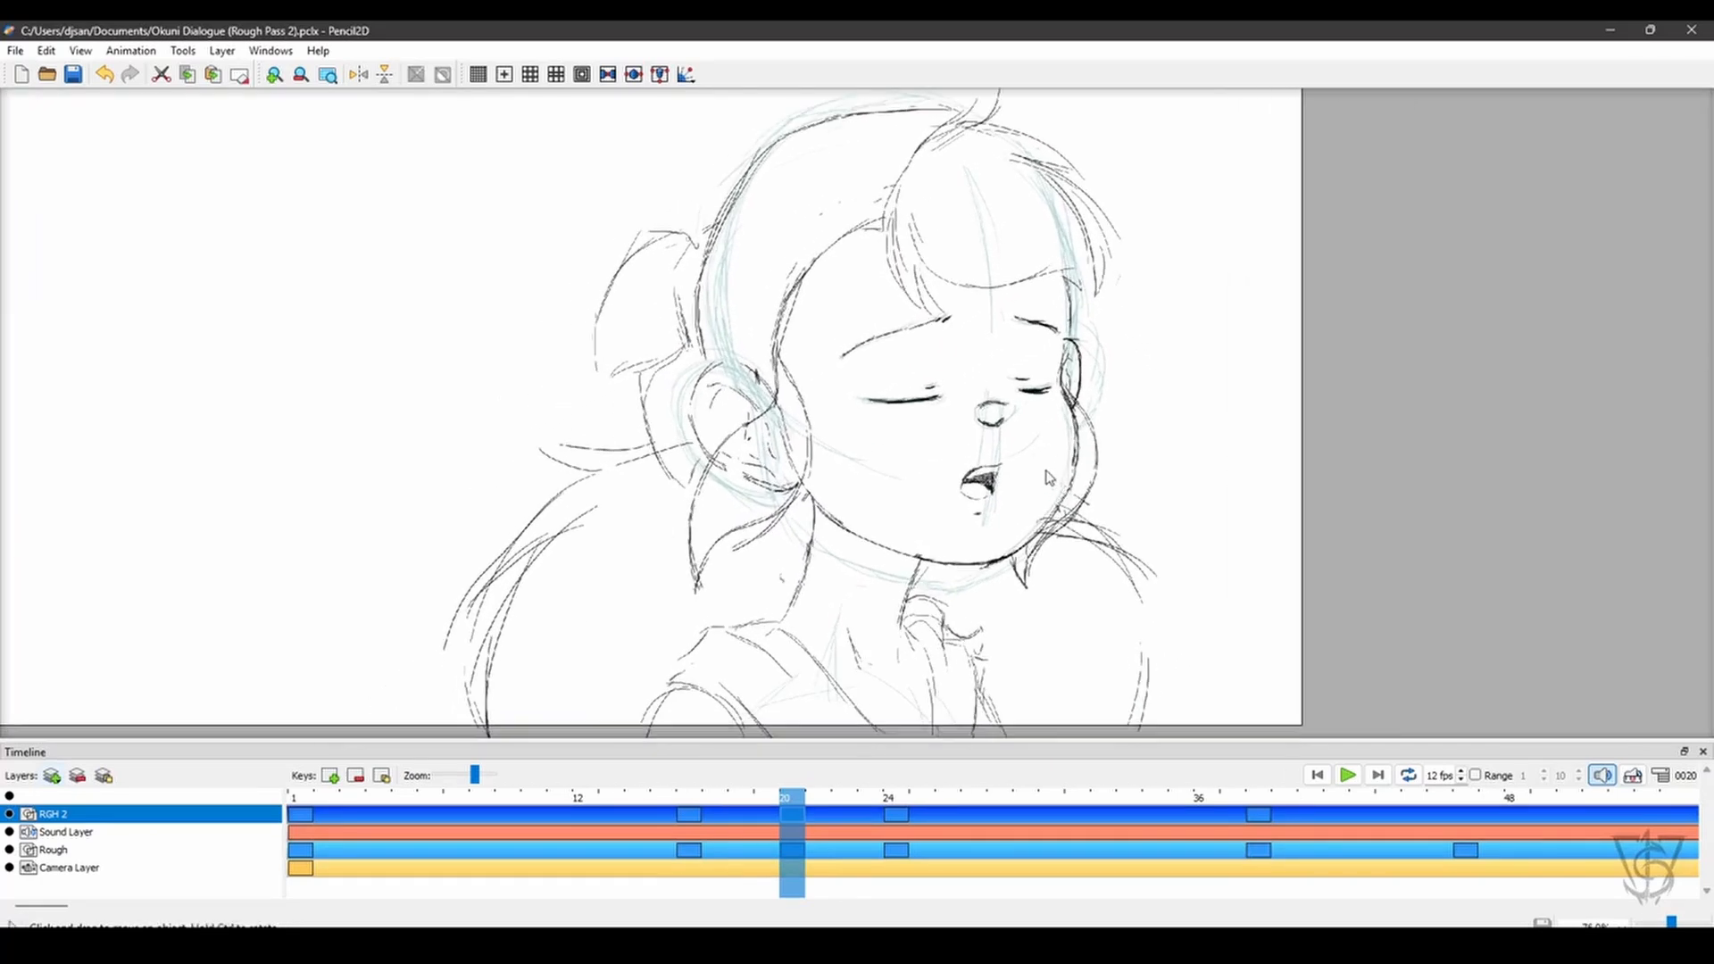
# - Hide the timeline and go to the profile drawing on frame 24
pyautogui.hotkey('ctrl', '6')
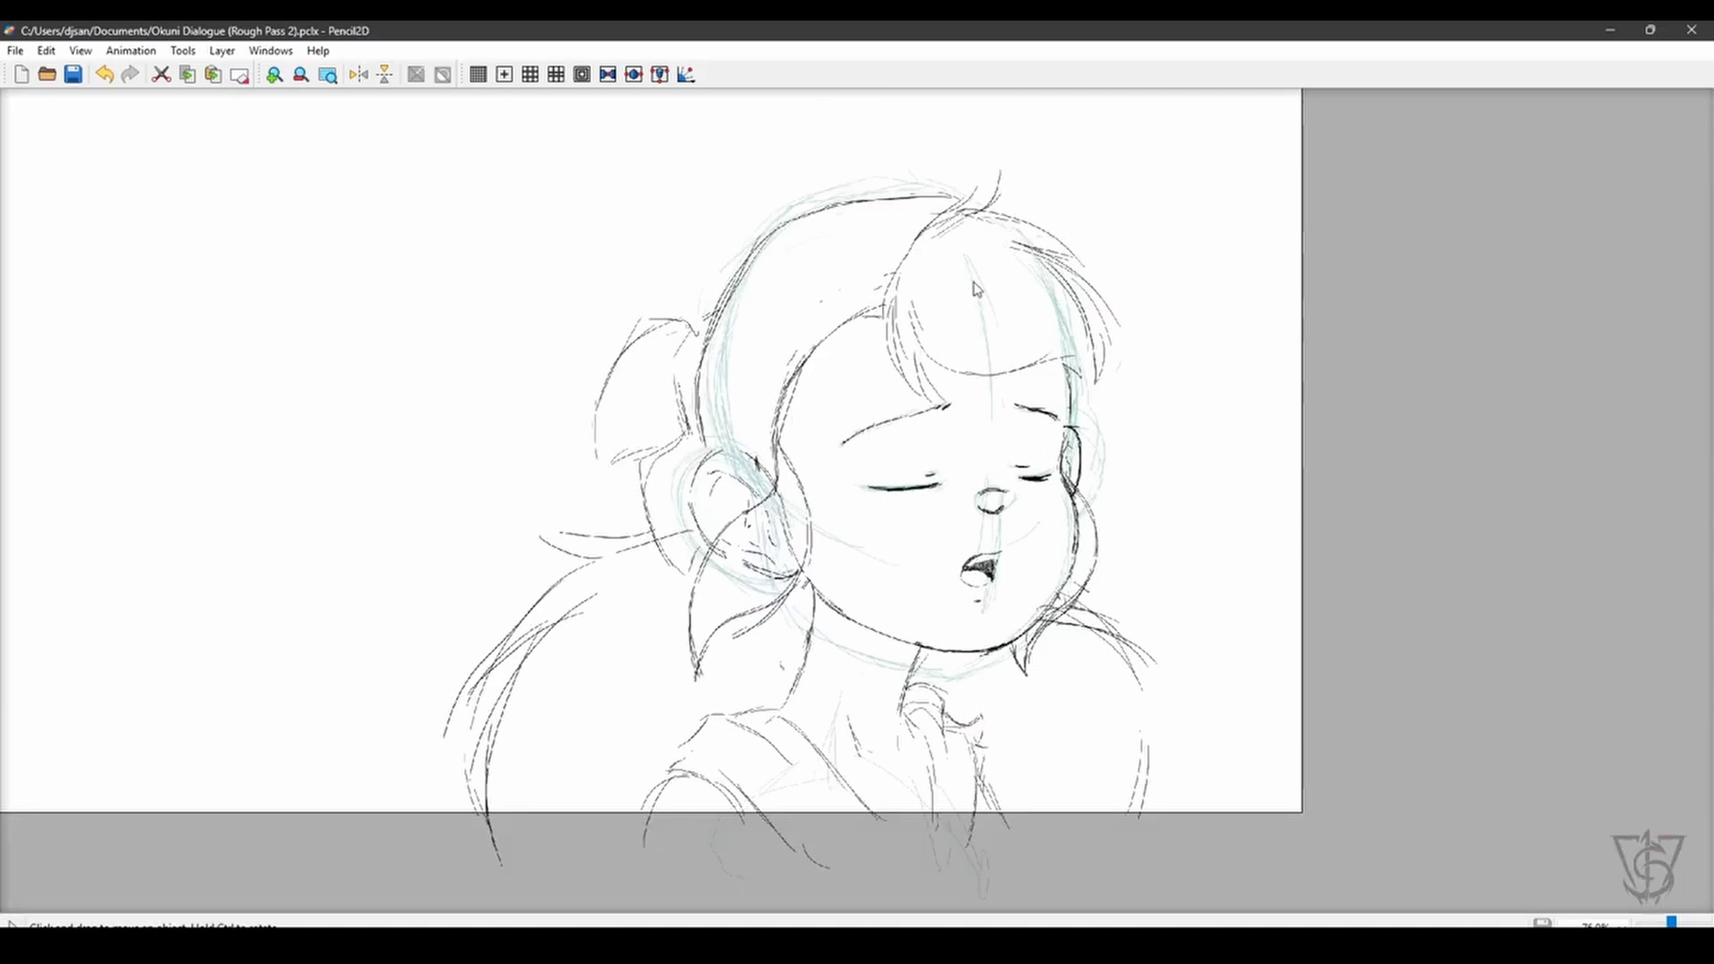
pyautogui.hotkey('ctrl', 'Return')
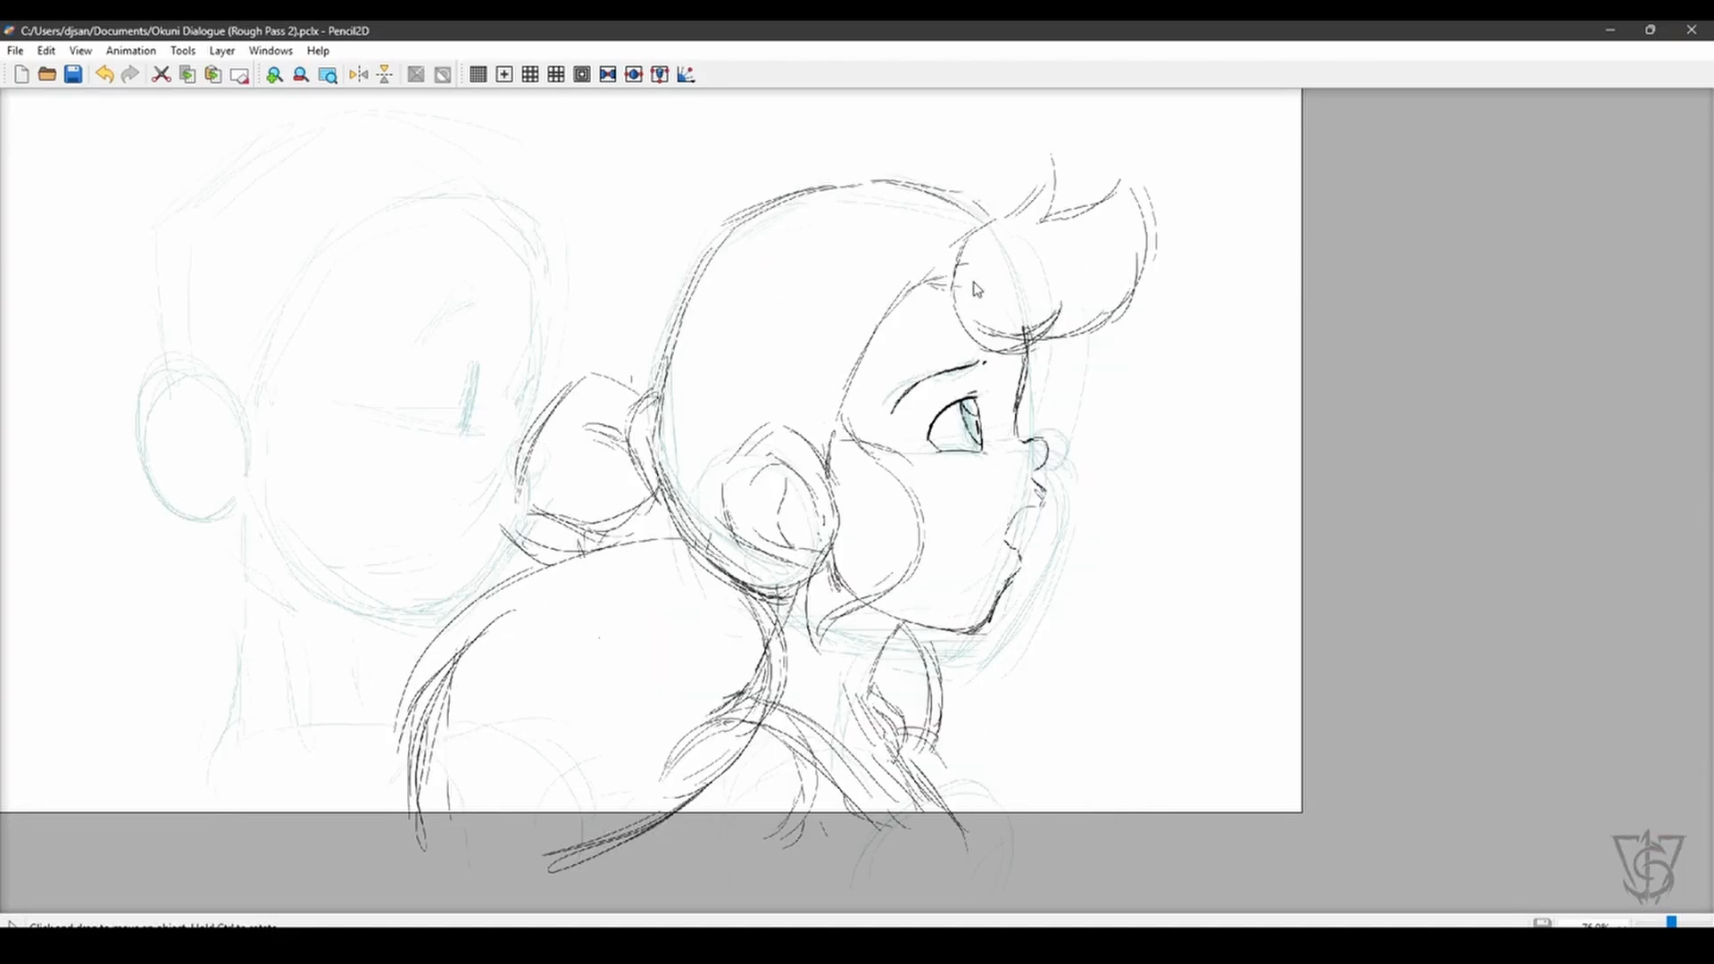
pyautogui.press('space')
pyautogui.moveTo(980, 468); pyautogui.dragTo(1091, 476)
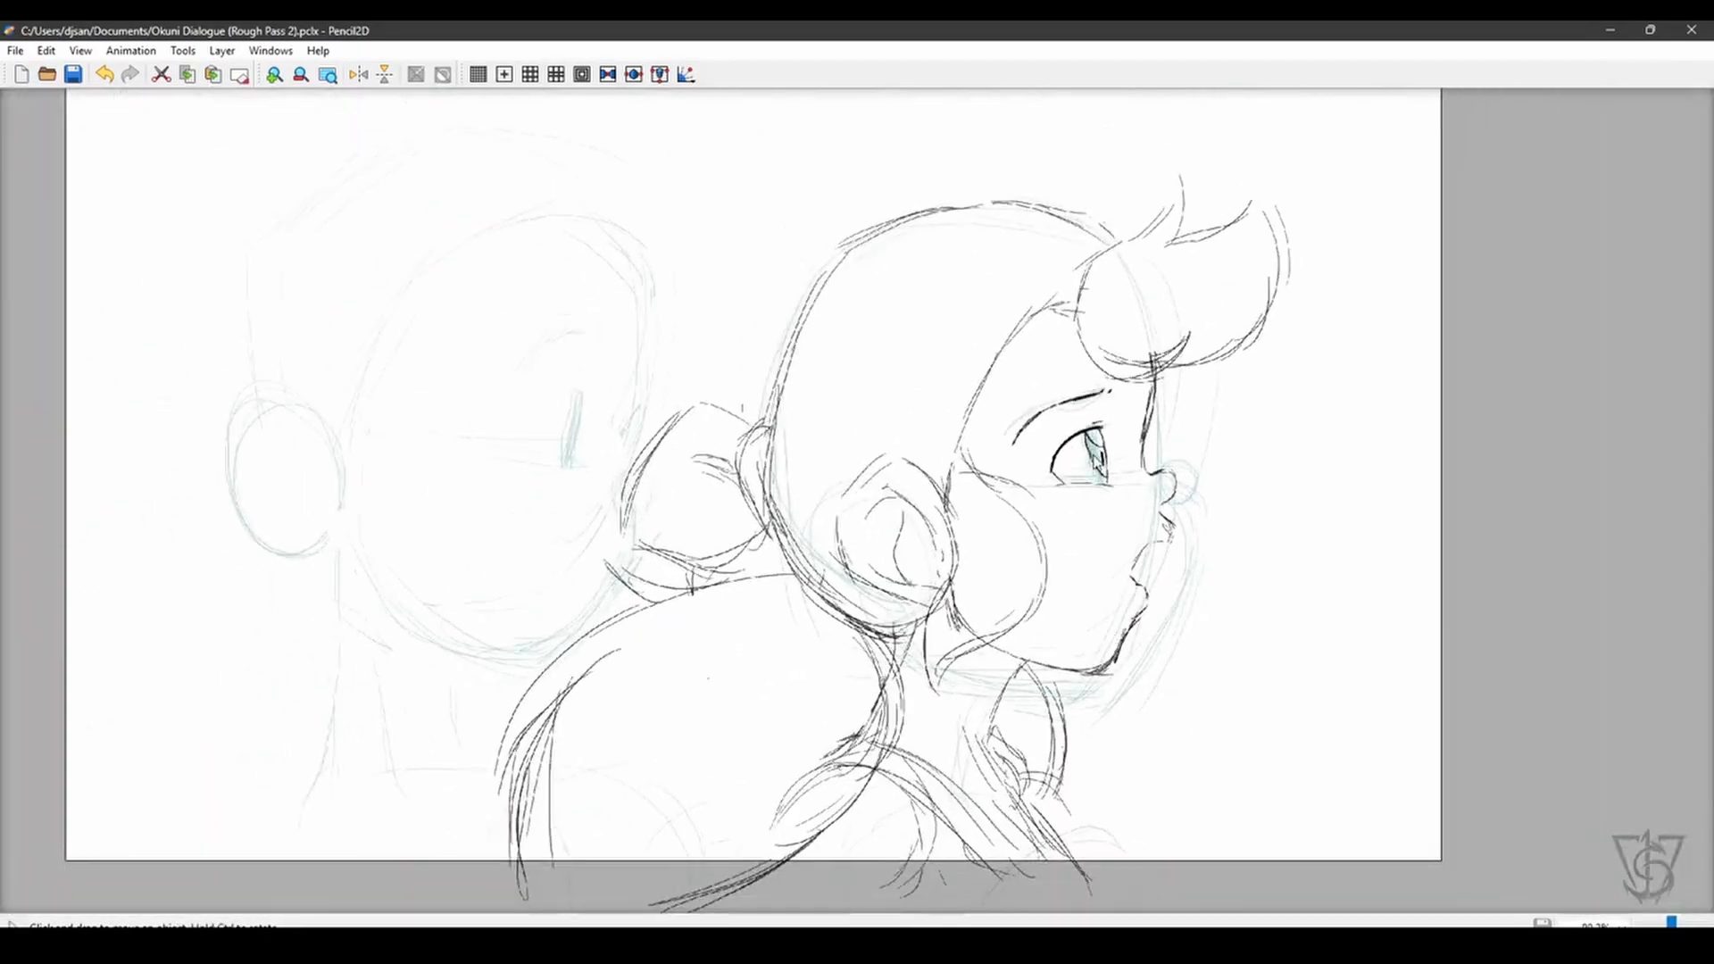
# - Bring back the timeline to hide the Rough layer, and hide the timeline again
pyautogui.hotkey('ctrl', '5')
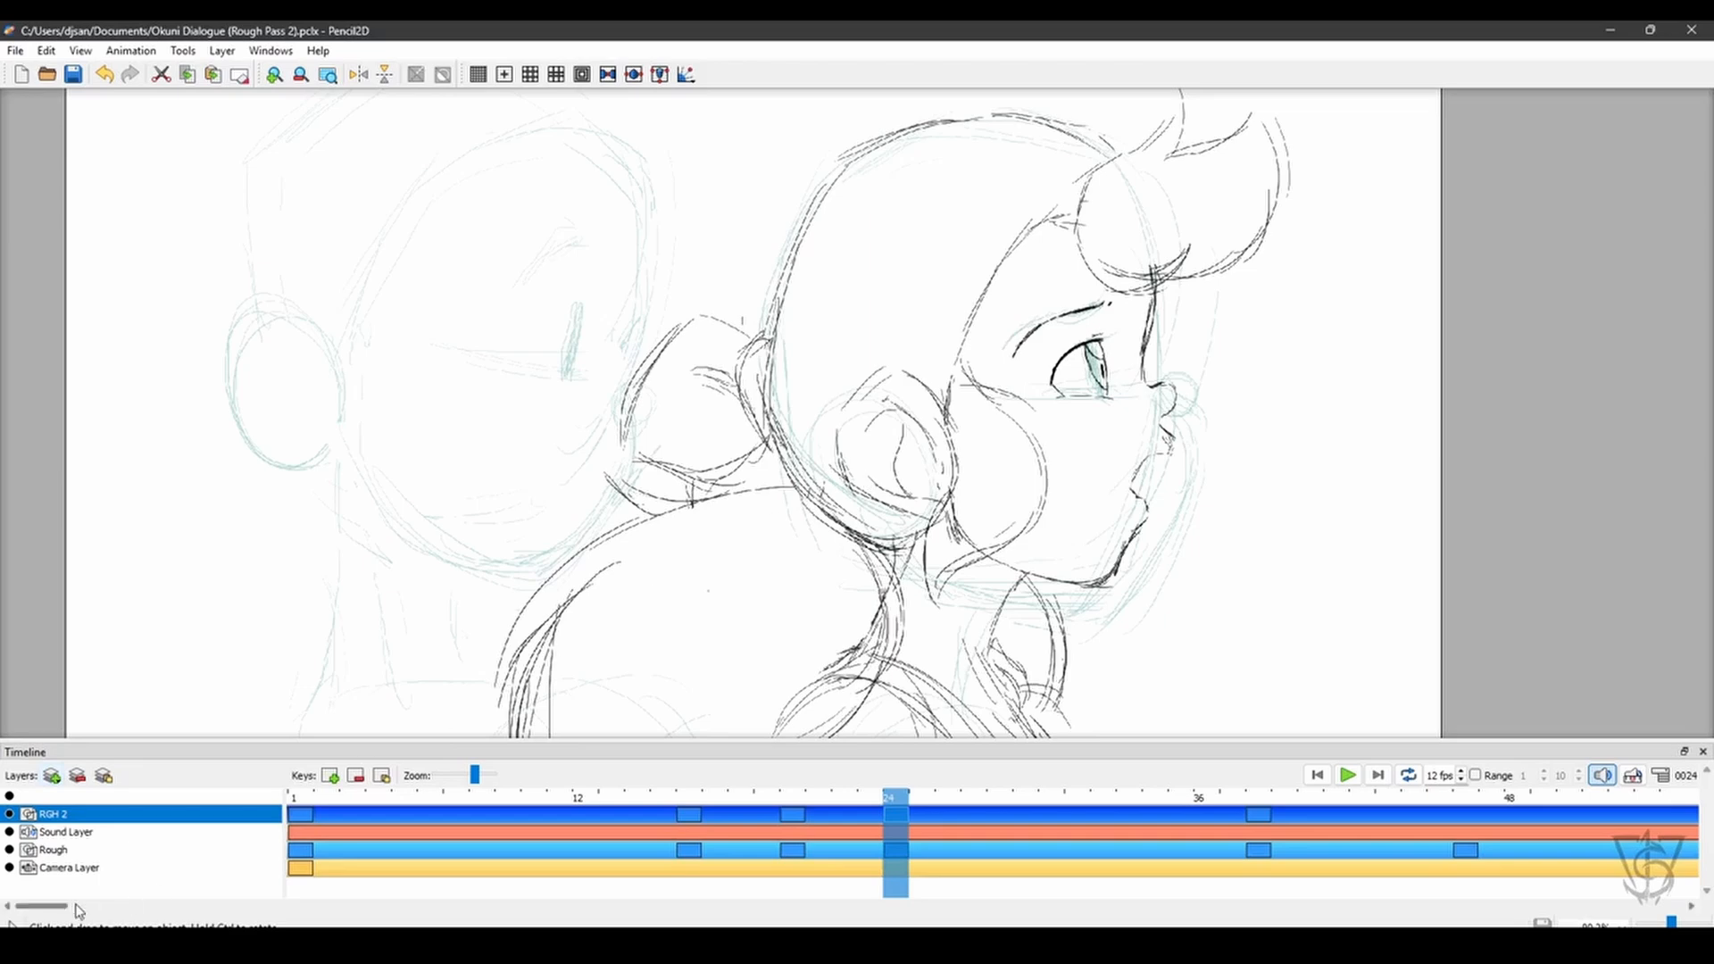
pyautogui.click(10, 850)
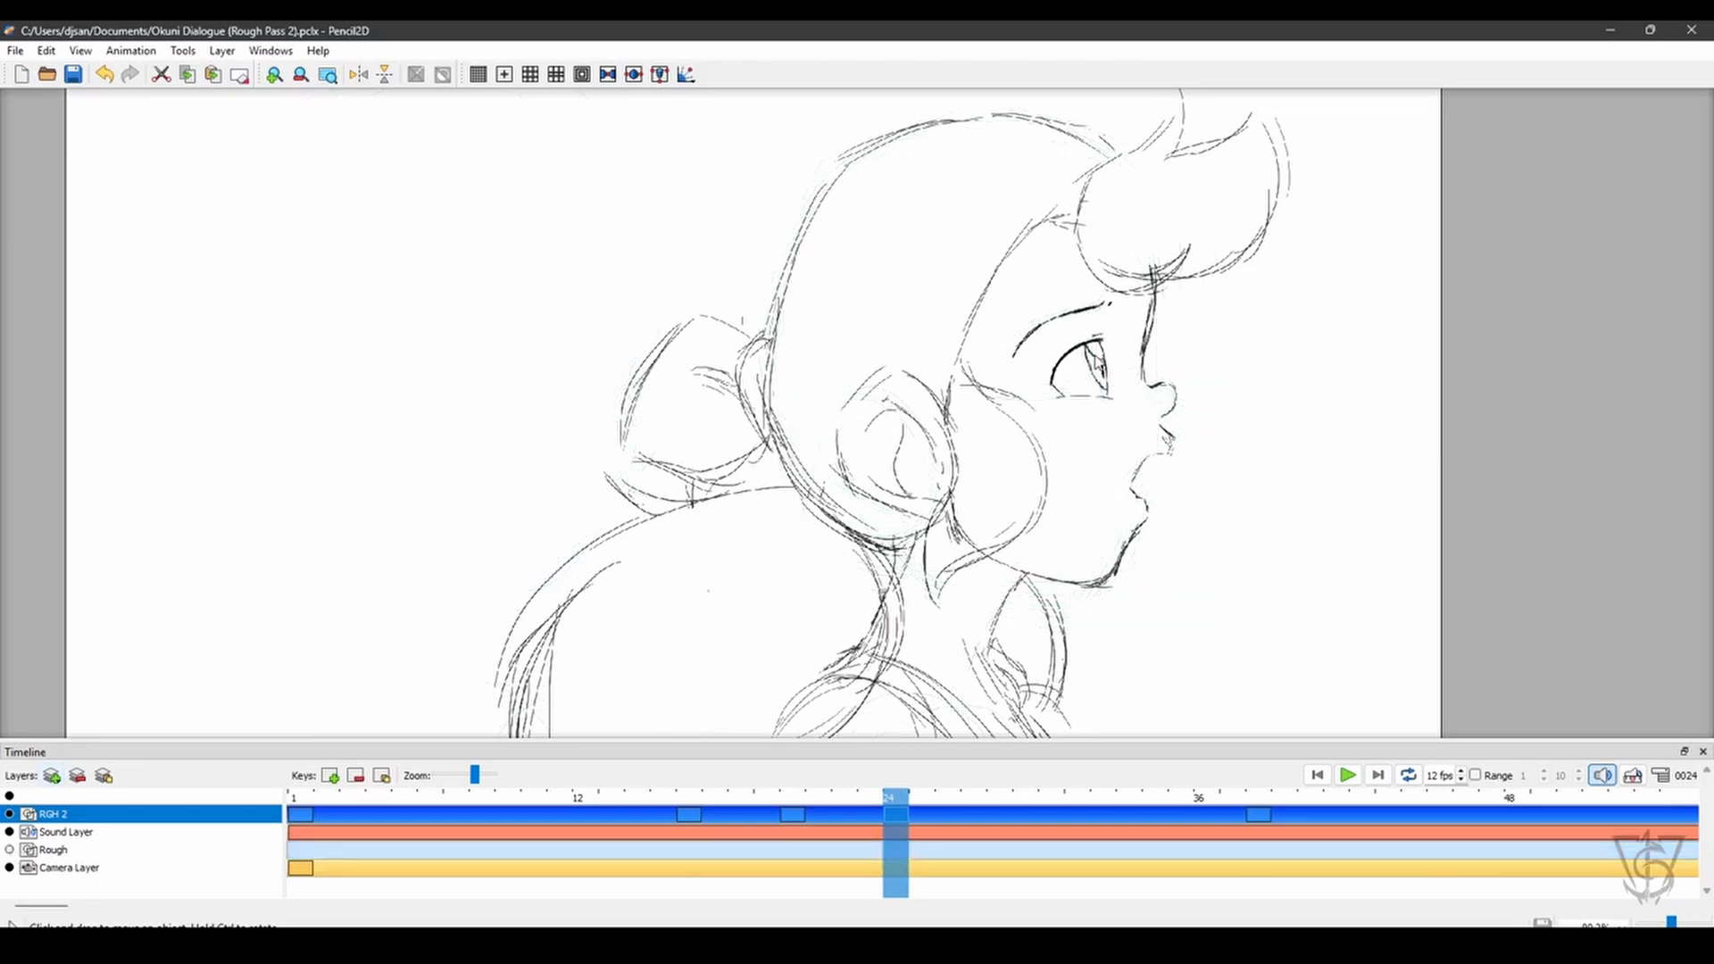
pyautogui.hotkey('ctrl', '5')
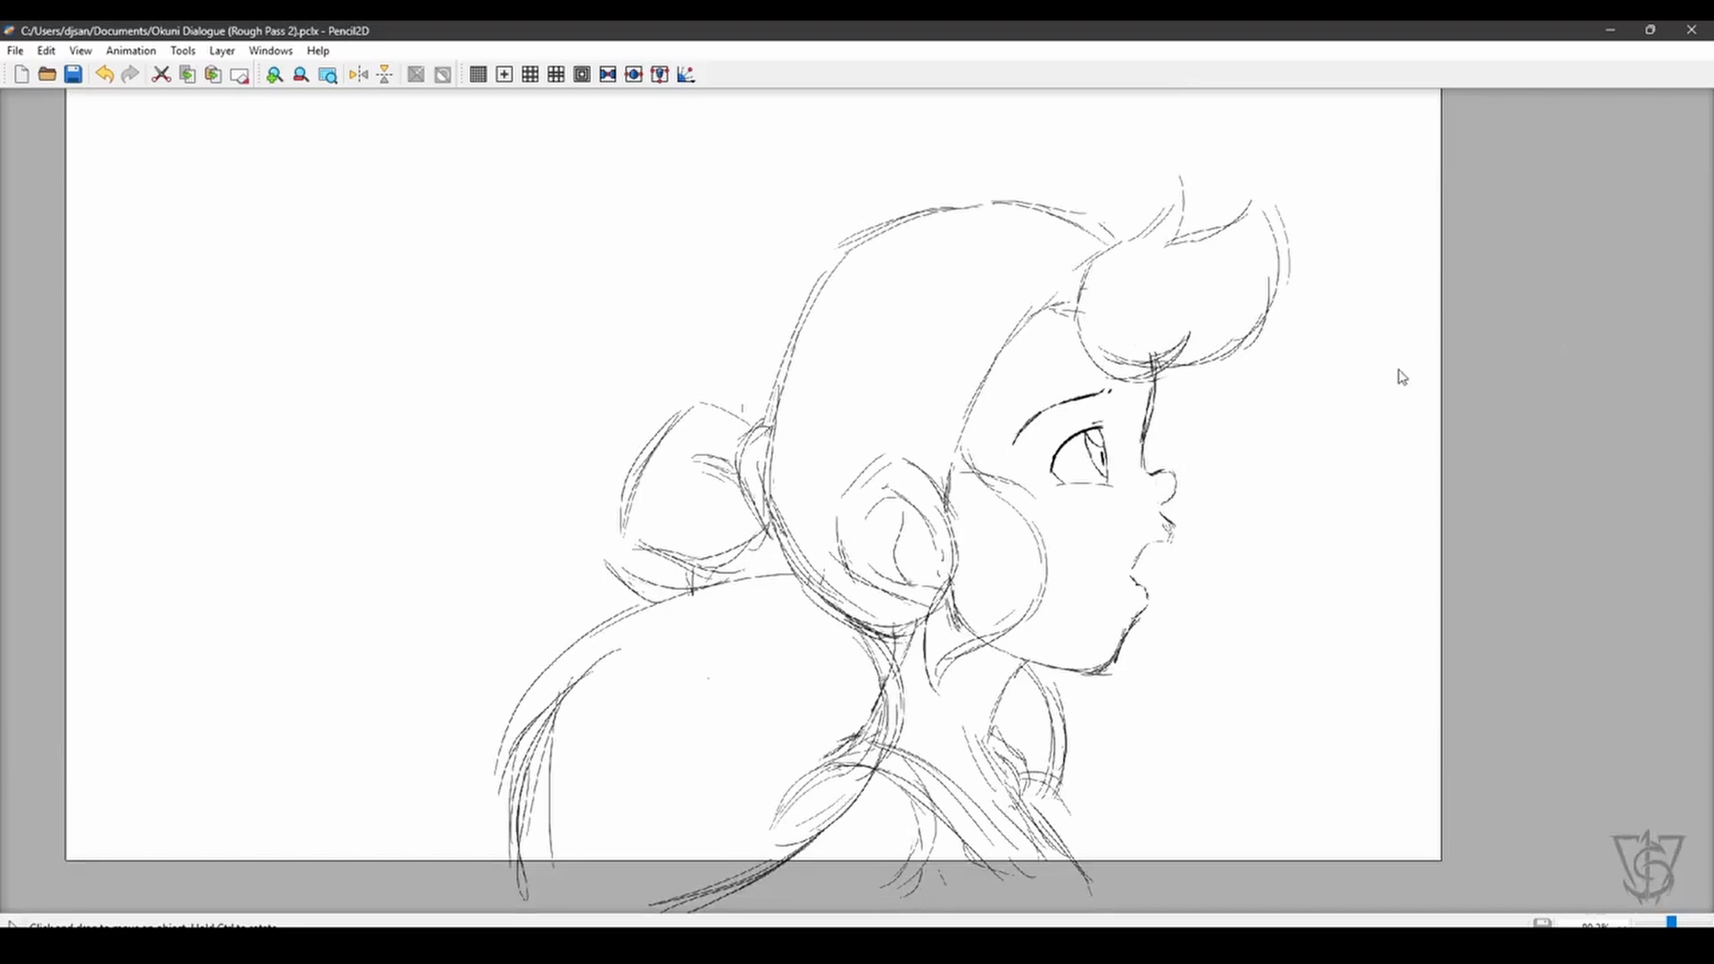
# - Check the frame 24 profile drawing by flipping the canvas view horizontally and back
pyautogui.press('h')
pyautogui.moveTo(1411, 346); pyautogui.dragTo(1428, 352)
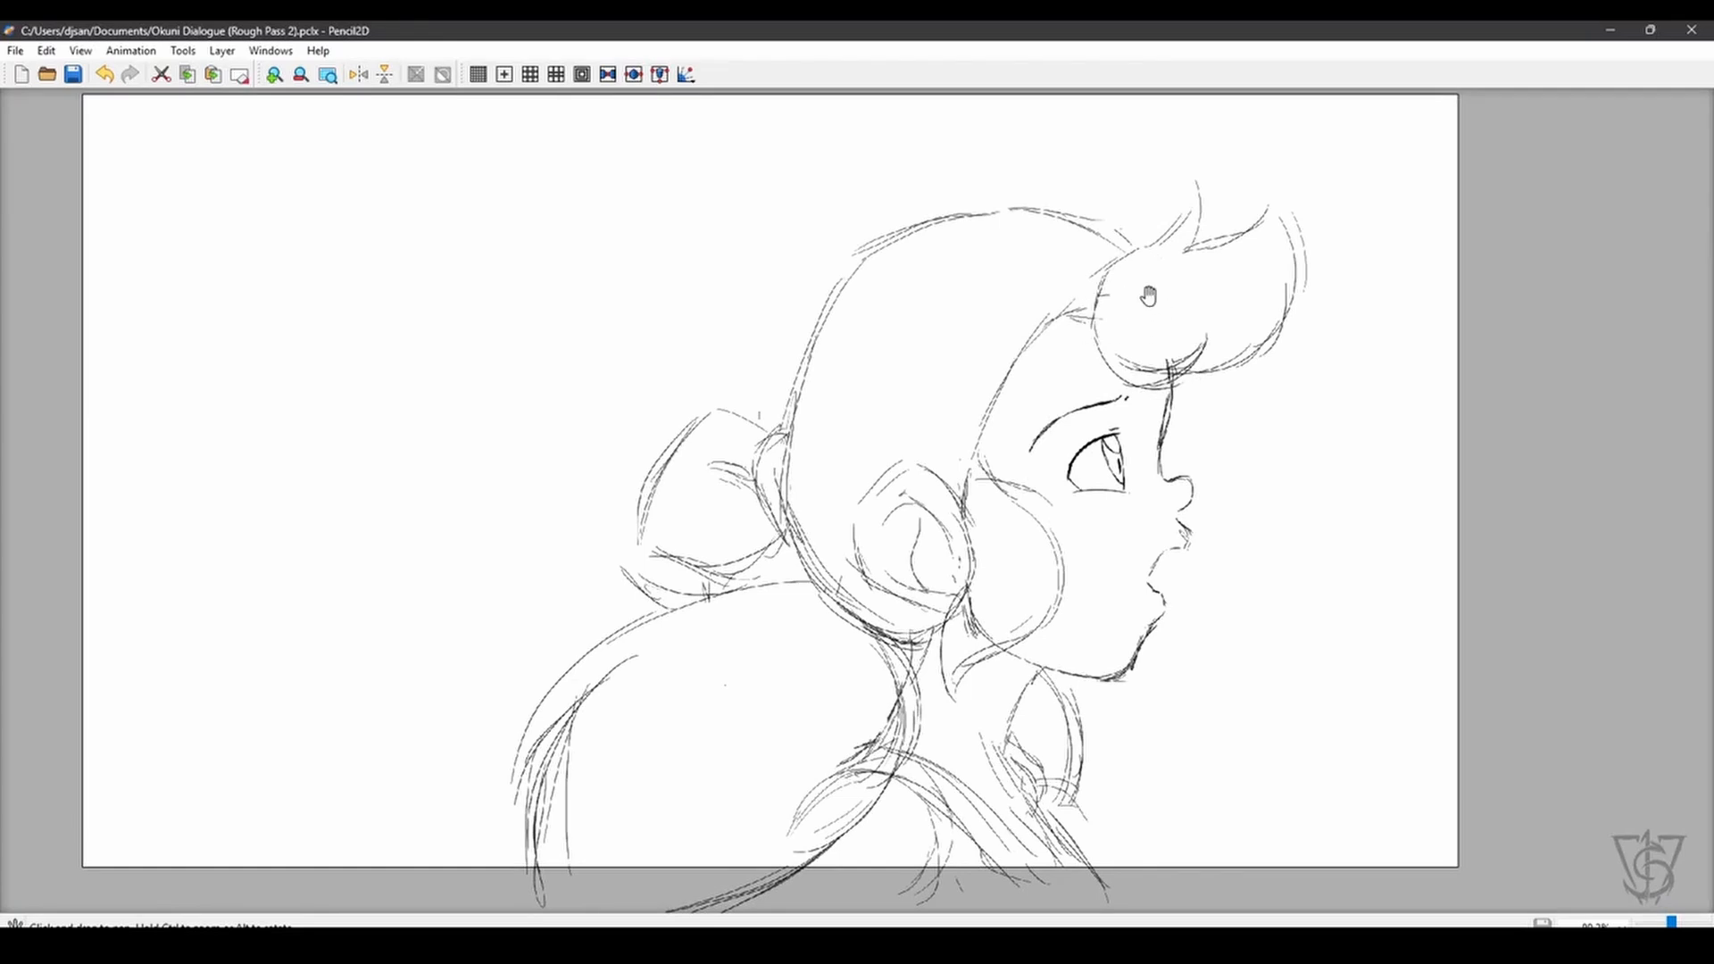
pyautogui.hotkey('shift', 'h')
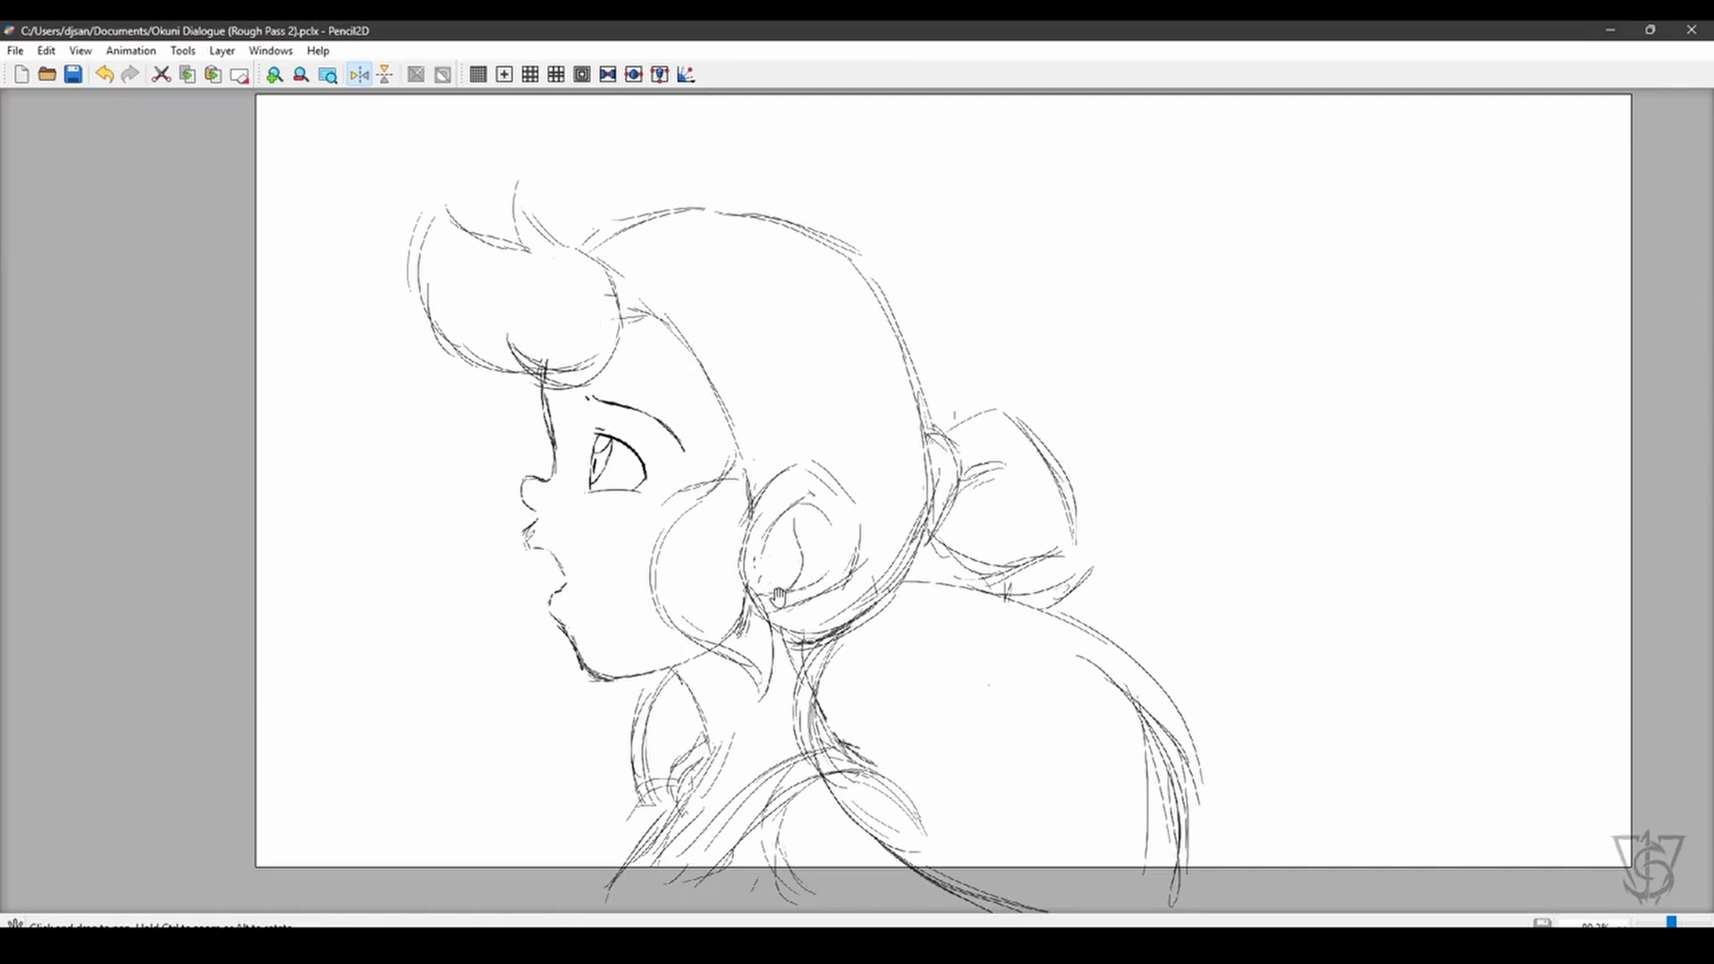
pyautogui.hotkey('shift', 'h')
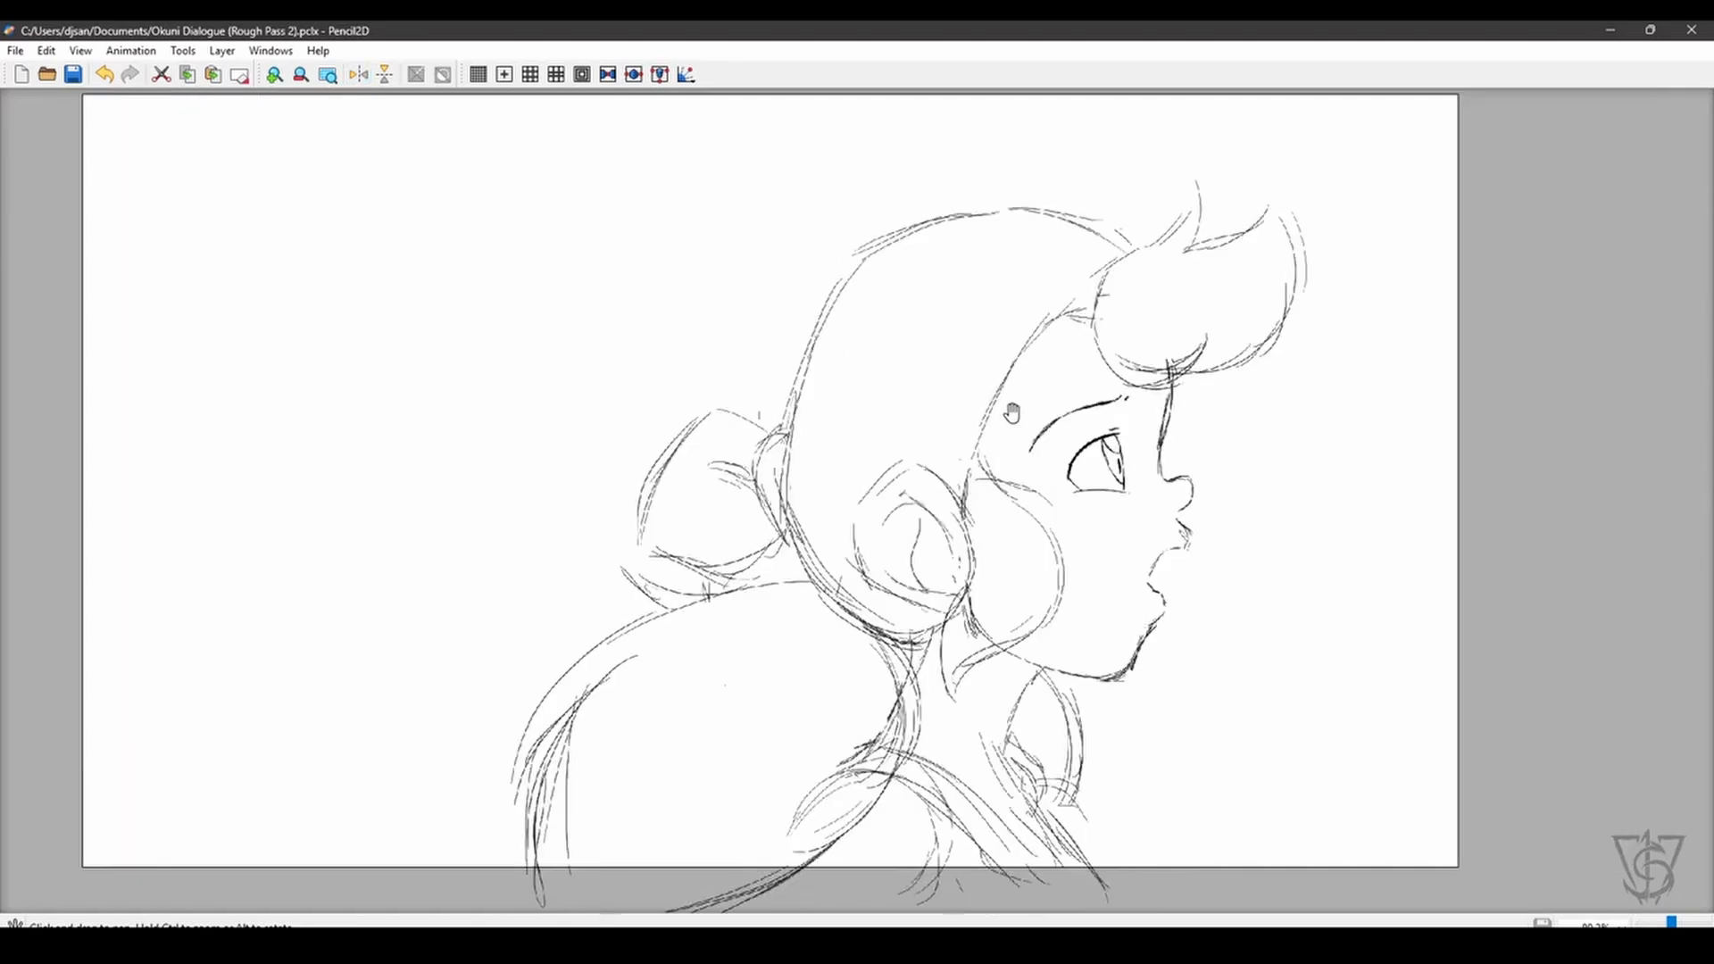
# - Make a rectangular selection of about 351 by 305 in the empty canvas area beside the girl's profile
pyautogui.hotkey('ctrl', 'Return')
pyautogui.press('v')
pyautogui.moveTo(231, 212); pyautogui.dragTo(483, 430)
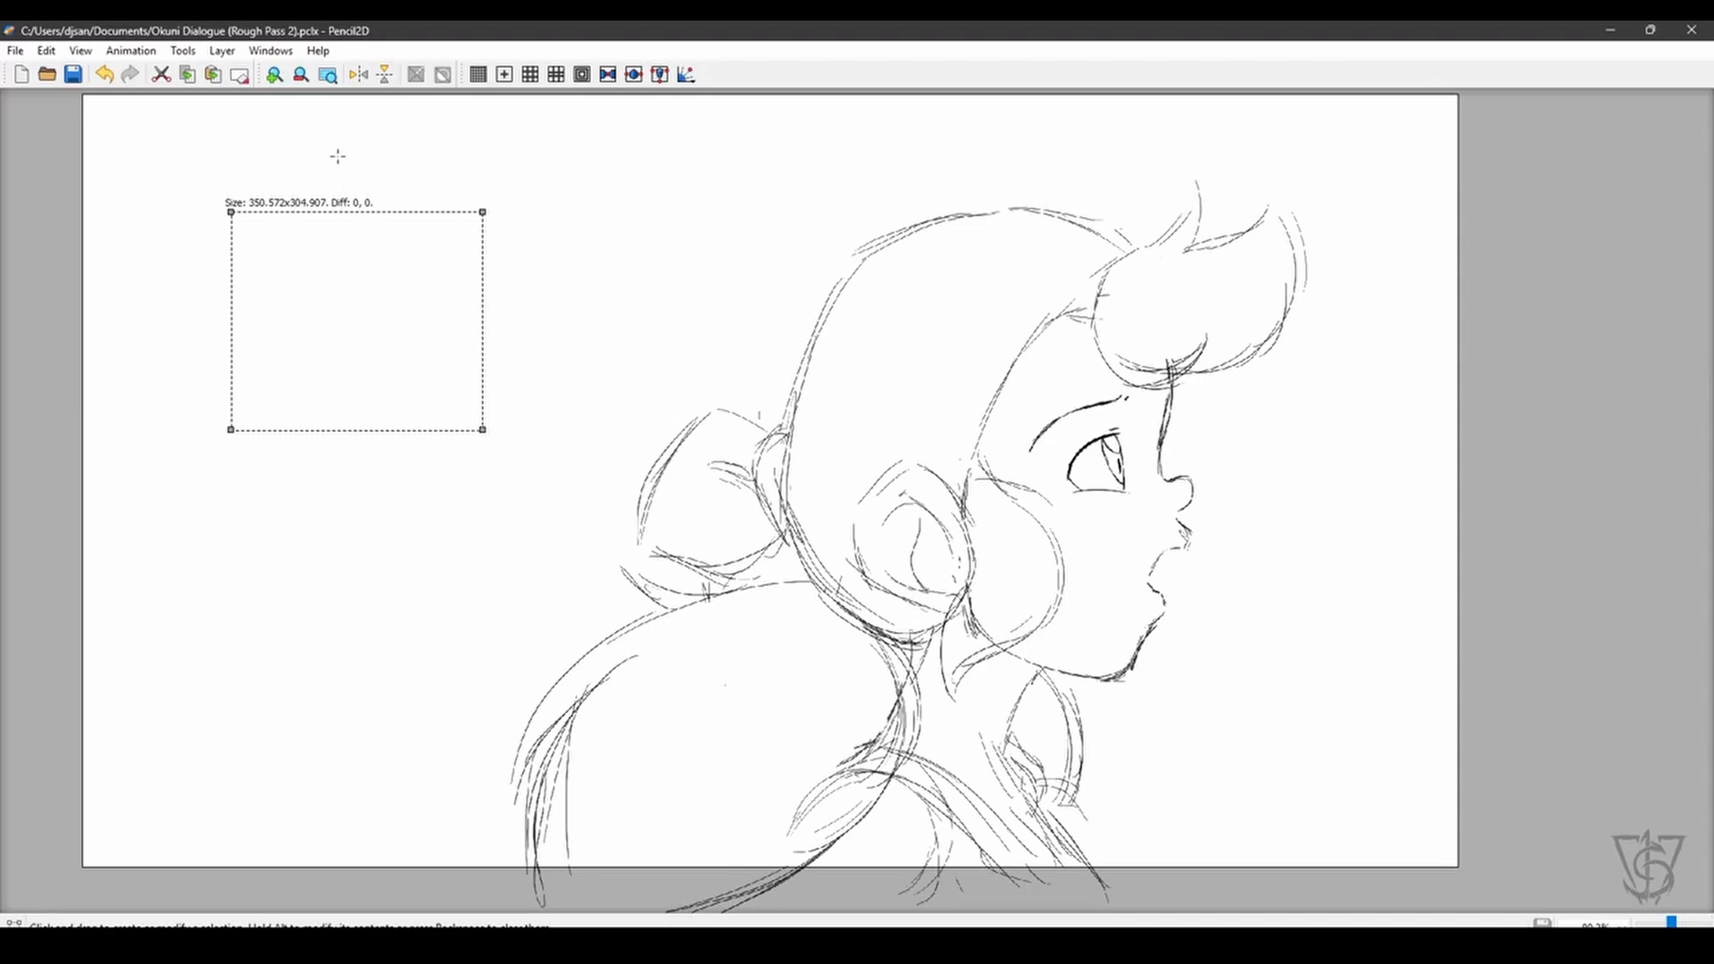
# - Clear the rectangular selection and check the profile drawing by flipping the canvas view horizontally and back
pyautogui.press('q')
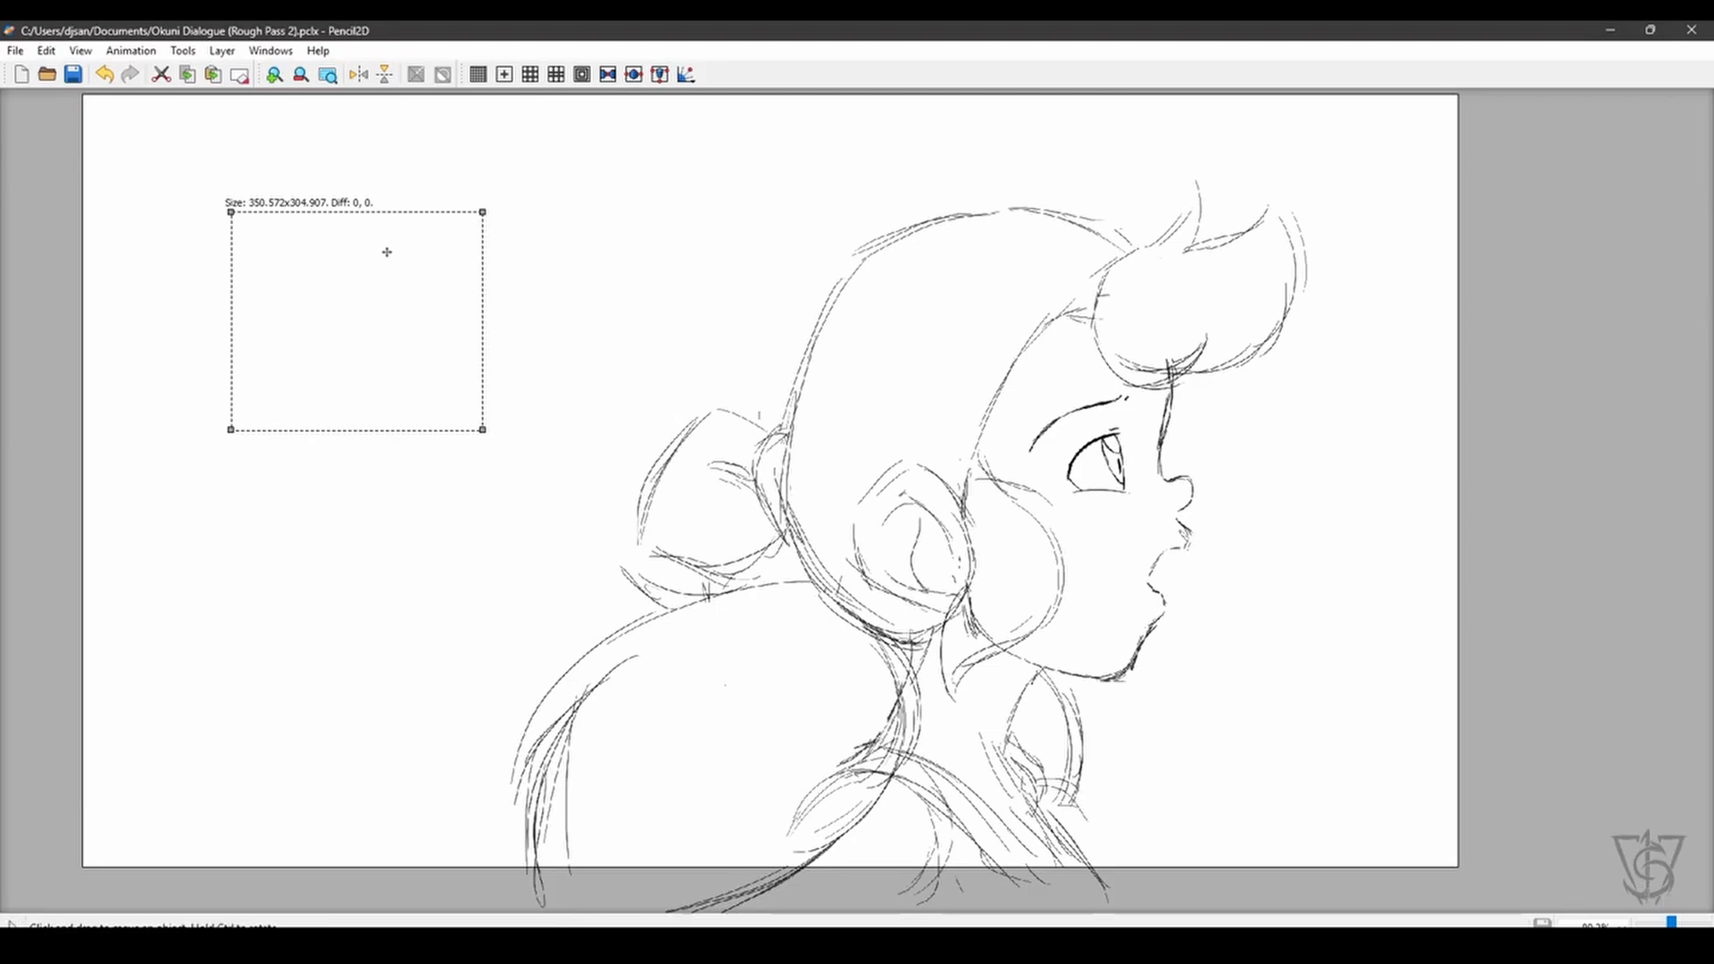
pyautogui.click(366, 139)
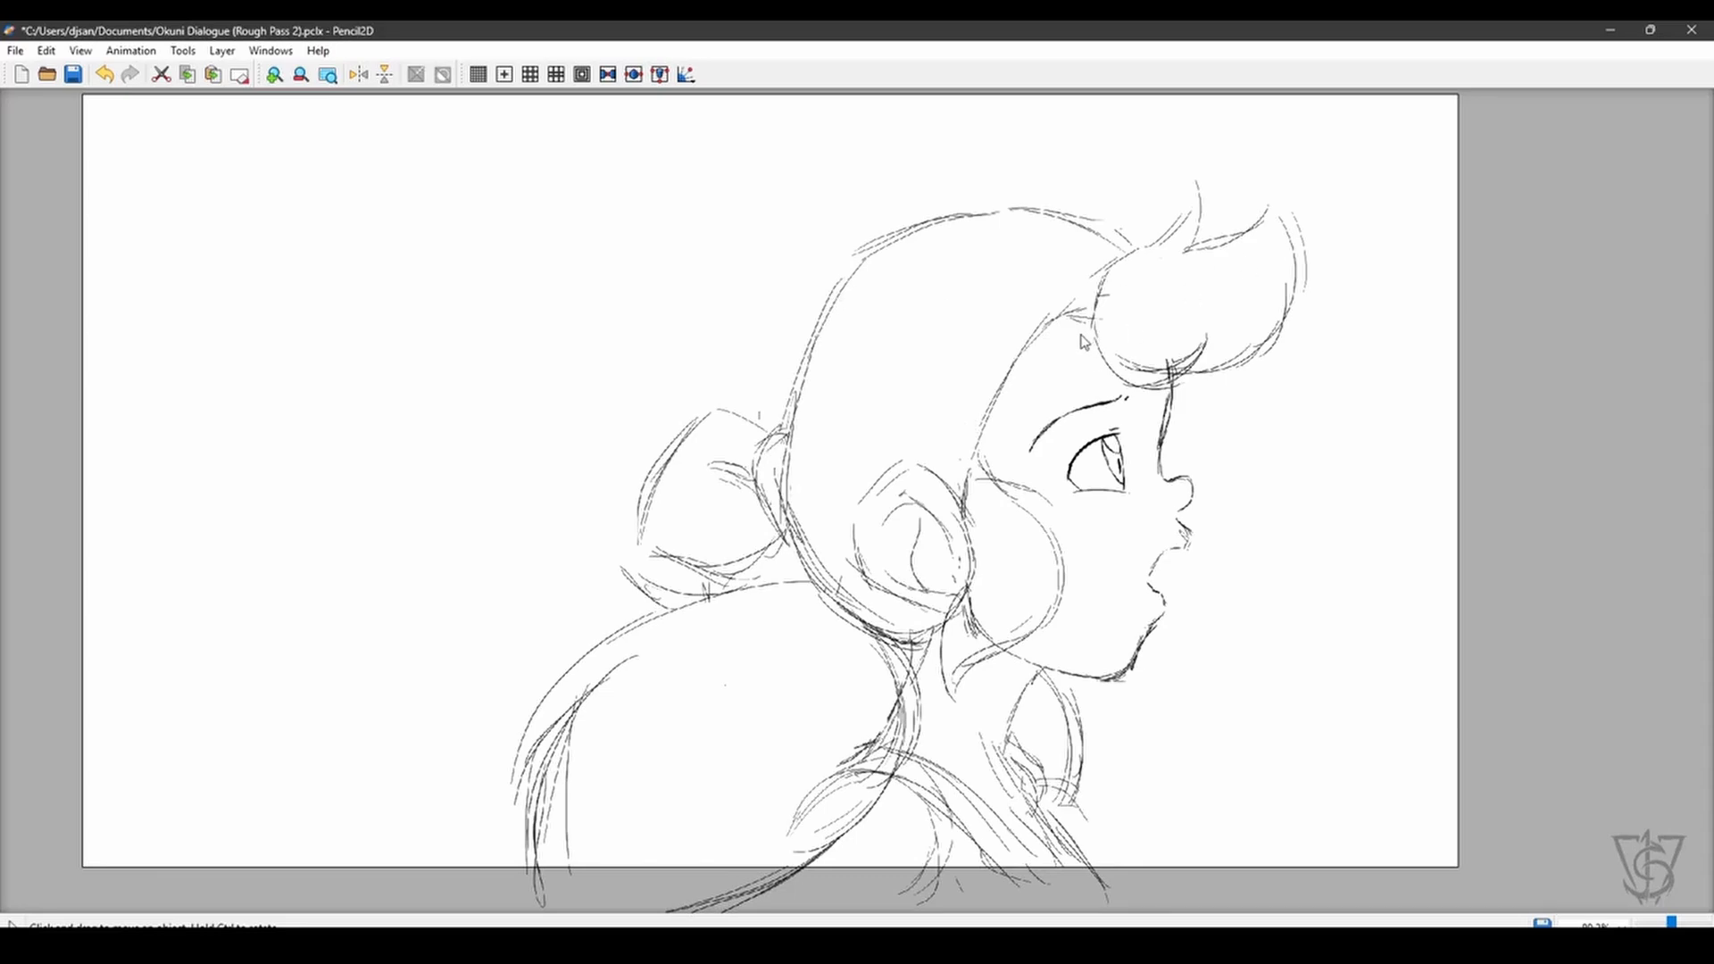
pyautogui.hotkey('shift', 'h')
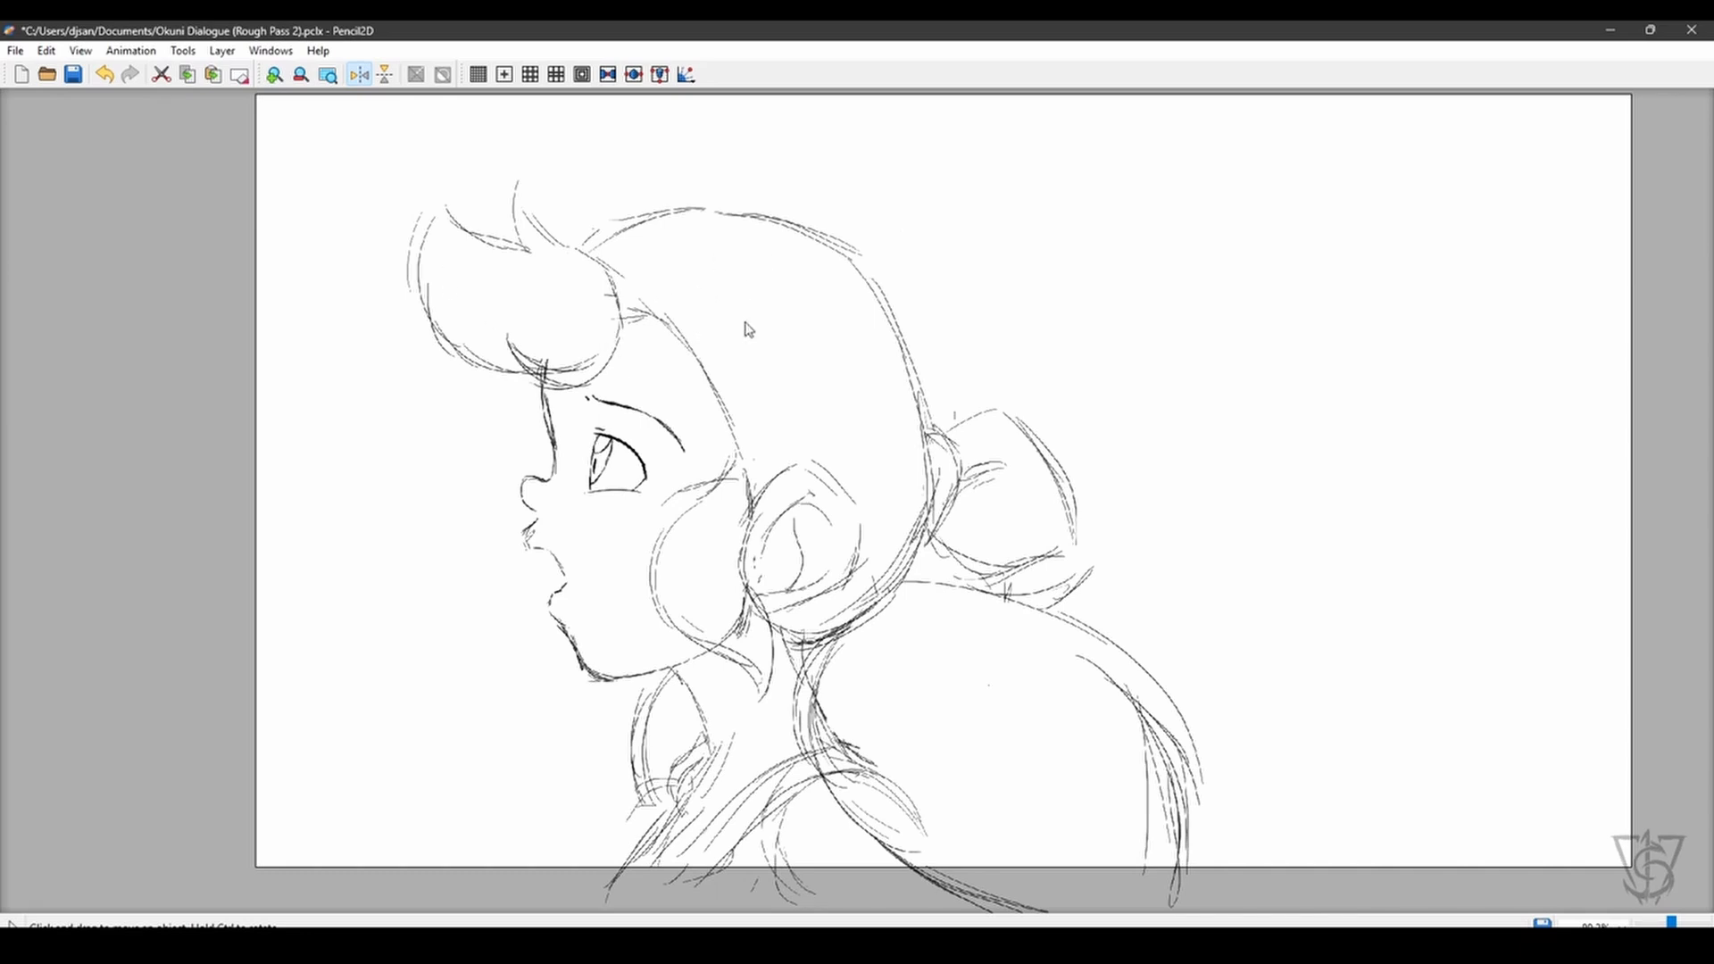
pyautogui.hotkey('shift', 'h')
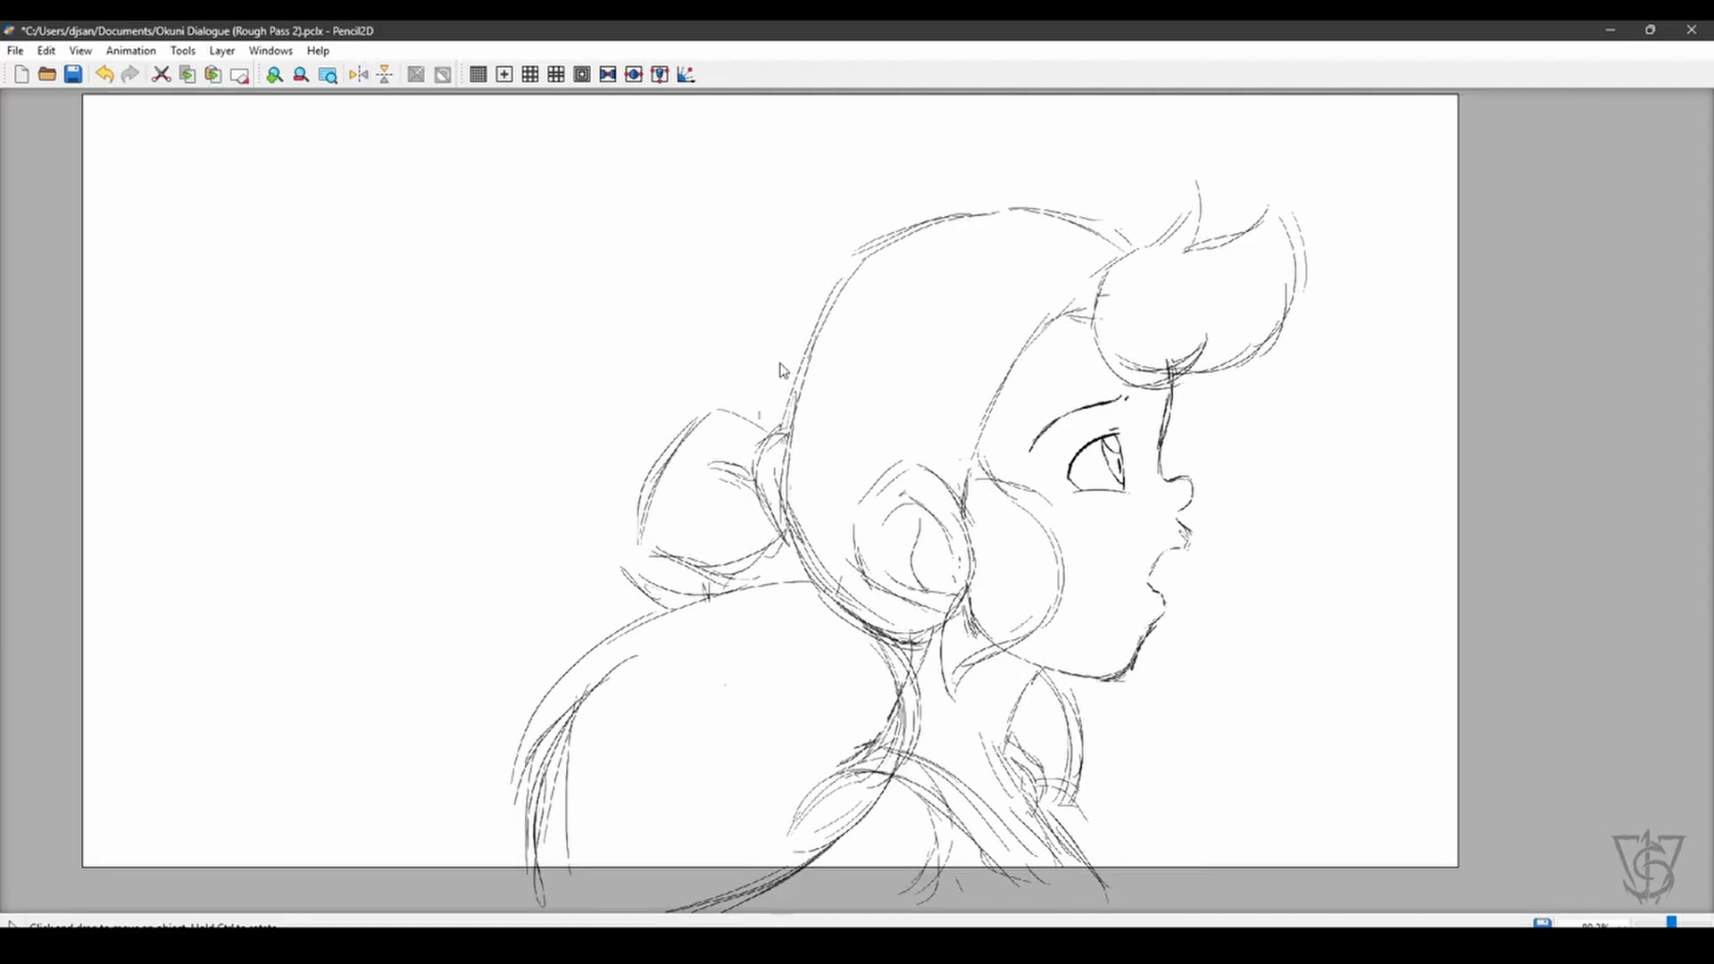
# - Play the animation, stop it on the profile drawing and bring back the timeline
pyautogui.hotkey('ctrl', 'Return')
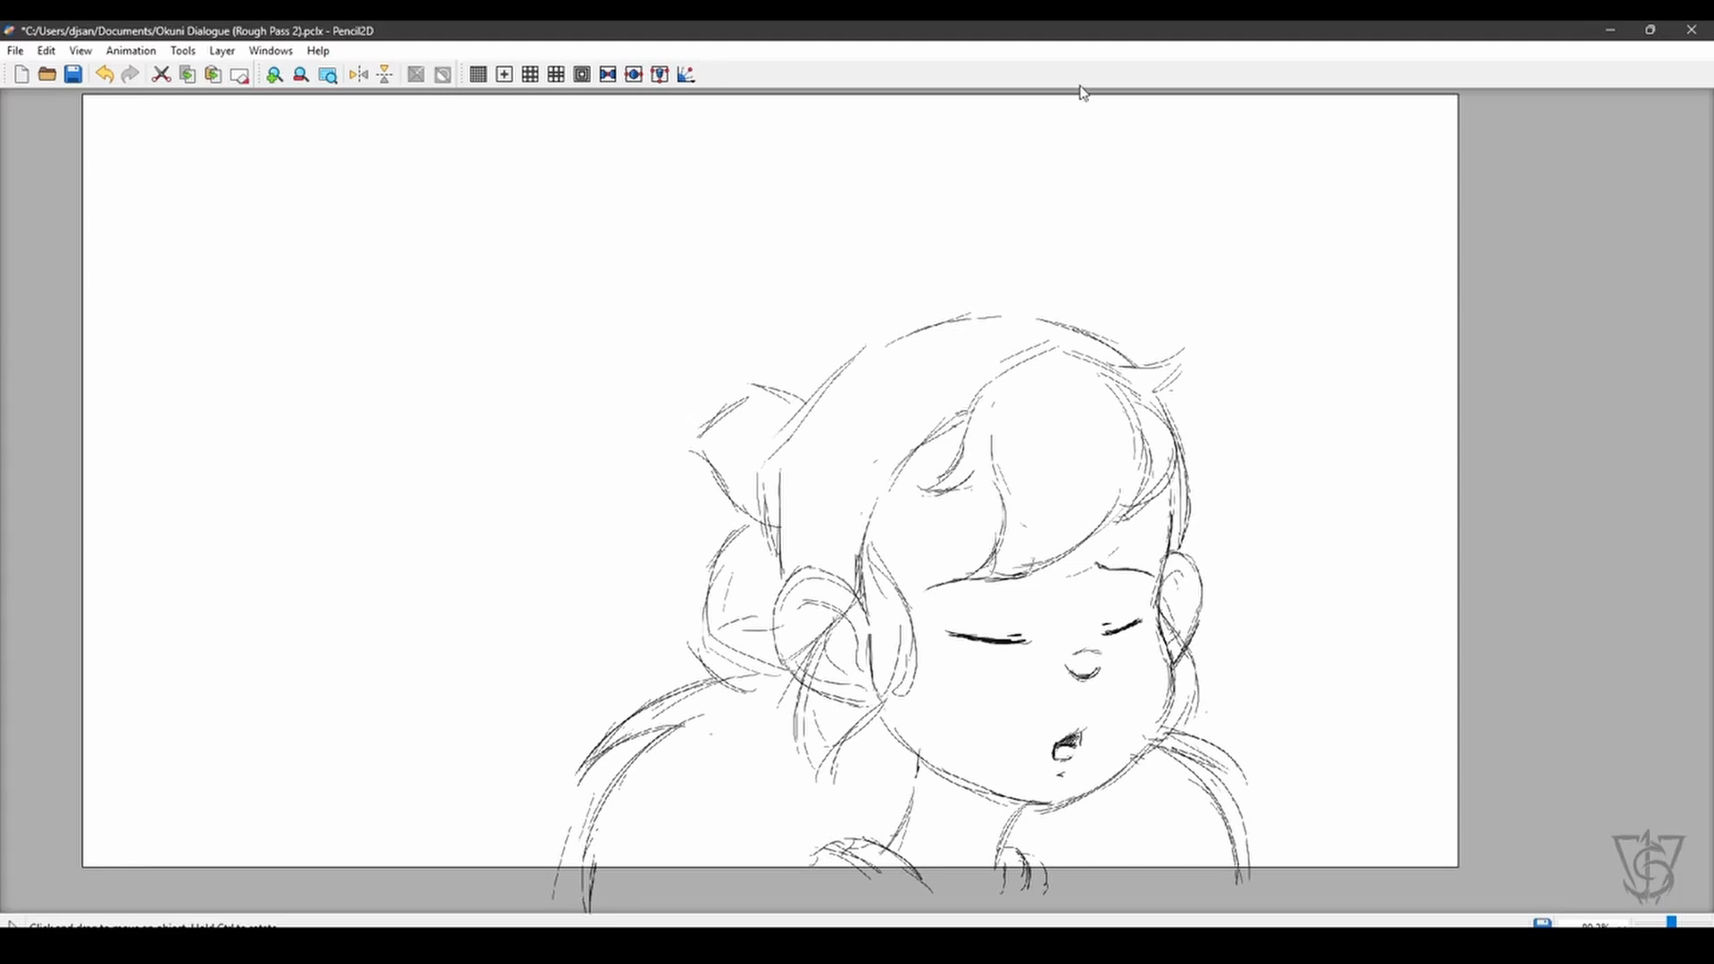
pyautogui.hotkey('ctrl', 'Return')
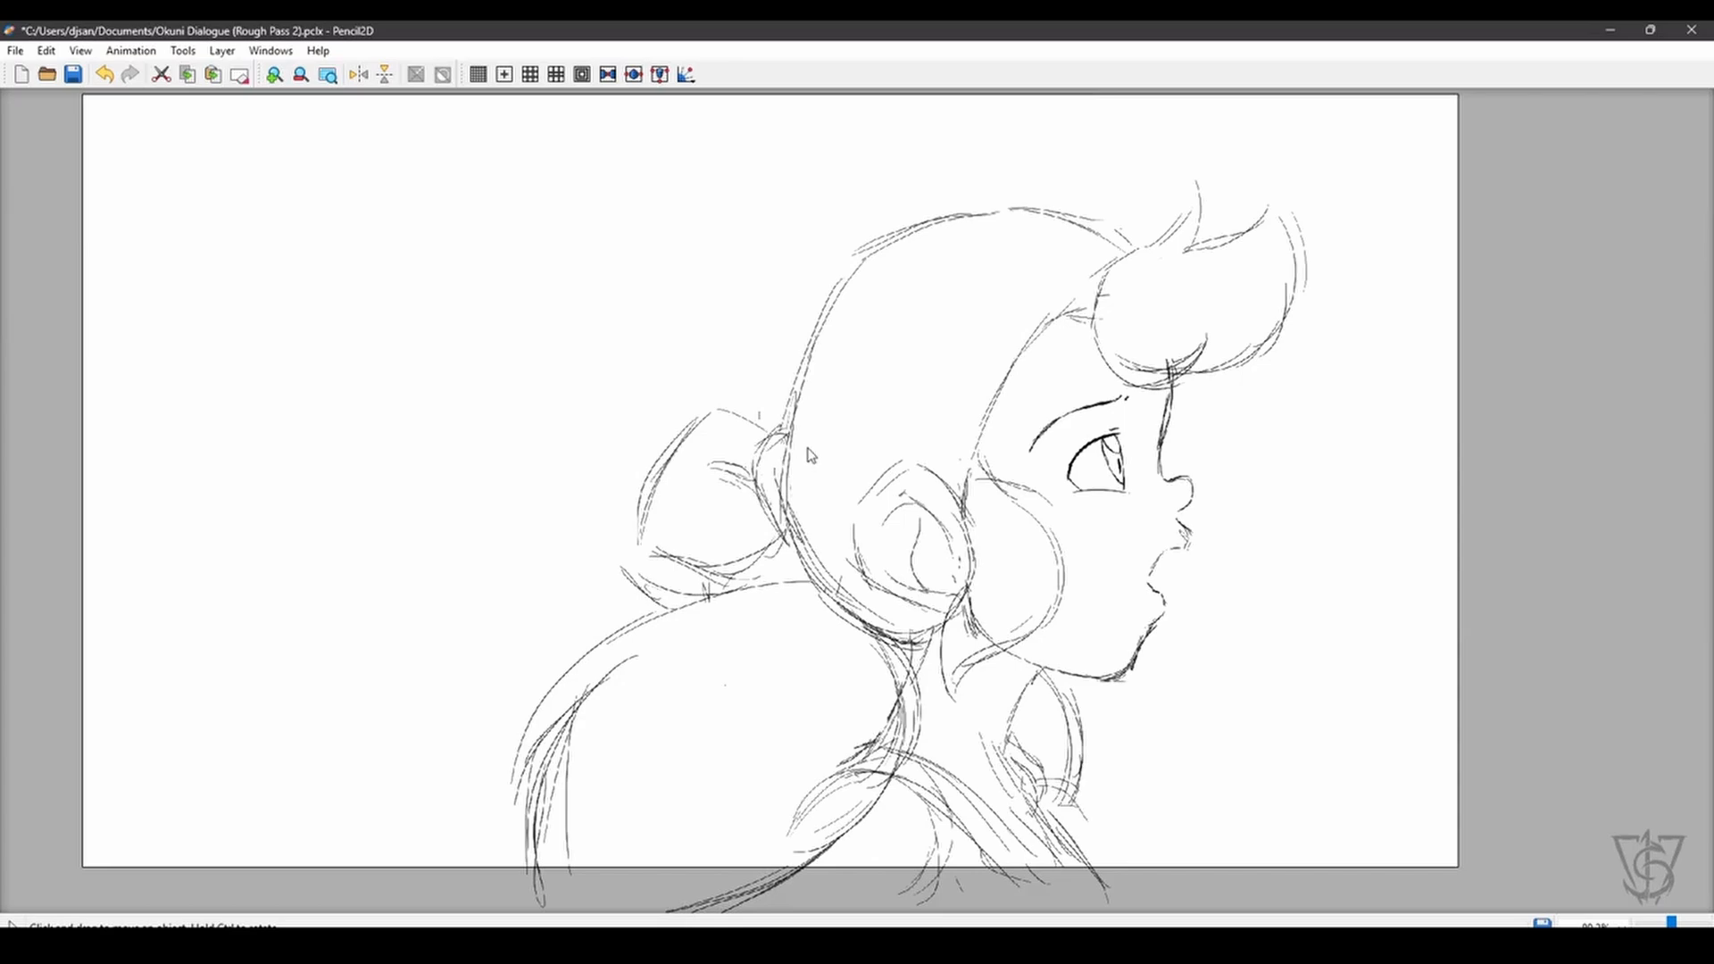
pyautogui.press('h')
pyautogui.moveTo(812, 481); pyautogui.dragTo(819, 476)
pyautogui.hotkey('ctrl', '6')
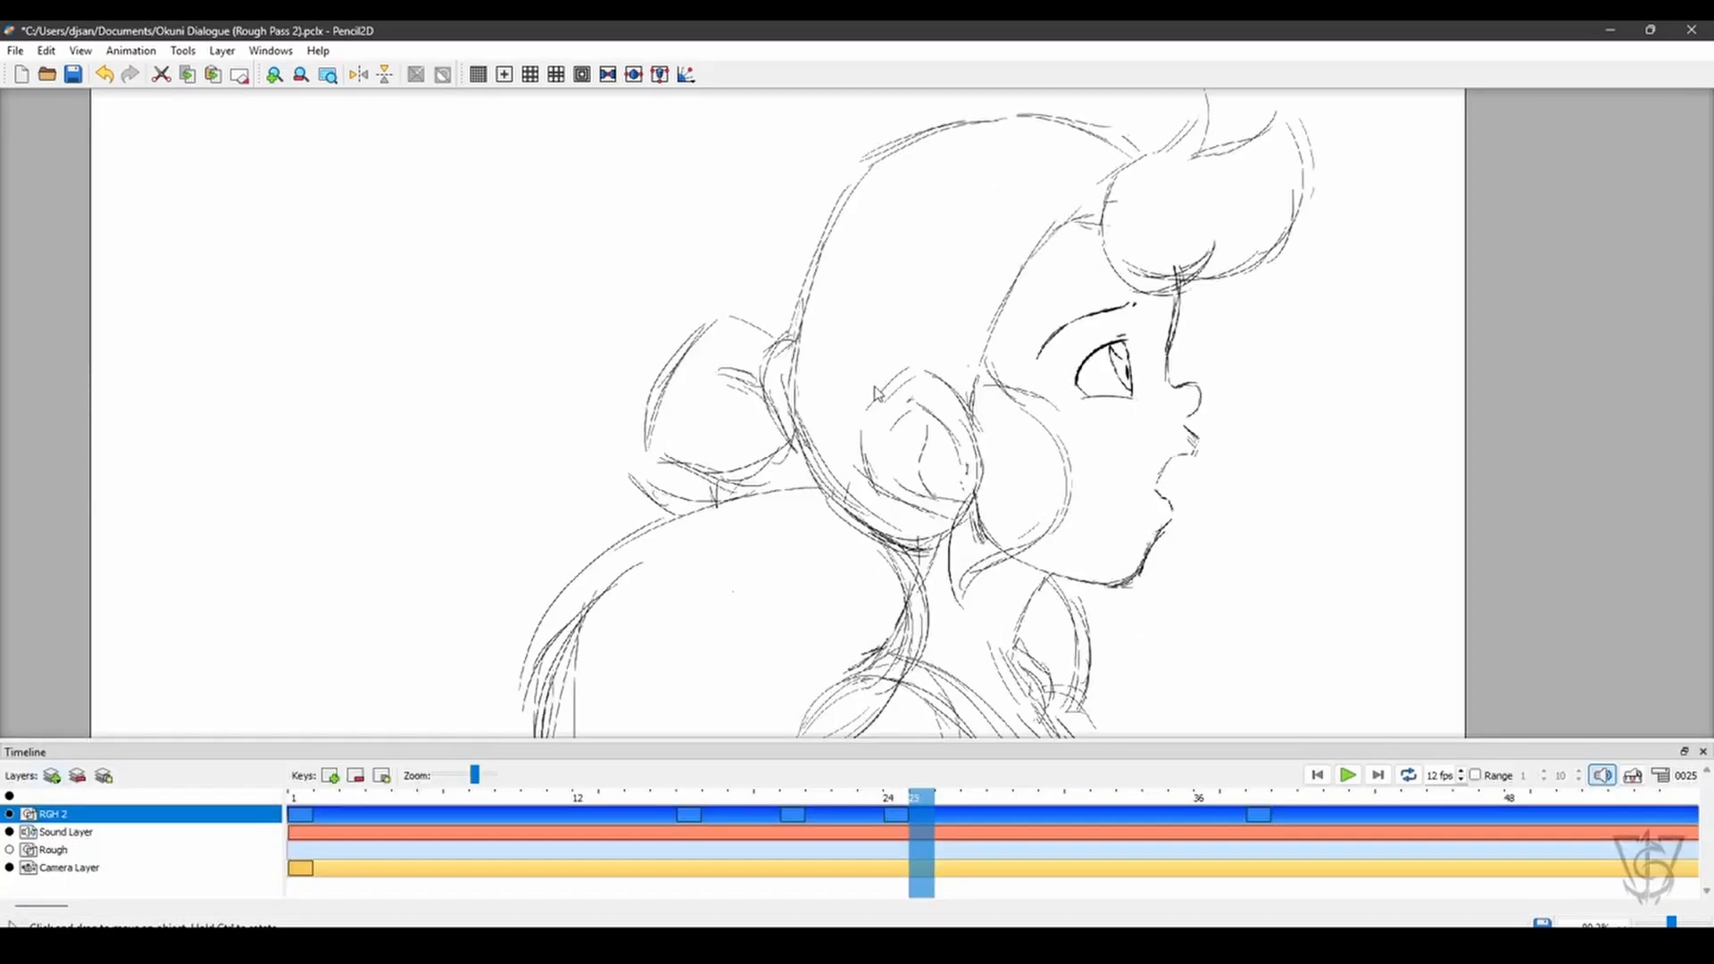
# - Make the Rough layer visible again beneath the profile drawing at frame 25
pyautogui.press('h')
pyautogui.moveTo(786, 404); pyautogui.dragTo(836, 473)
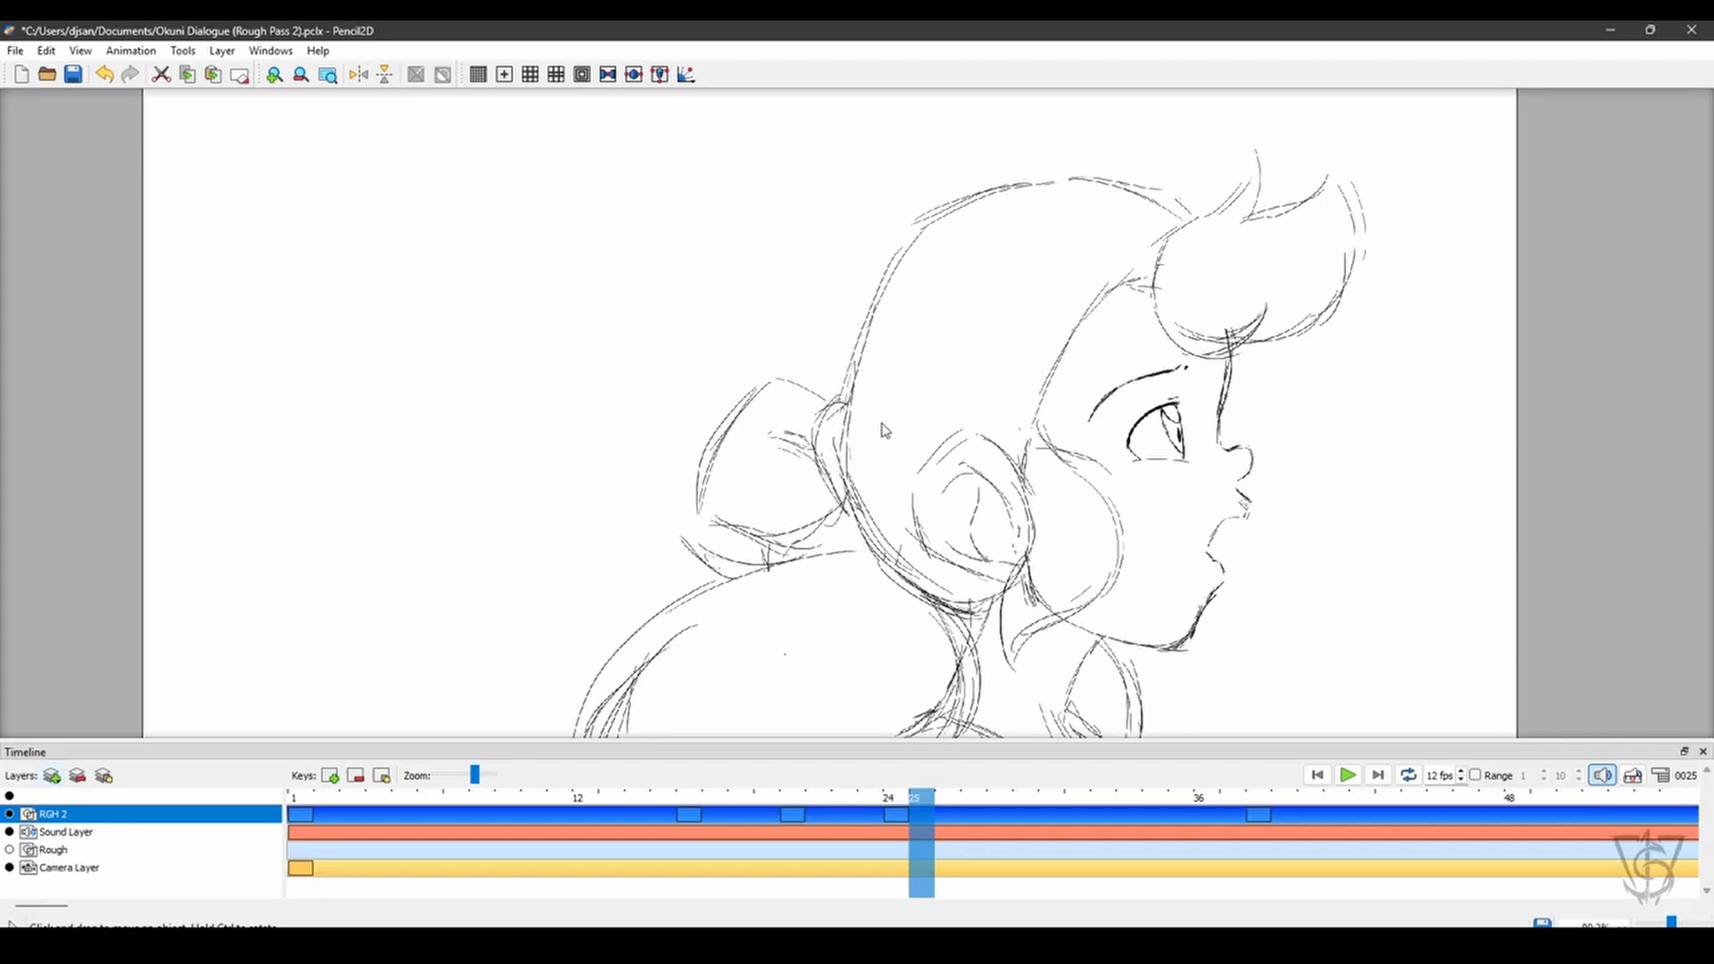
pyautogui.moveTo(912, 786)
pyautogui.mouseDown()
pyautogui.moveTo(554, 797)
pyautogui.moveTo(917, 797)
pyautogui.moveTo(585, 841)
pyautogui.moveTo(768, 797)
pyautogui.moveTo(922, 797)
pyautogui.mouseUp()
pyautogui.click(10, 850)
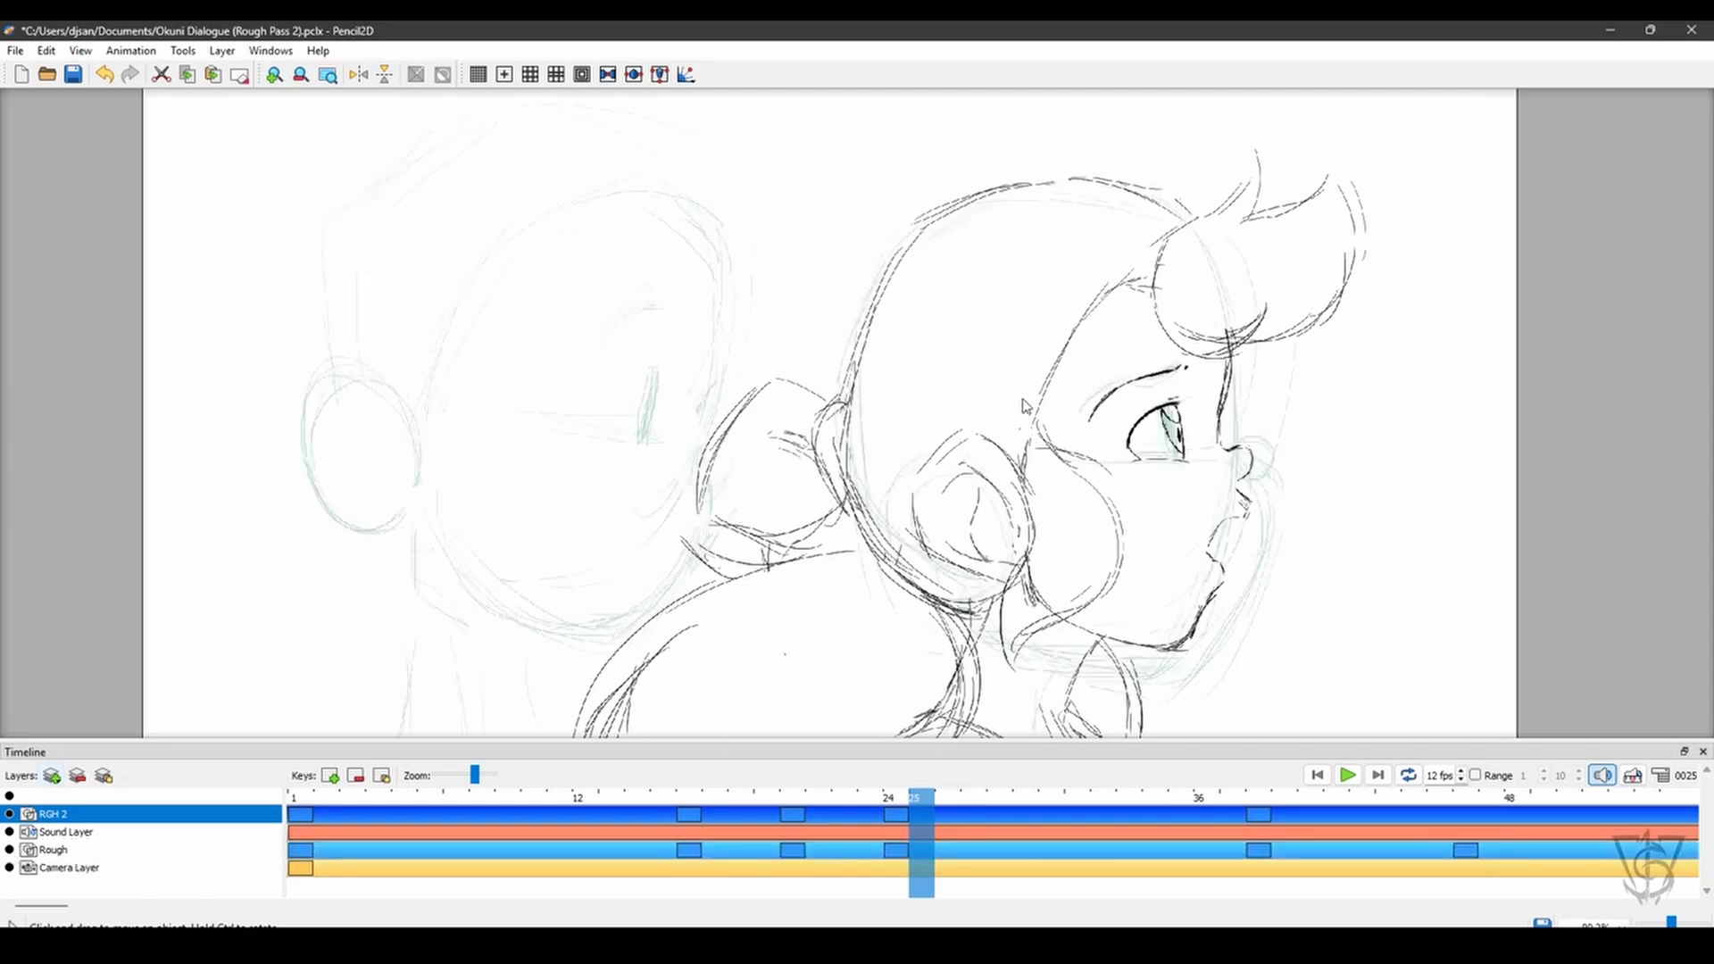
pyautogui.press('h')
pyautogui.scroll(-3, 992, 425)
pyautogui.scroll(-1, 992, 425)
pyautogui.moveTo(993, 425); pyautogui.dragTo(990, 390)
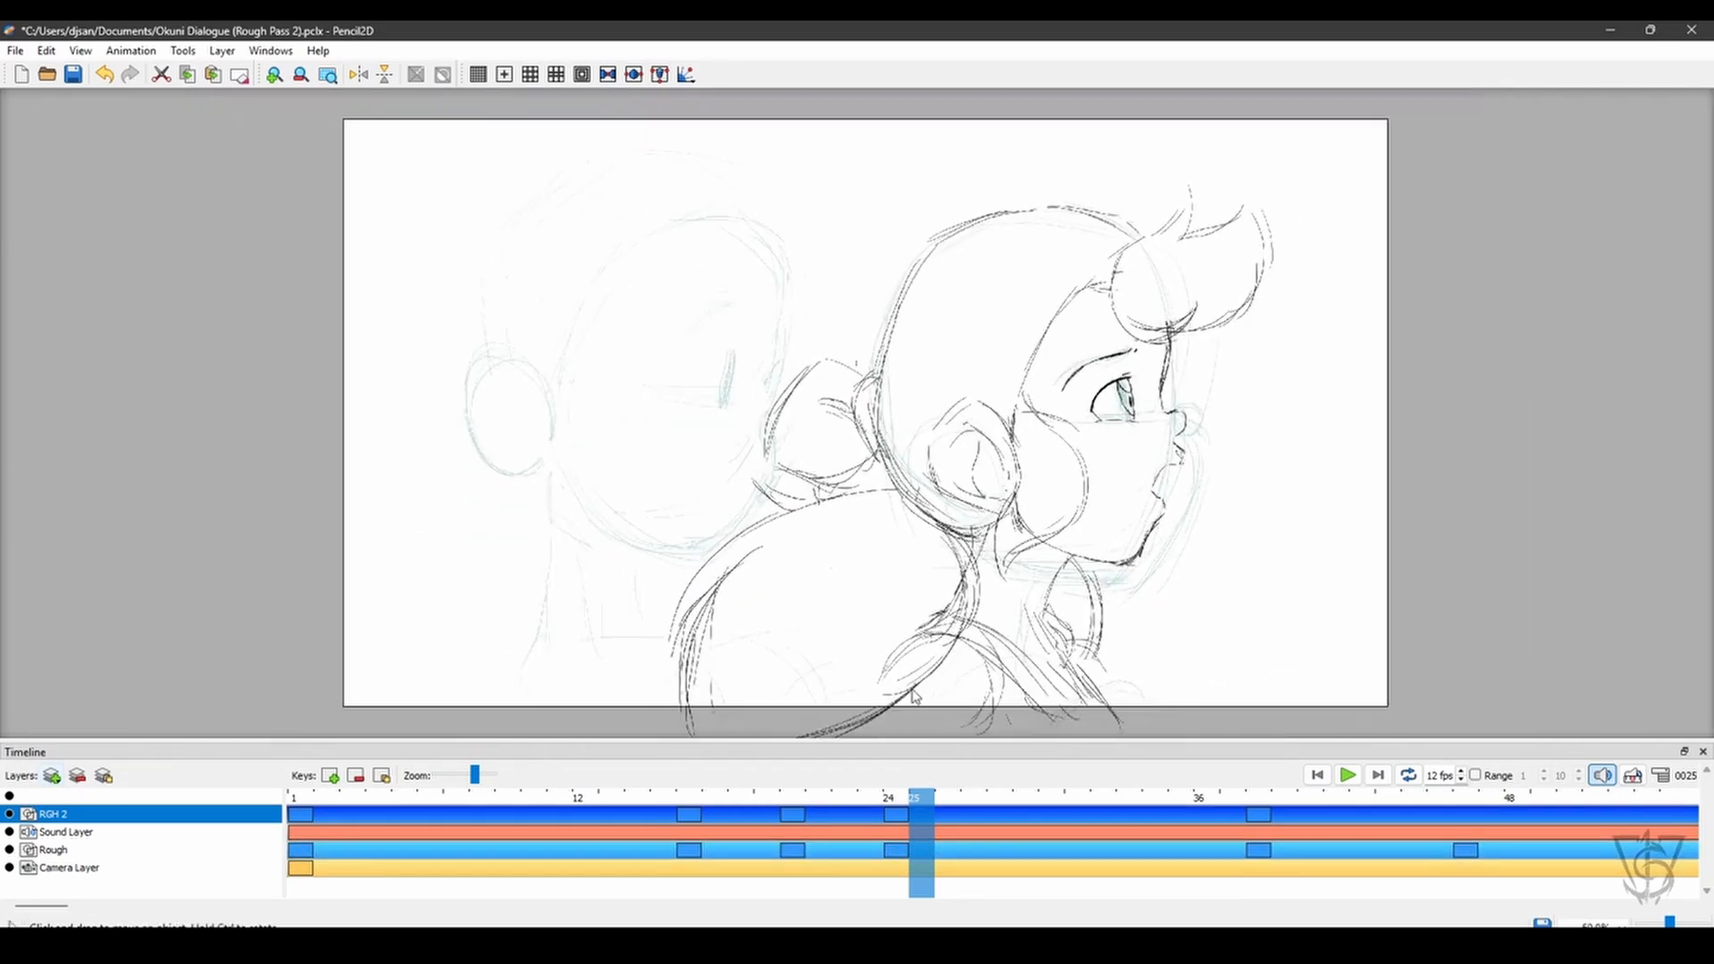
# - Examine the construction drawings on the Rough layer at frames 38, 171 and 46
pyautogui.moveTo(933, 797)
pyautogui.mouseDown()
pyautogui.moveTo(1309, 797)
pyautogui.moveTo(1405, 737)
pyautogui.moveTo(1598, 720)
pyautogui.moveTo(1374, 752)
pyautogui.moveTo(1250, 746)
pyautogui.mouseUp()
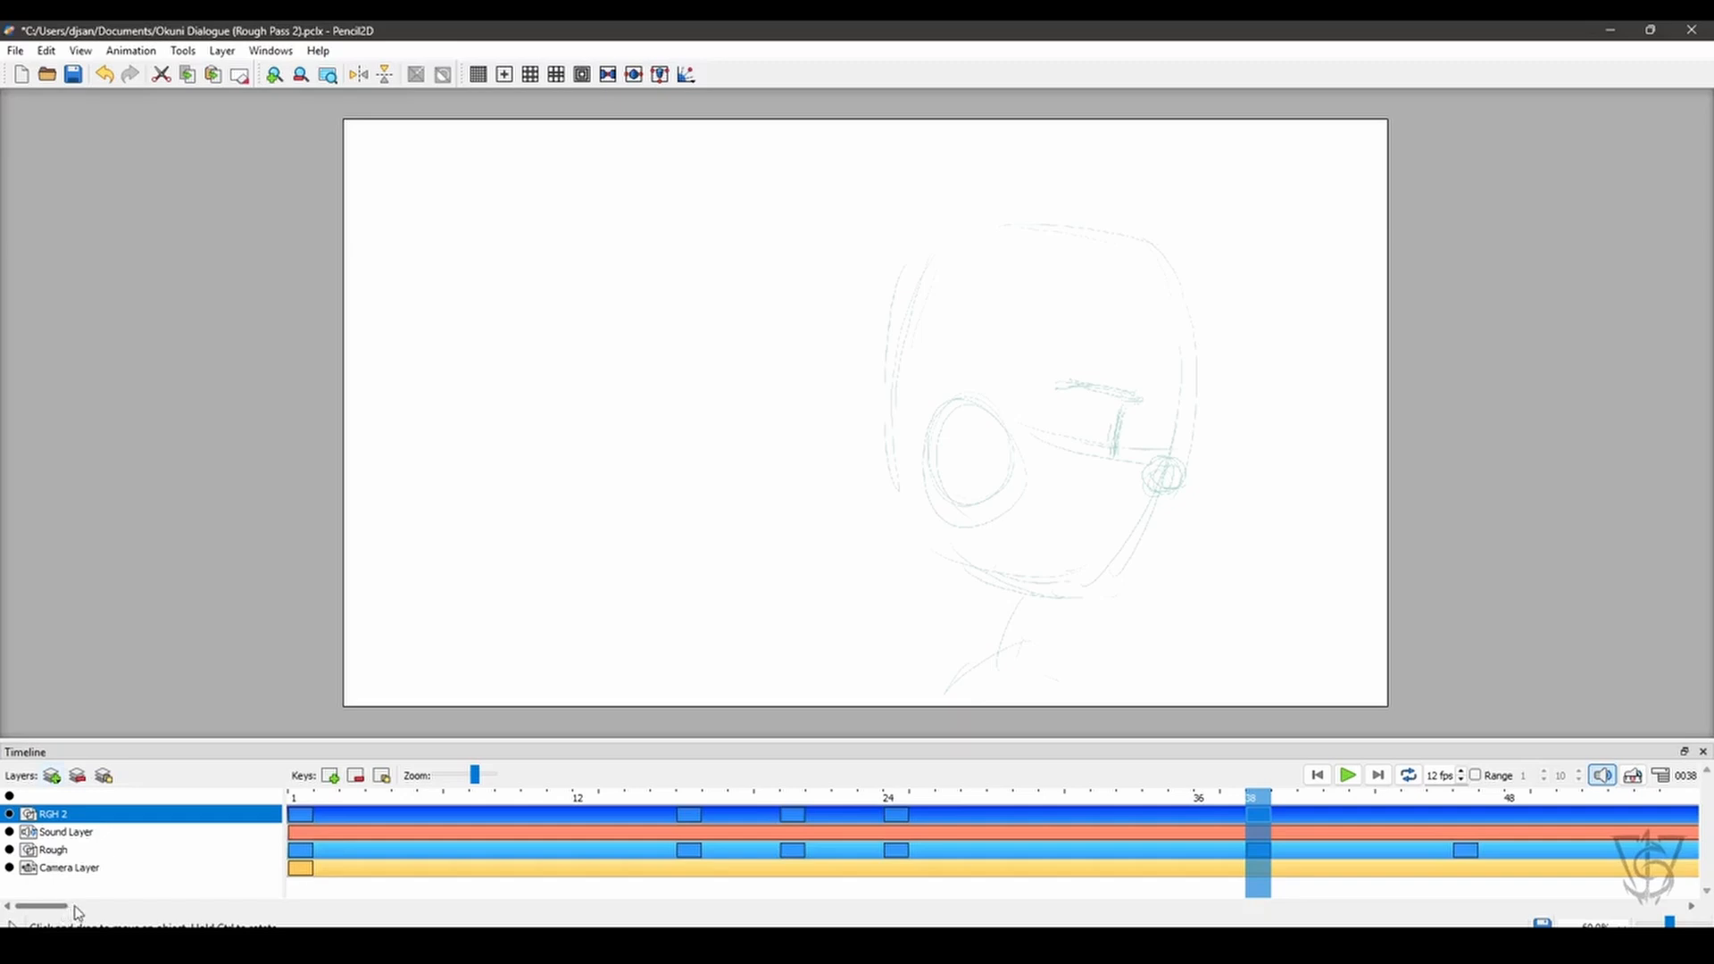
pyautogui.moveTo(76, 909); pyautogui.dragTo(889, 829)
pyautogui.click(882, 833)
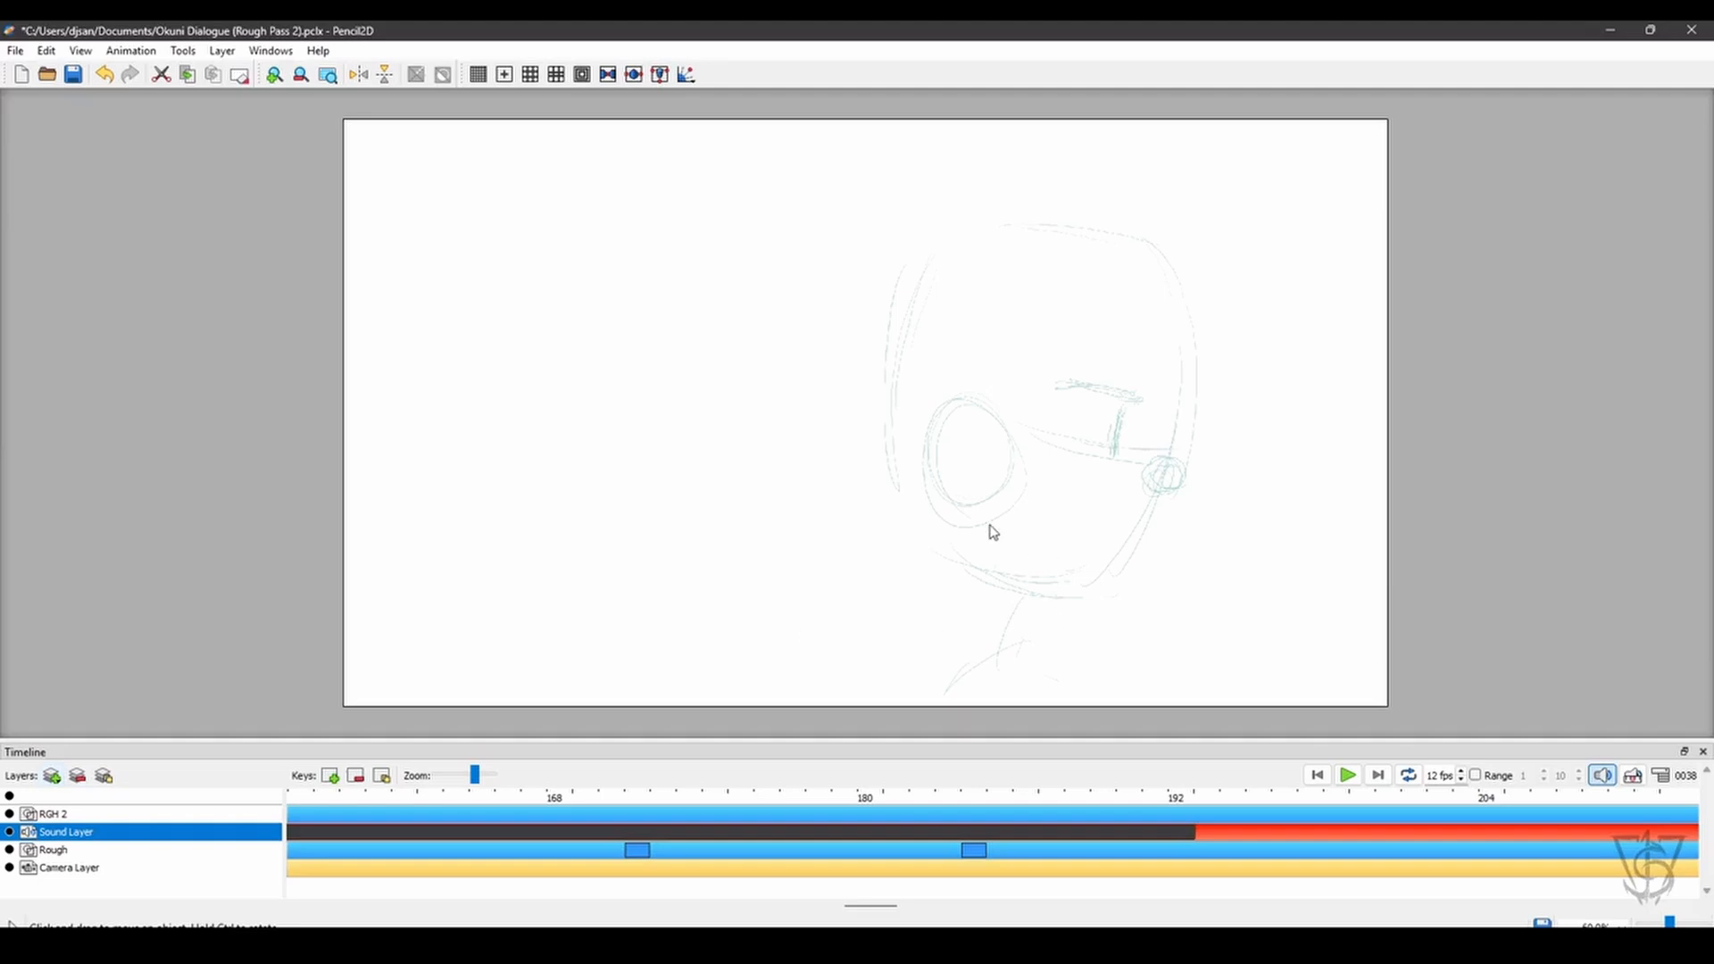
pyautogui.click(638, 793)
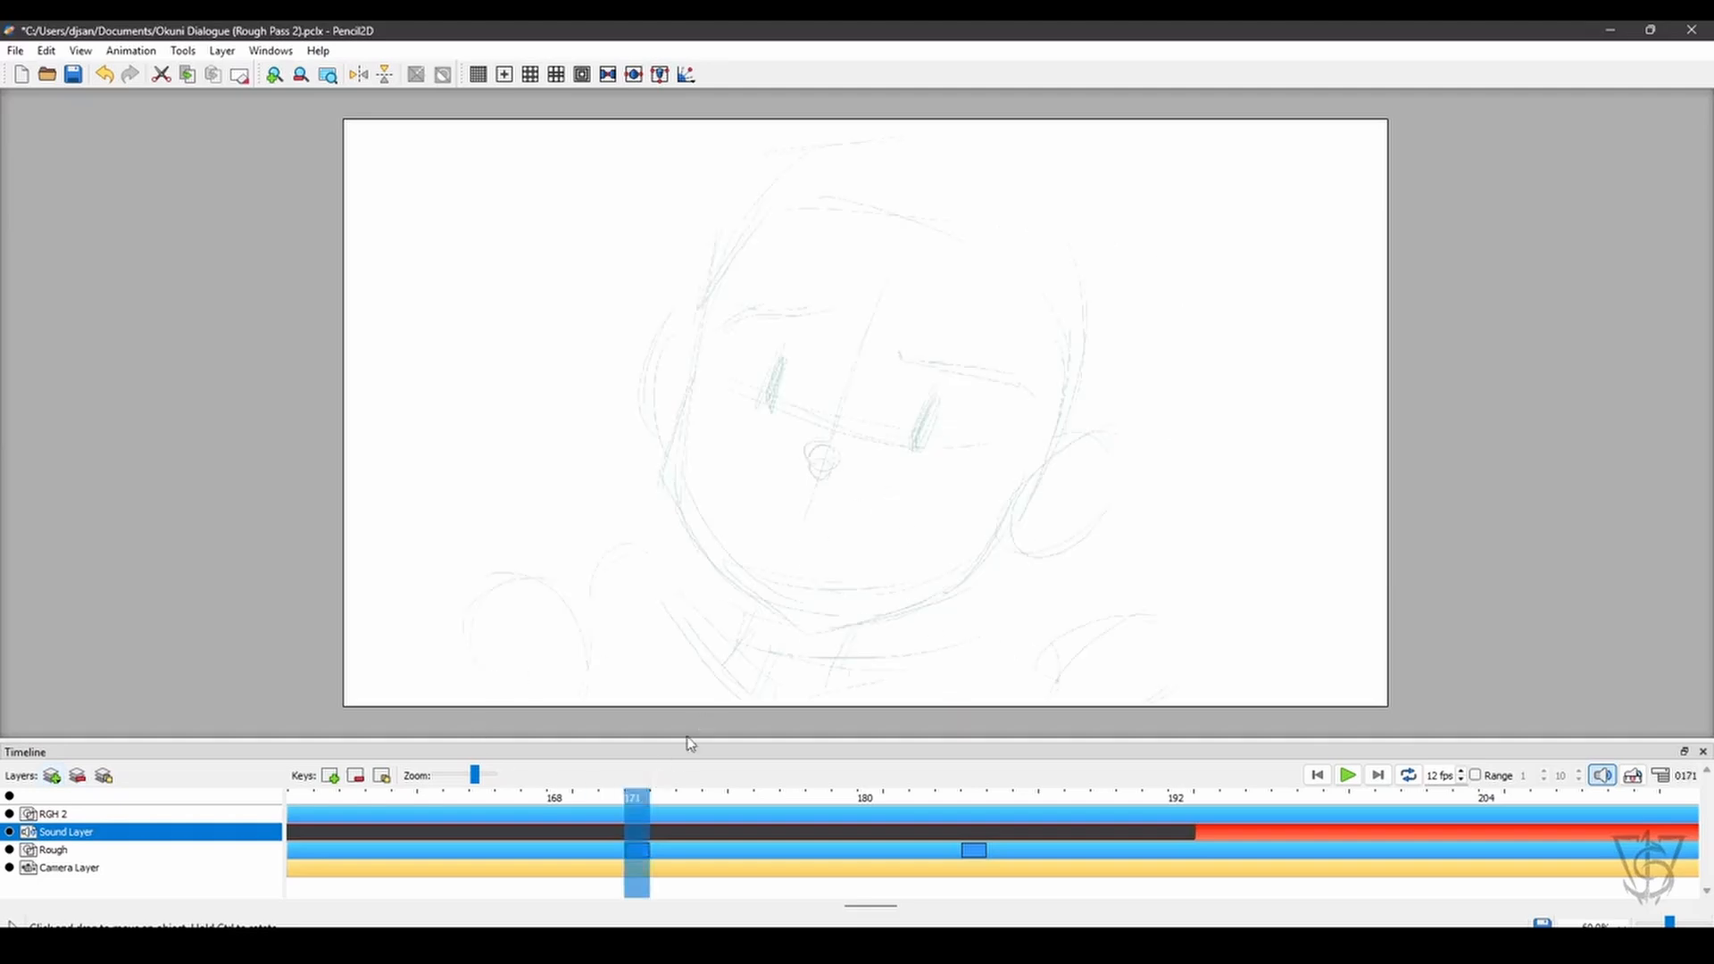
pyautogui.moveTo(872, 907); pyautogui.dragTo(271, 915)
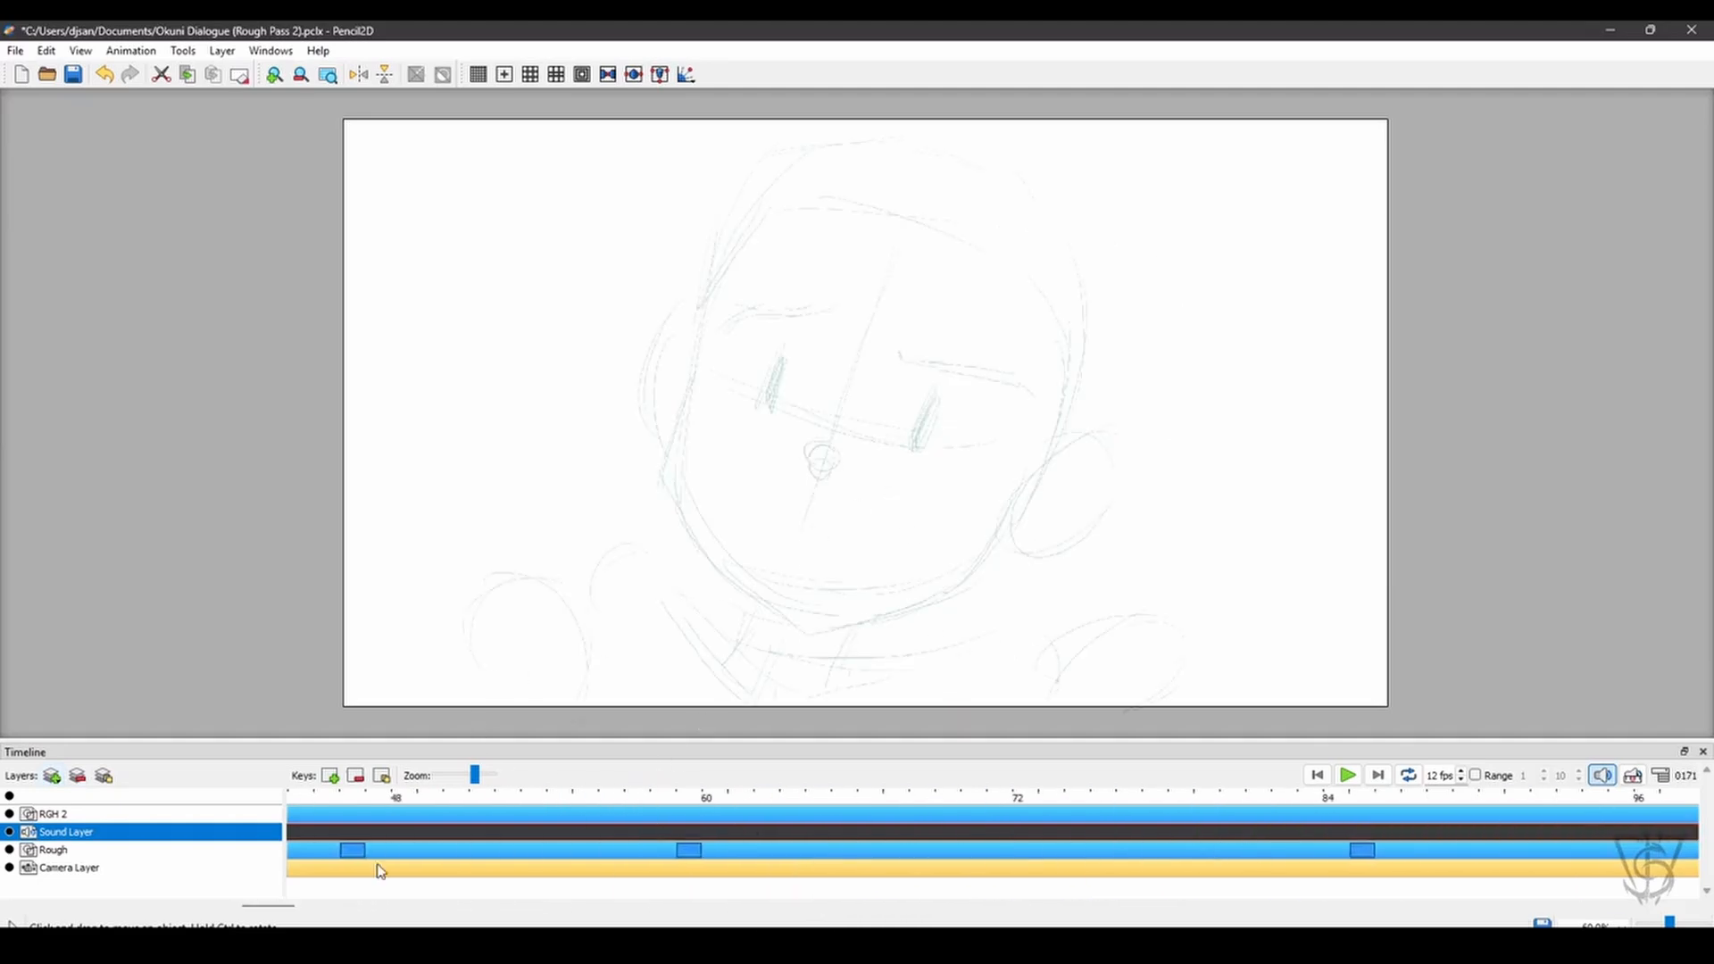
pyautogui.click(354, 806)
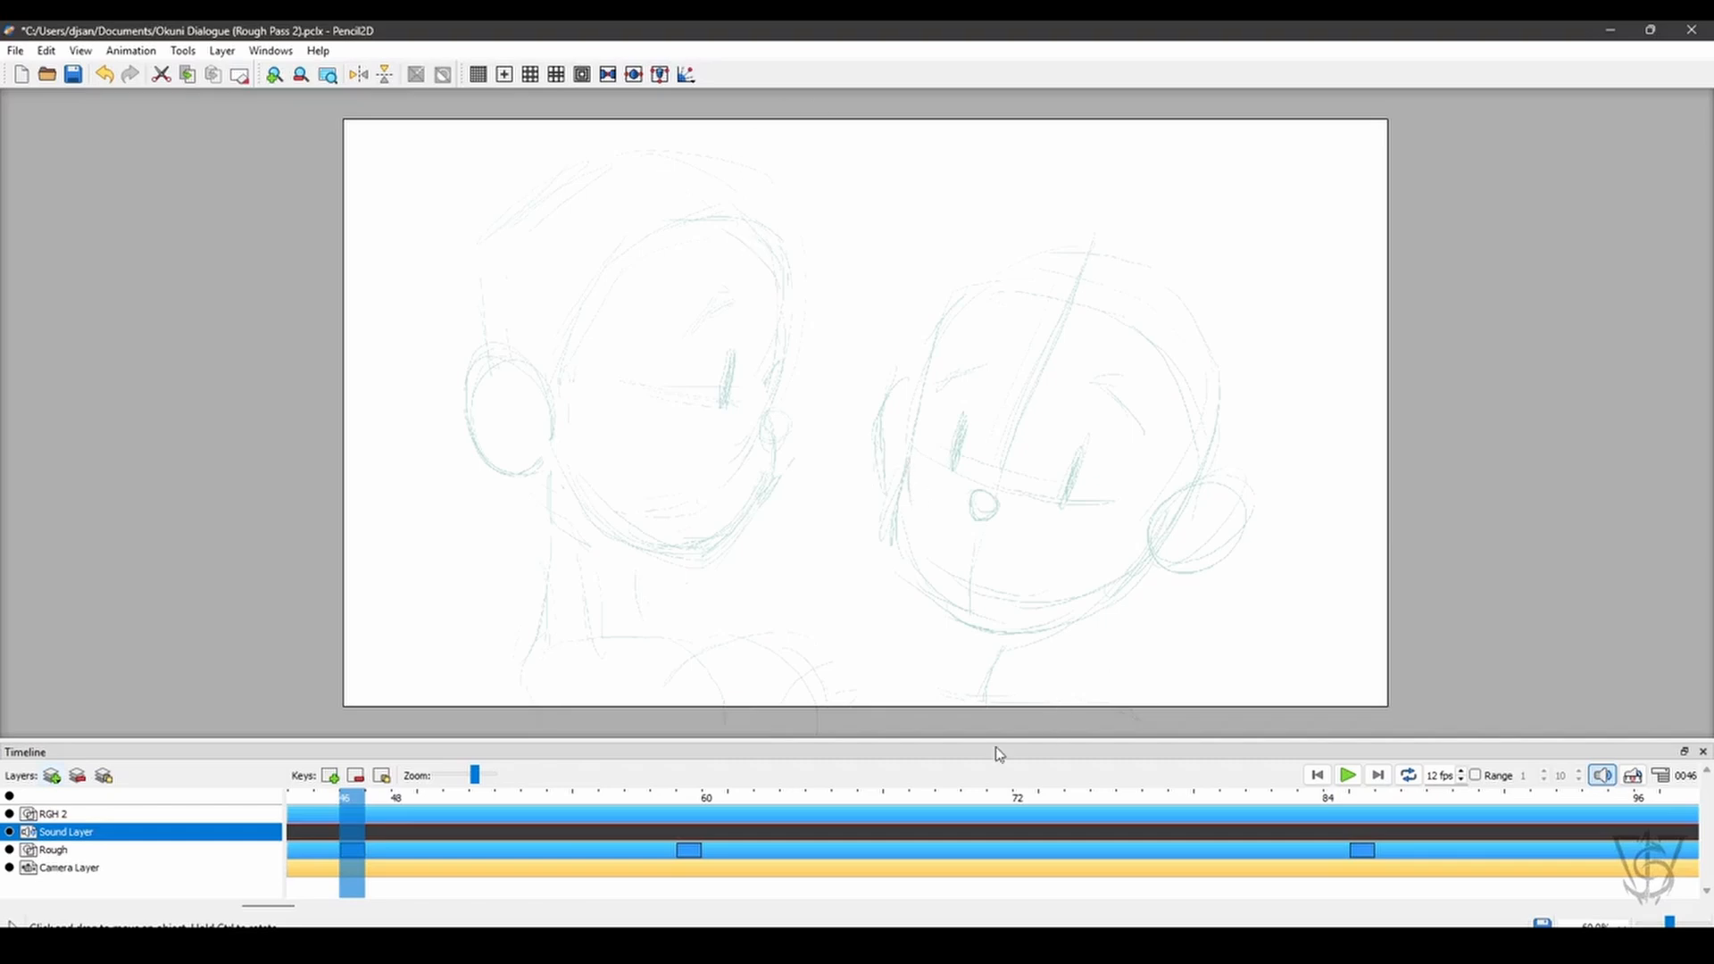
# - Select the RGH 2 layer and play the whole animation from frame 1
pyautogui.moveTo(349, 800); pyautogui.dragTo(227, 823)
pyautogui.click(227, 814)
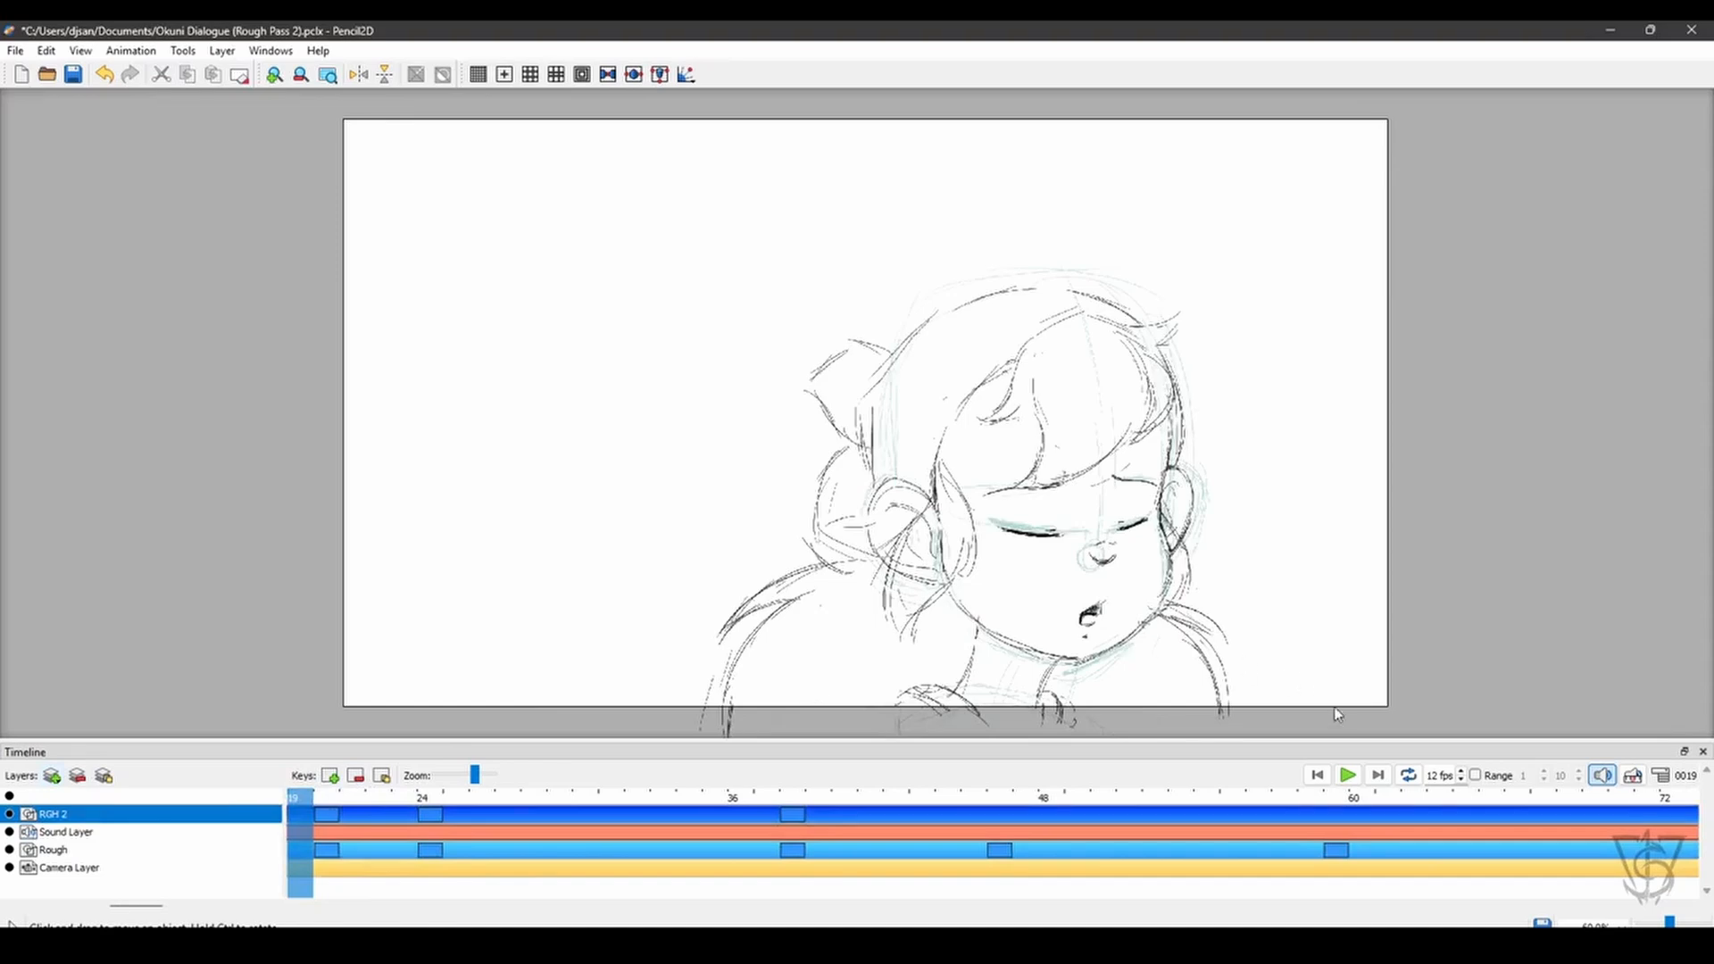
pyautogui.click(1318, 770)
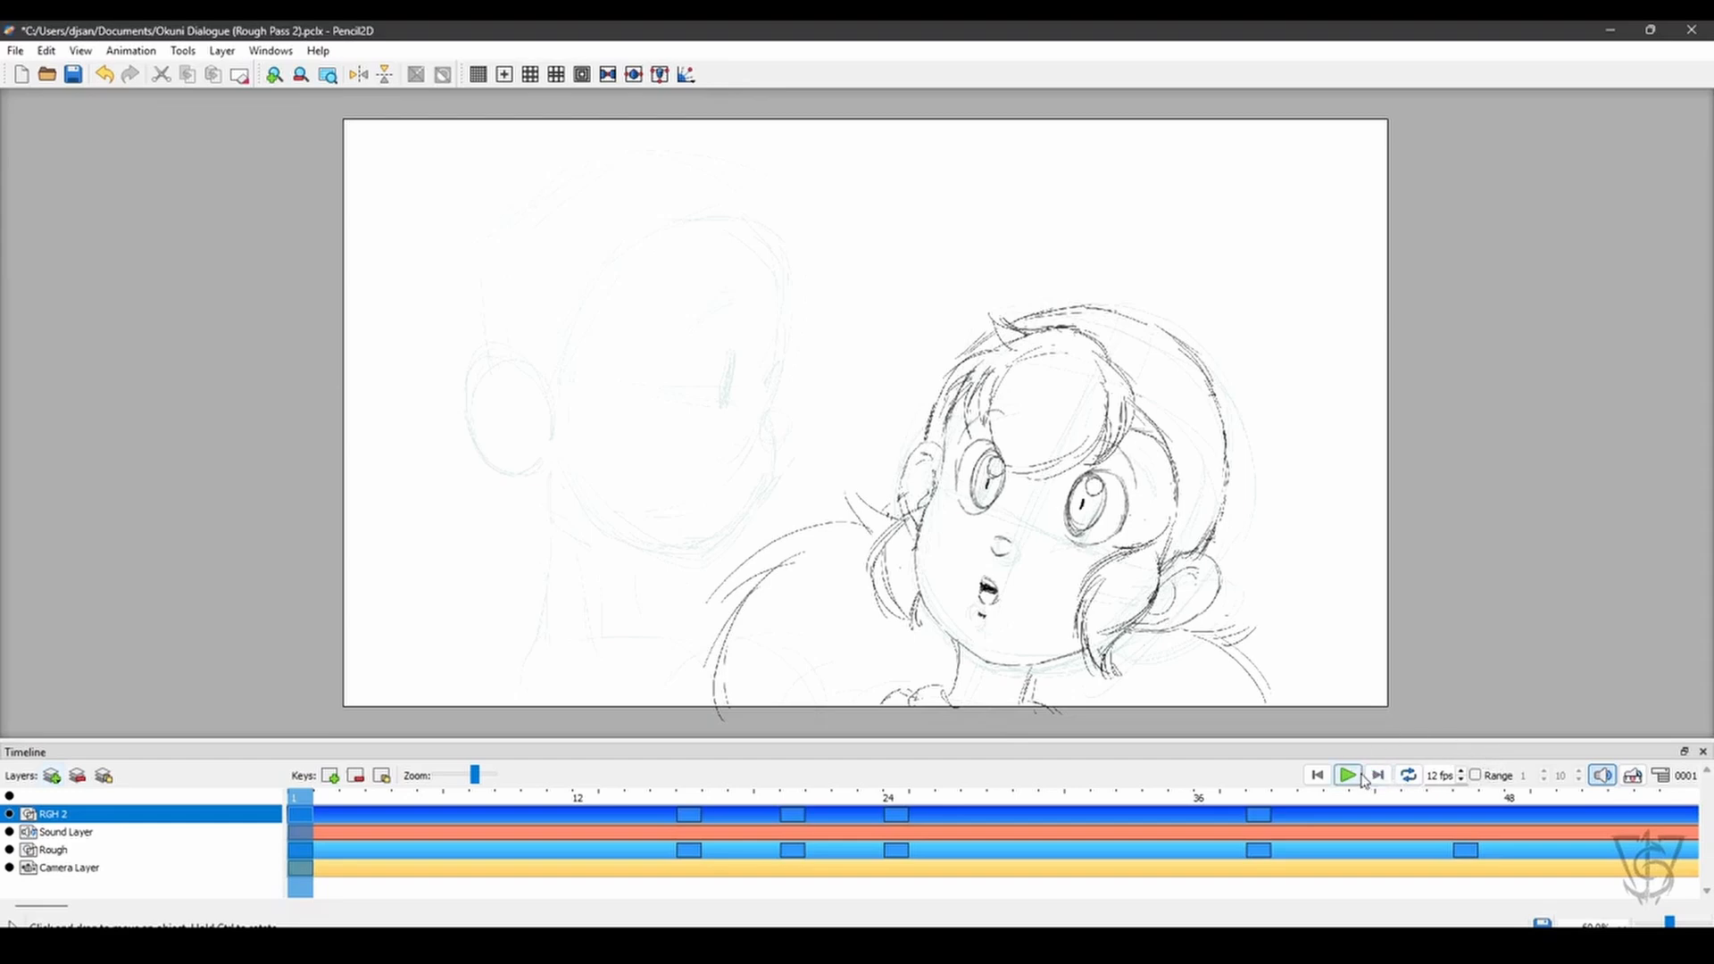
pyautogui.click(1348, 776)
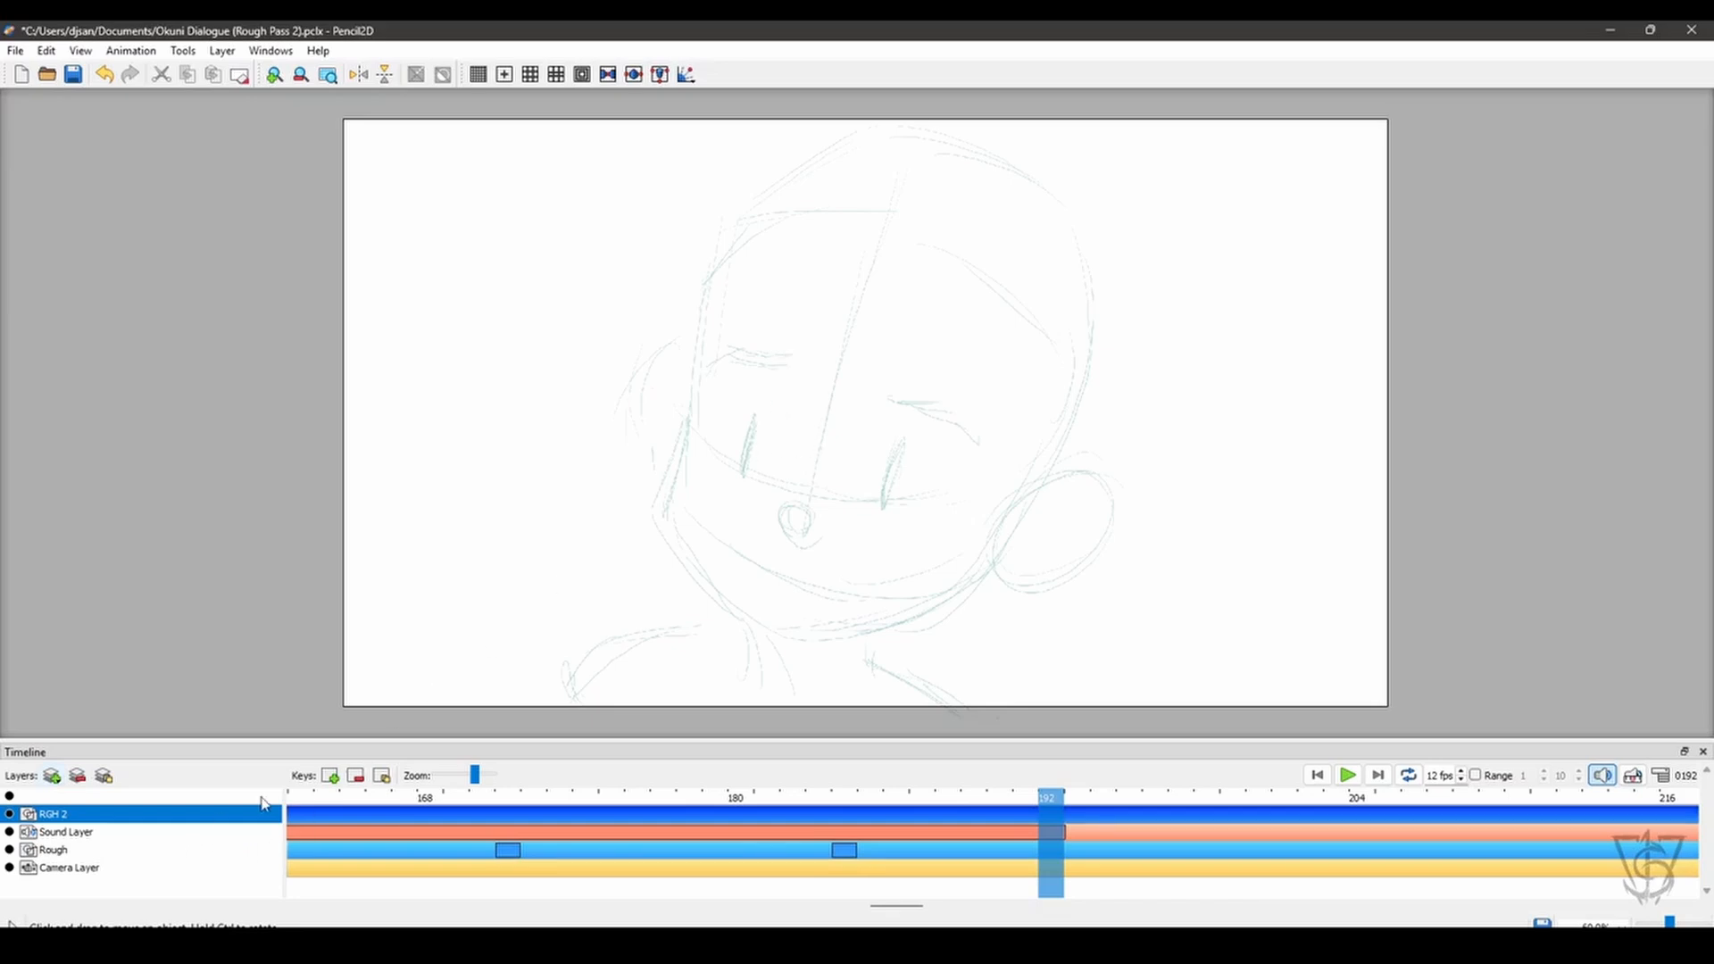
# - Change the line color of all keyframes on the Rough layer to Black, using the displayed color palette
pyautogui.click(186, 864)
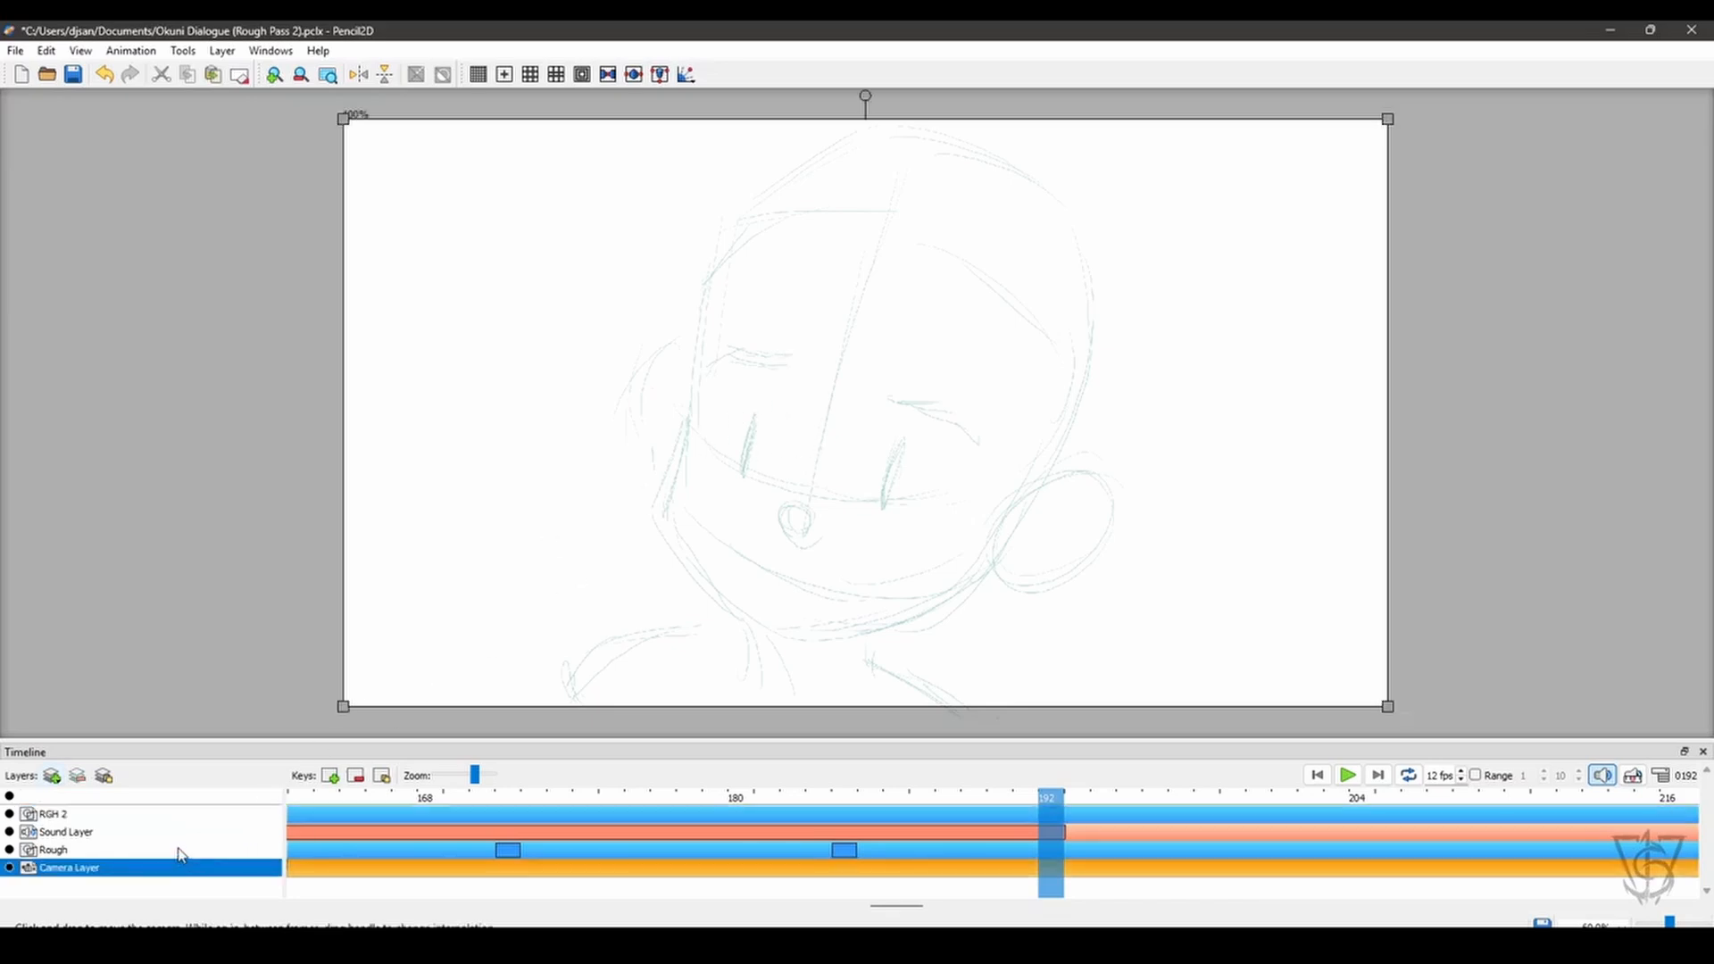
pyautogui.click(179, 850)
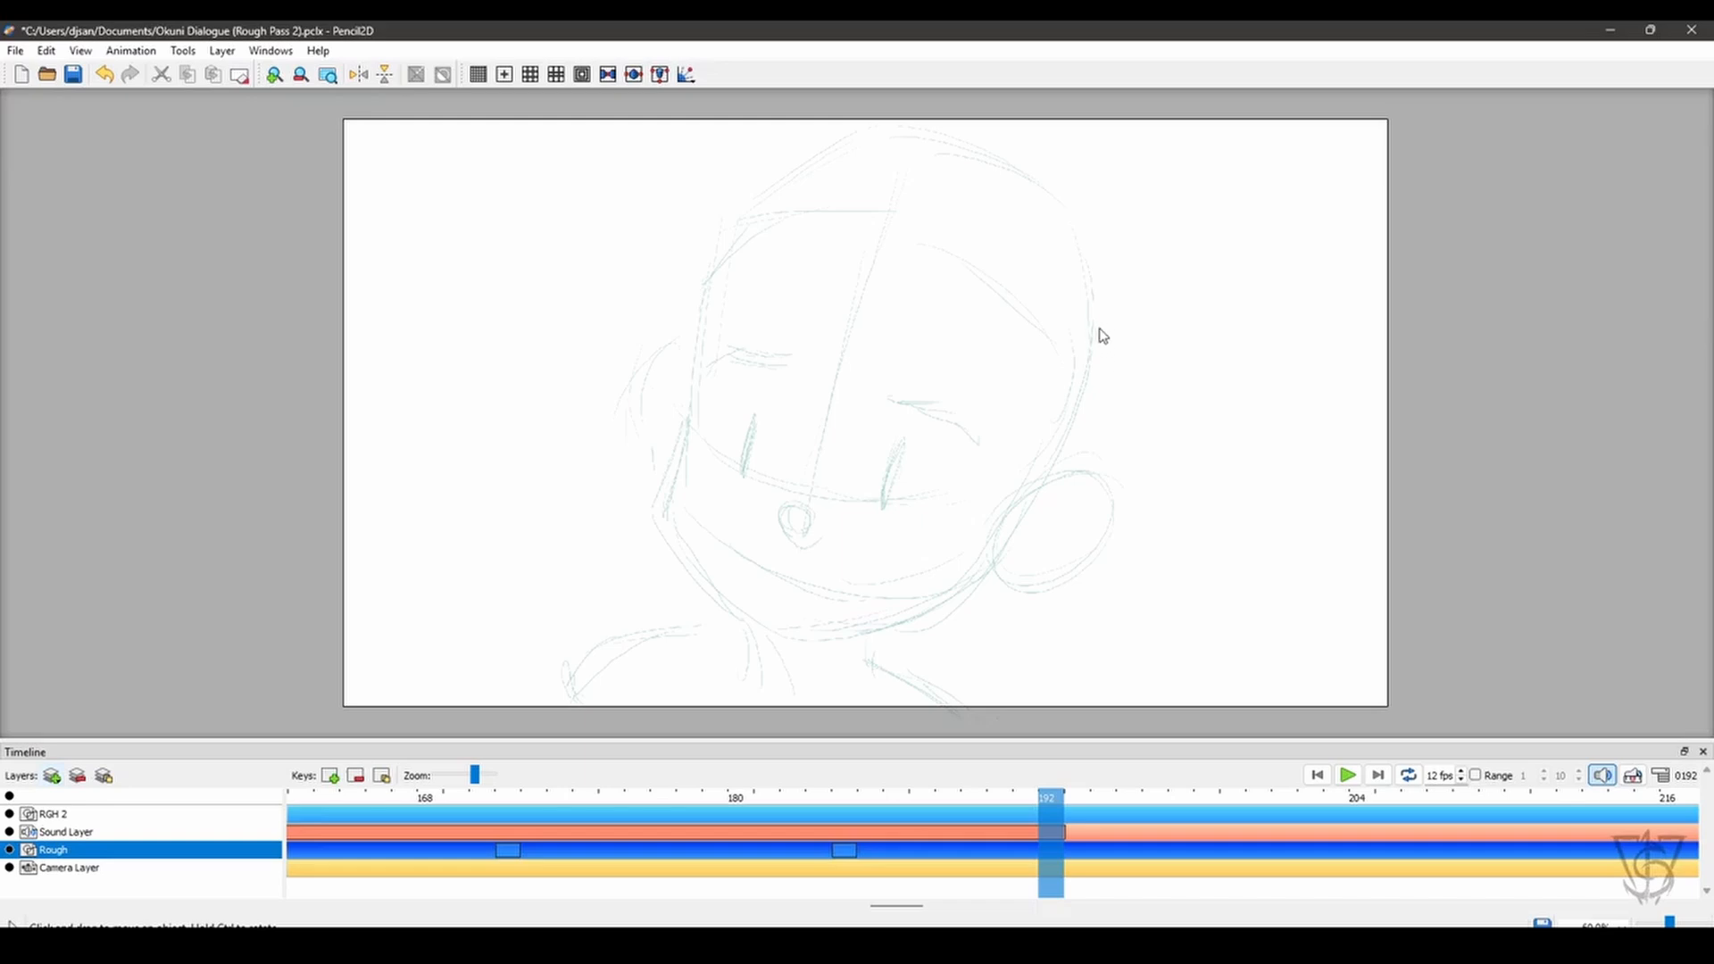
pyautogui.hotkey('ctrl', '4')
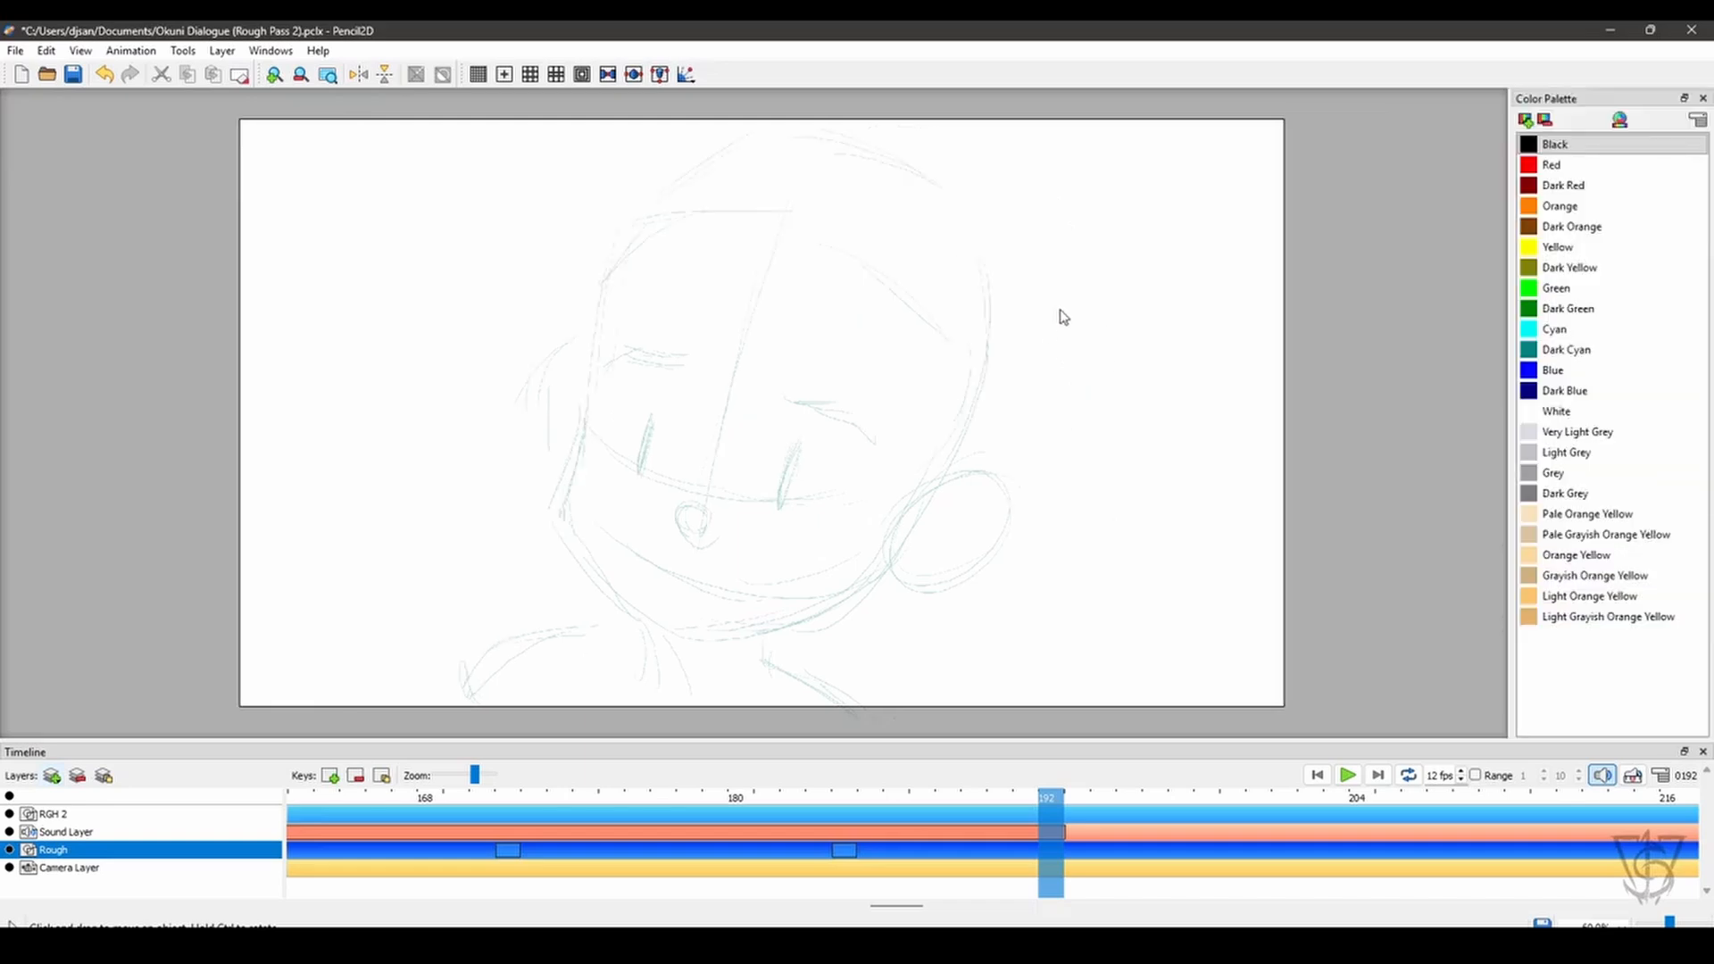
pyautogui.click(1527, 147)
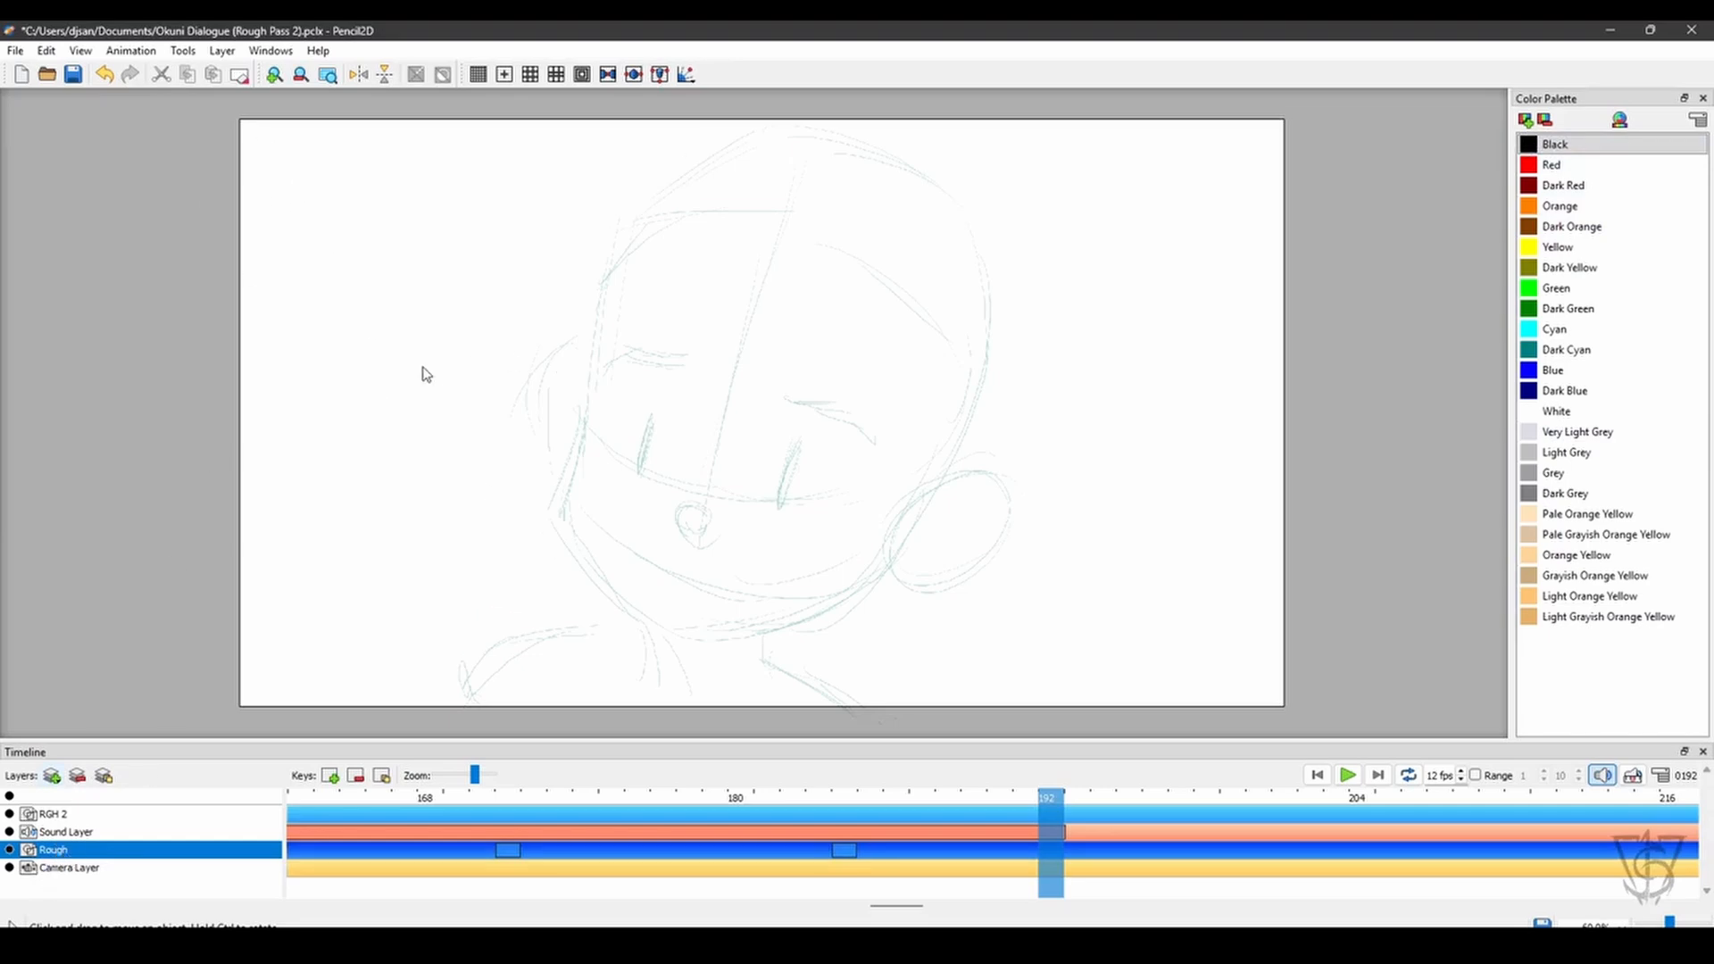
pyautogui.click(234, 53)
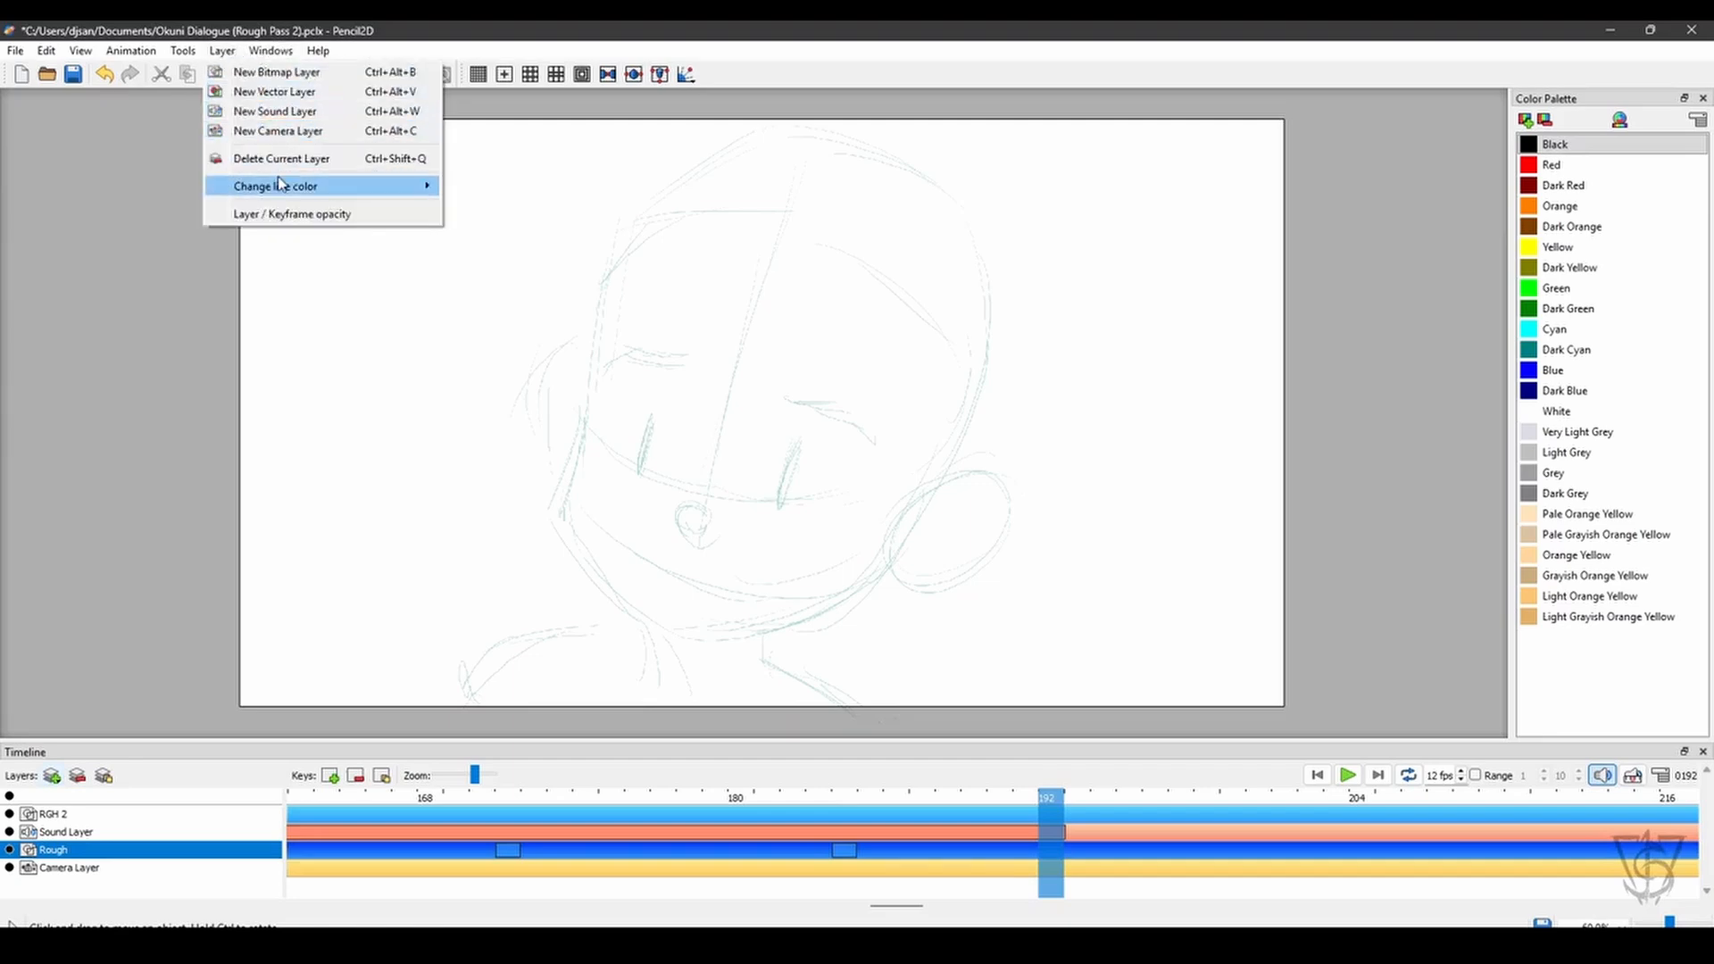
pyautogui.moveTo(282, 193)
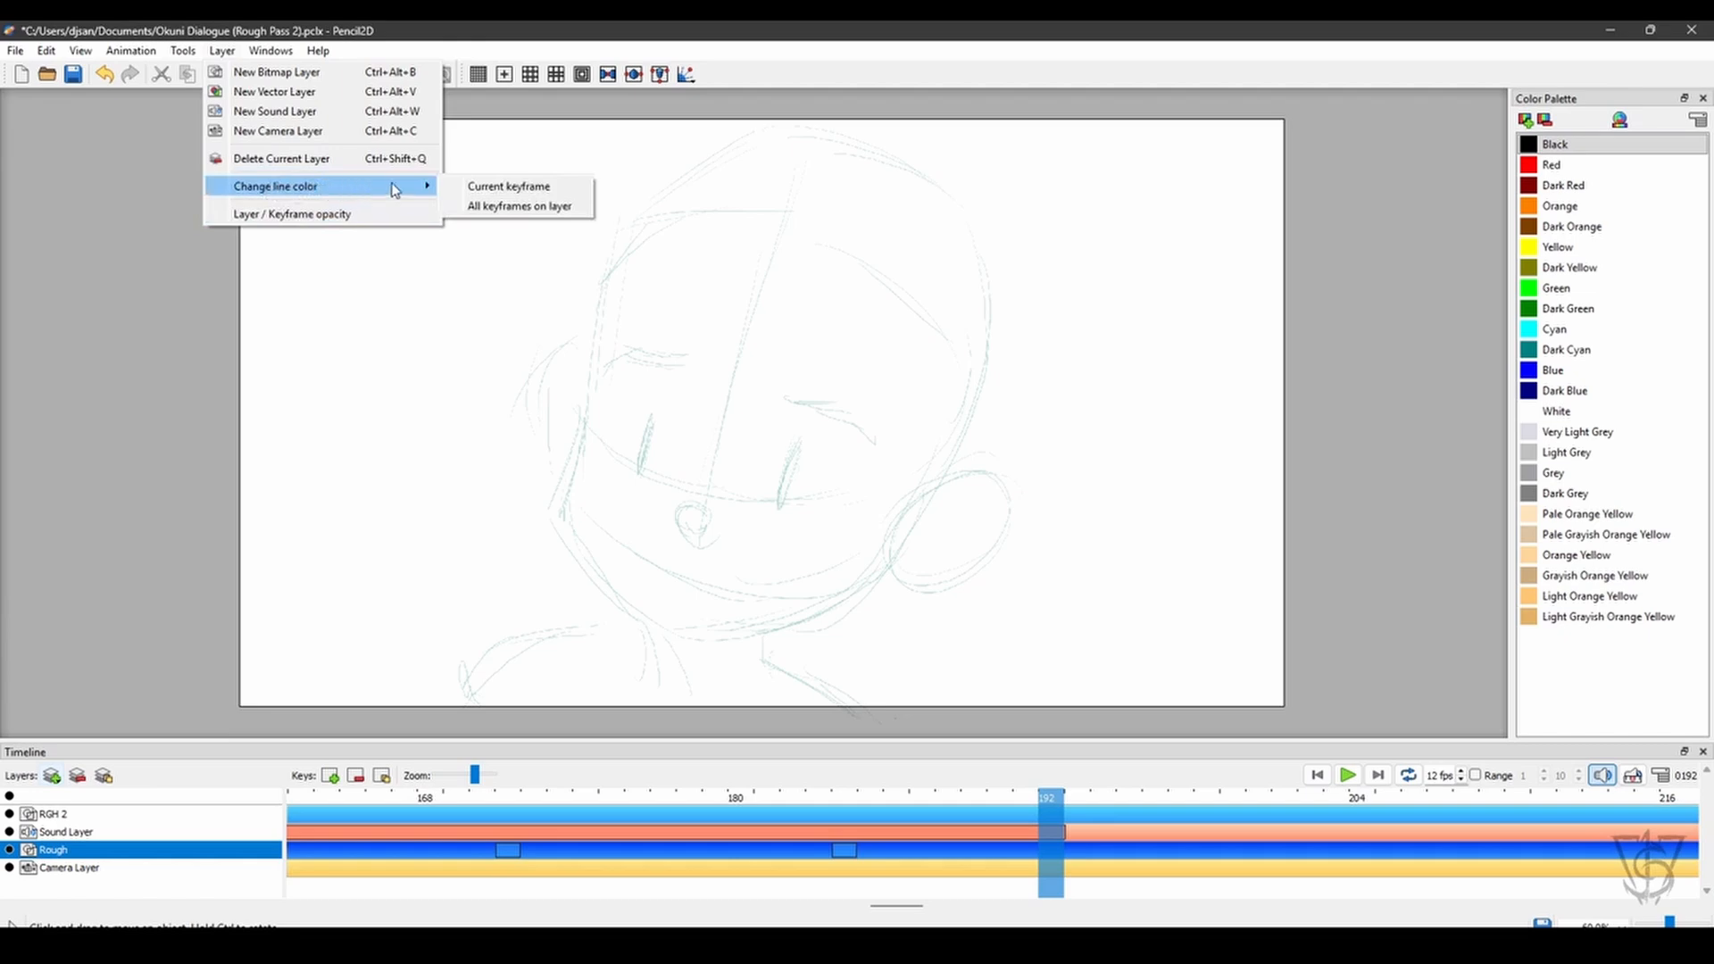
pyautogui.click(510, 207)
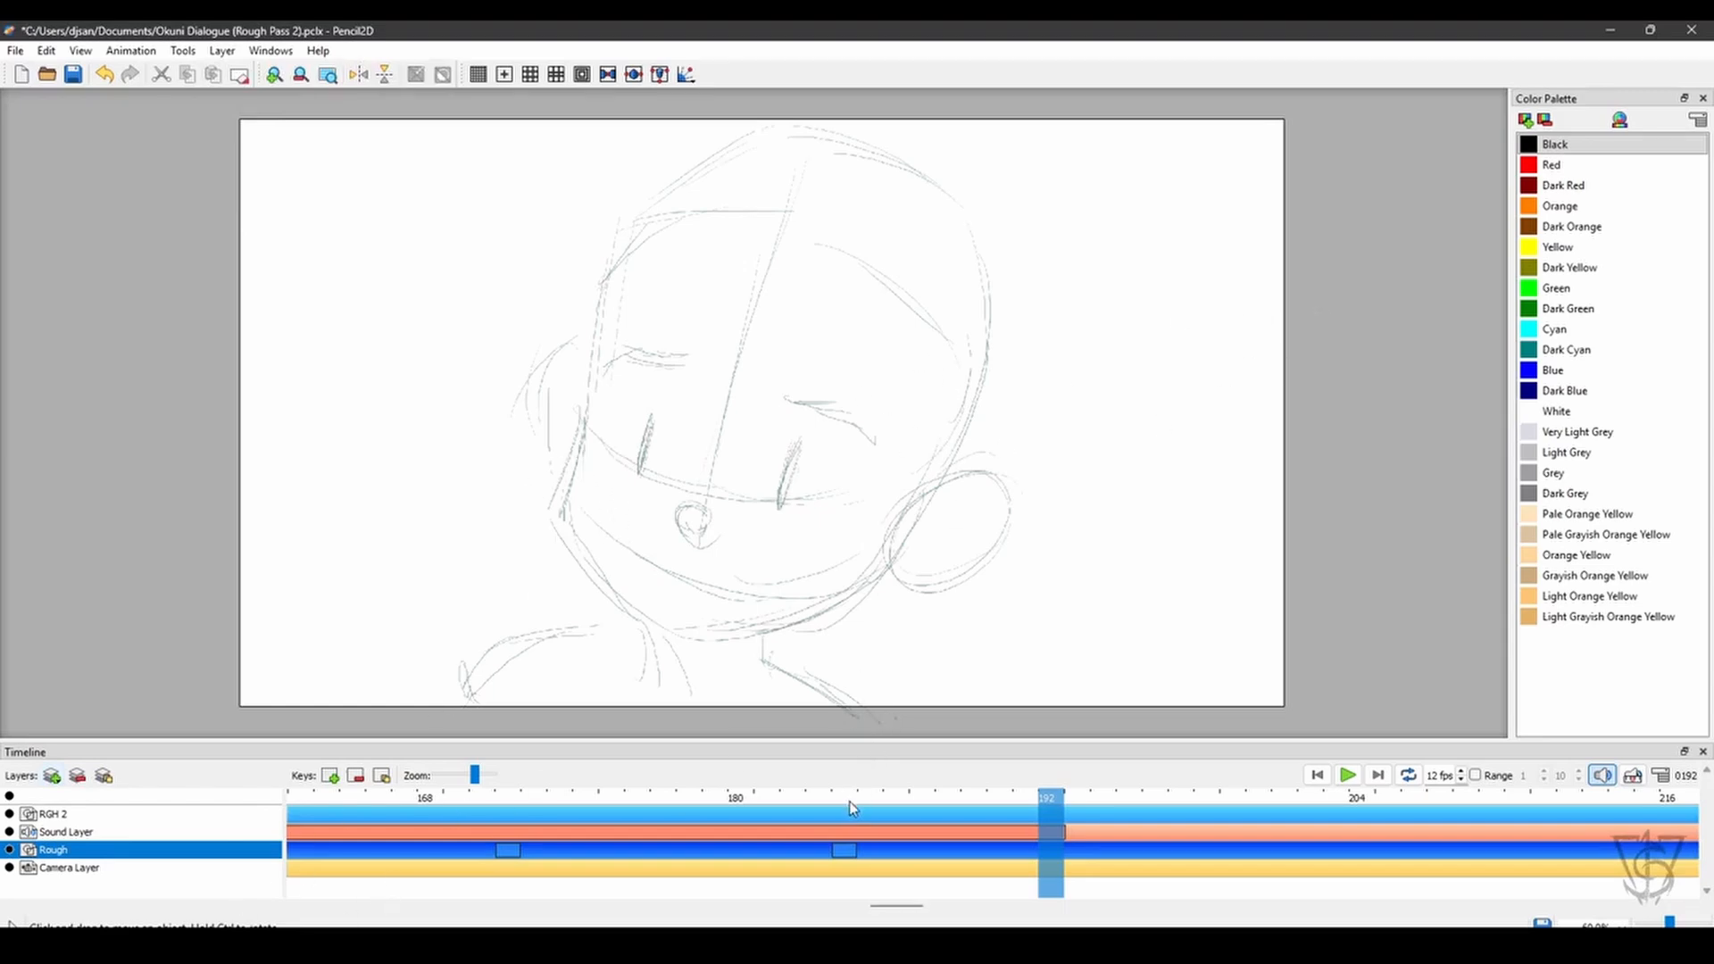
# - Hide the RGH 2 layer at frame 1 and set the whole Rough layer's opacity to 100%
pyautogui.click(1318, 775)
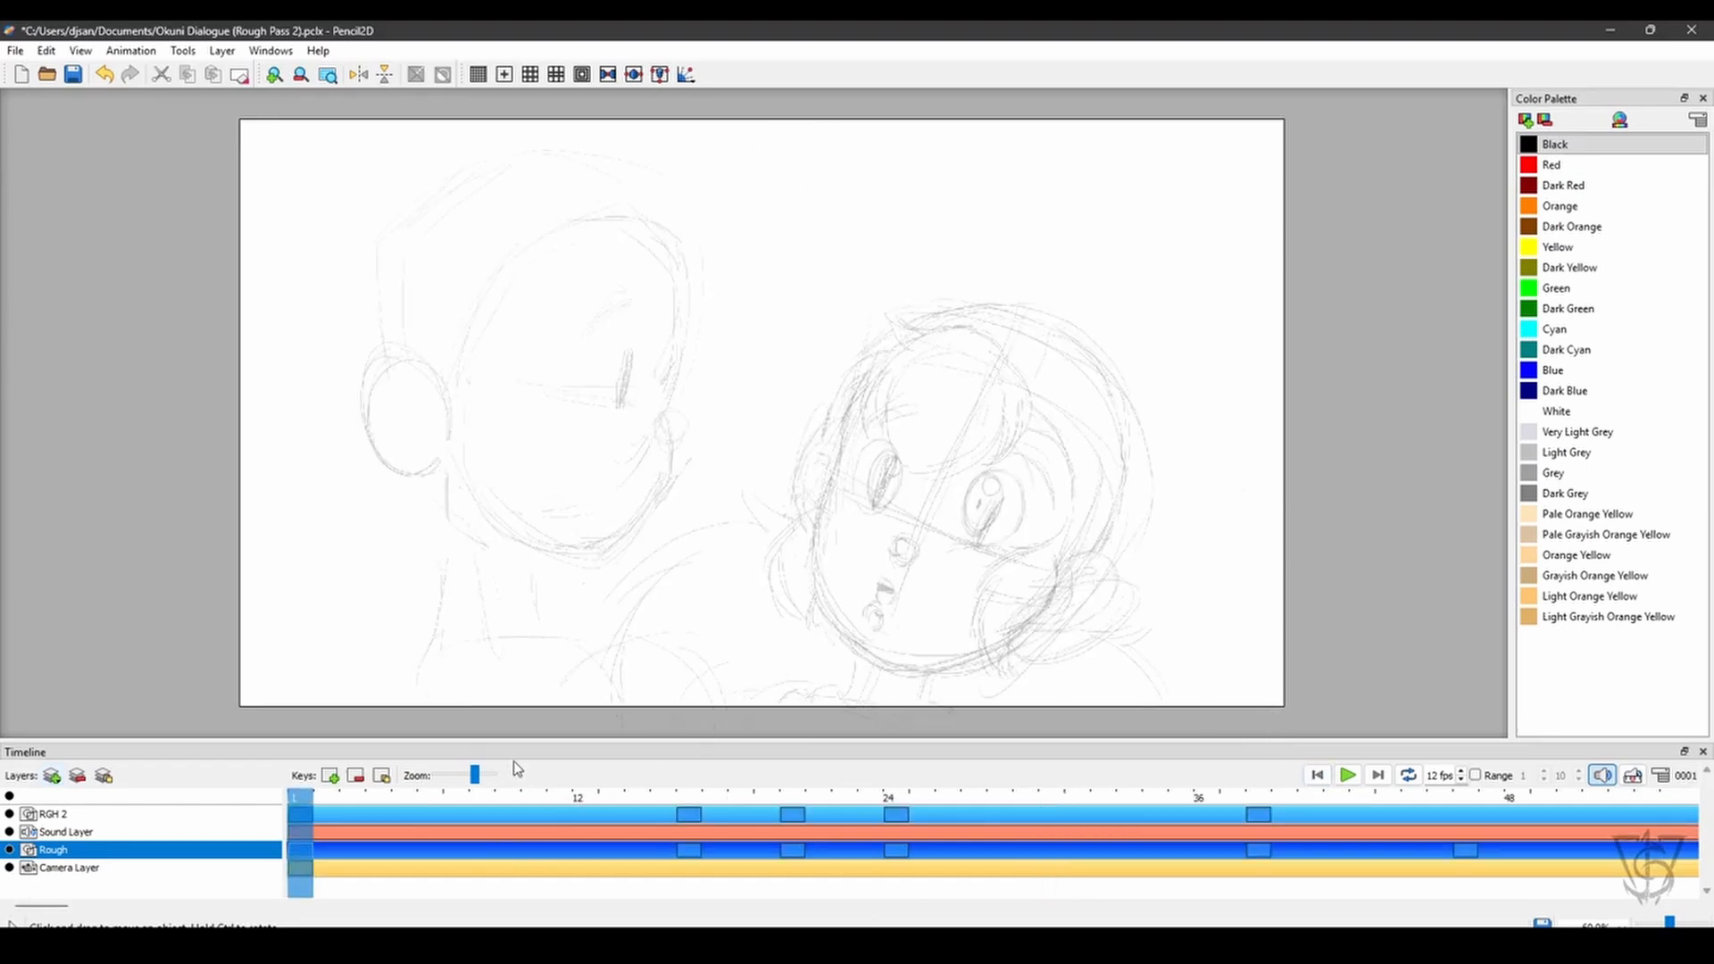
pyautogui.click(10, 814)
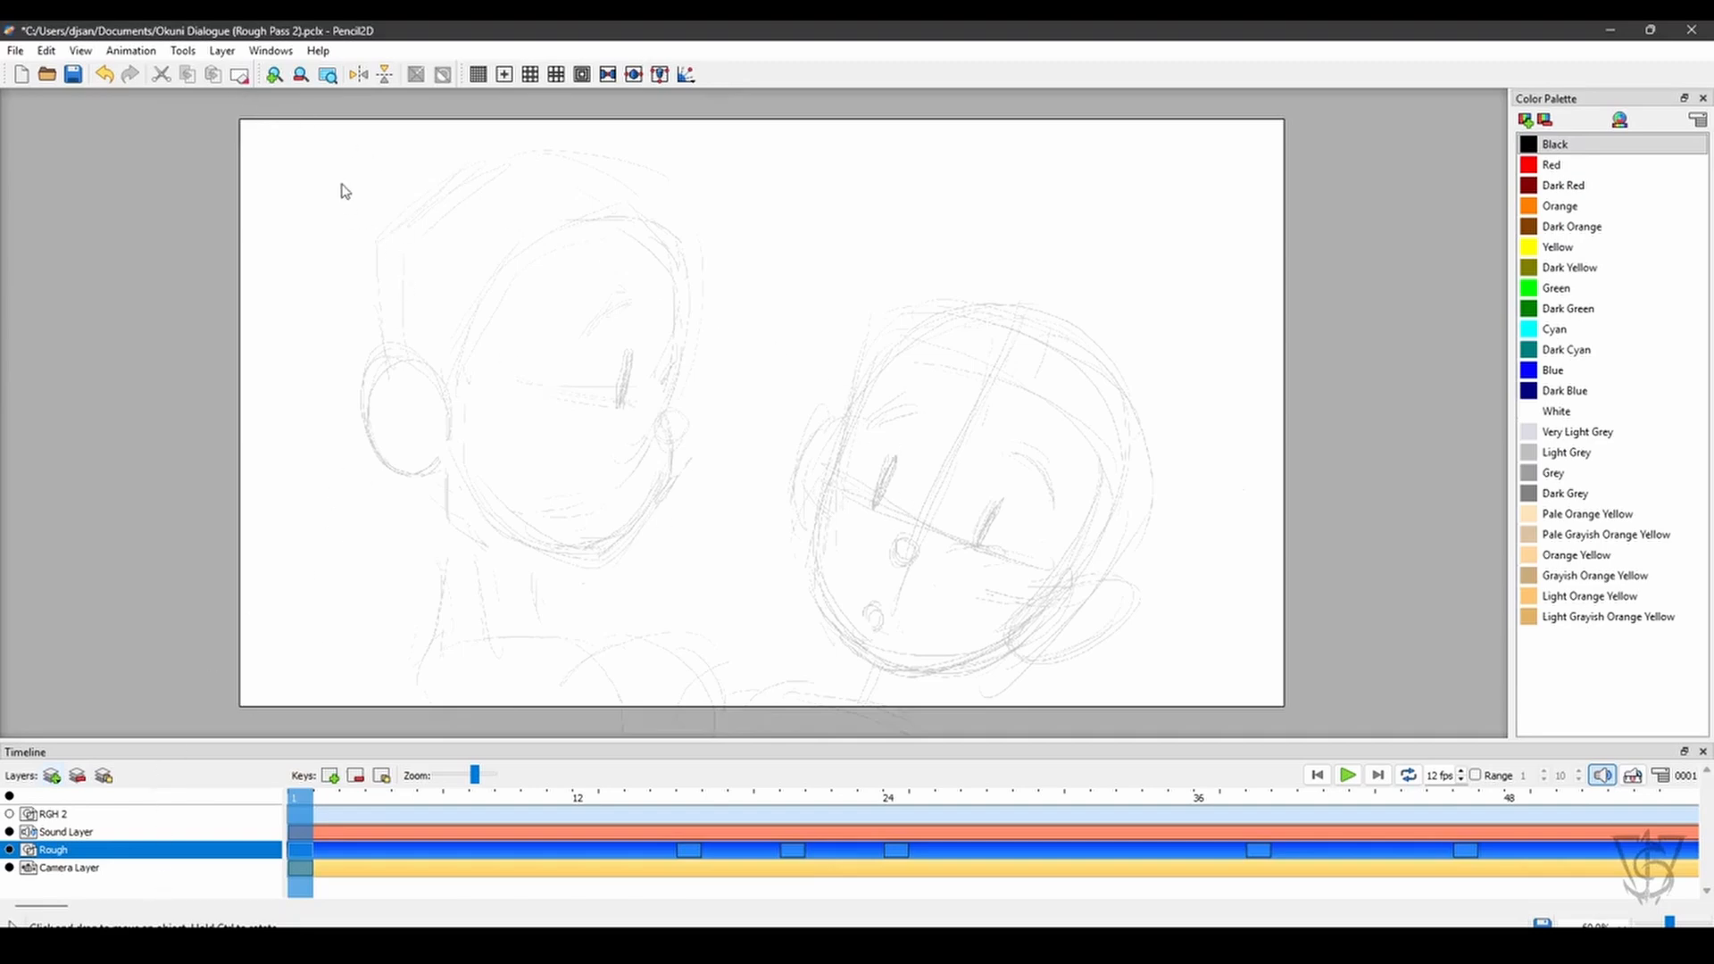
pyautogui.click(222, 52)
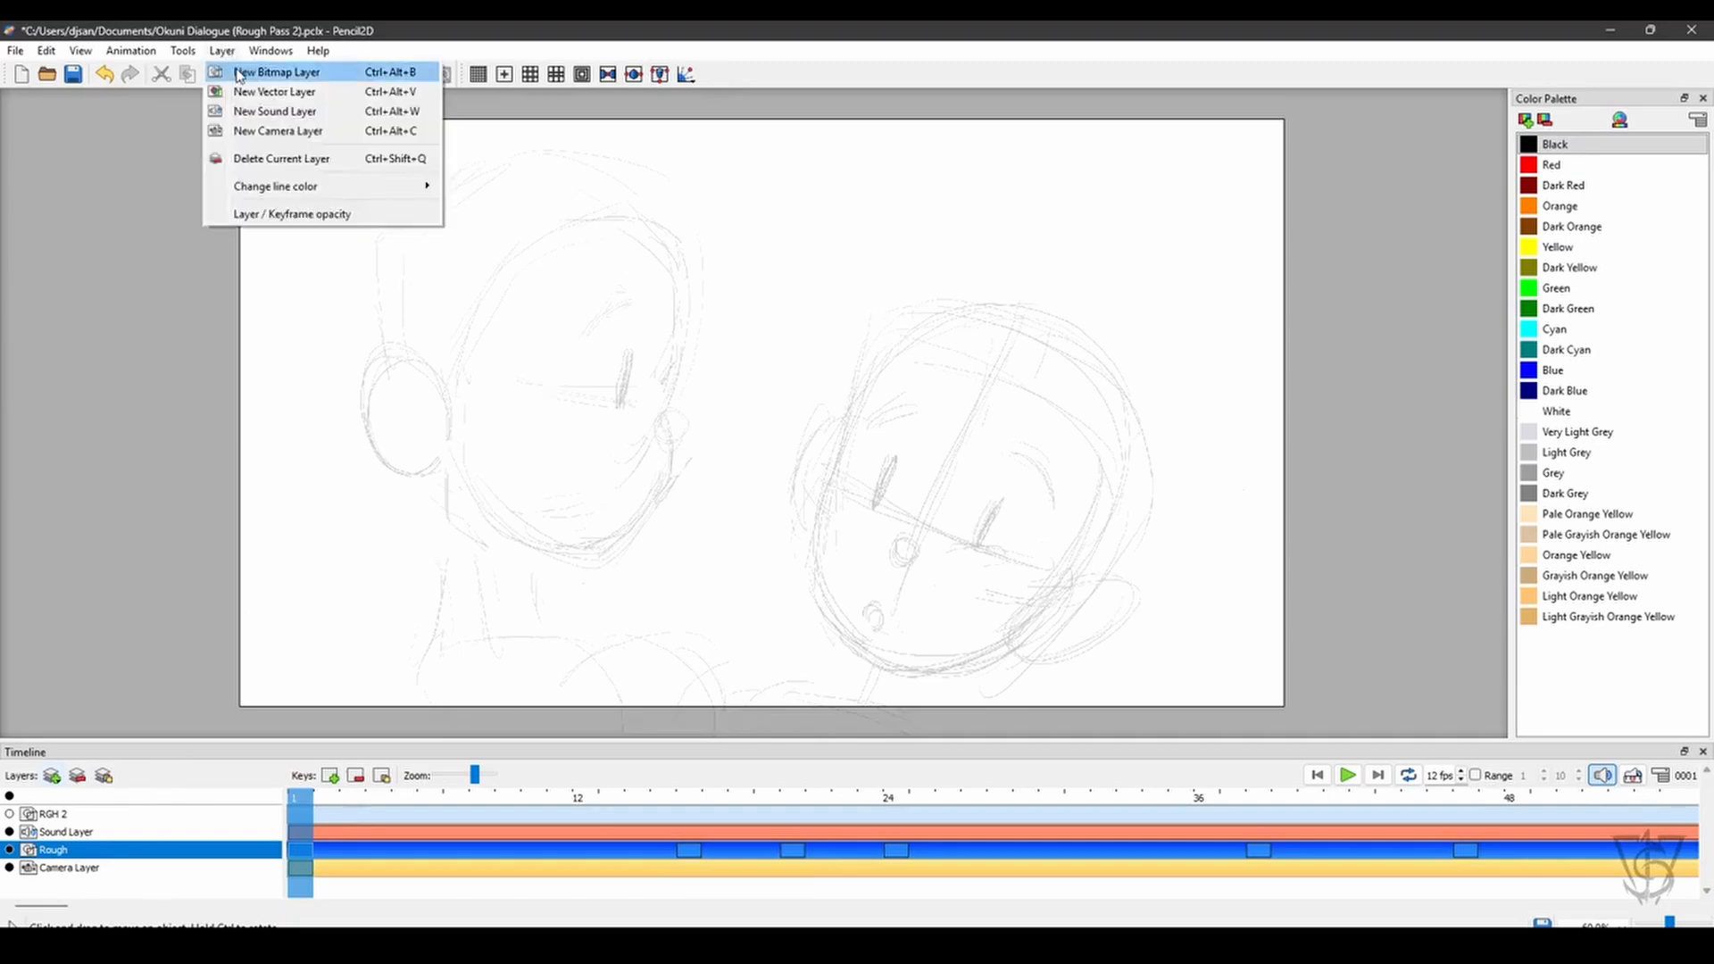
pyautogui.click(299, 215)
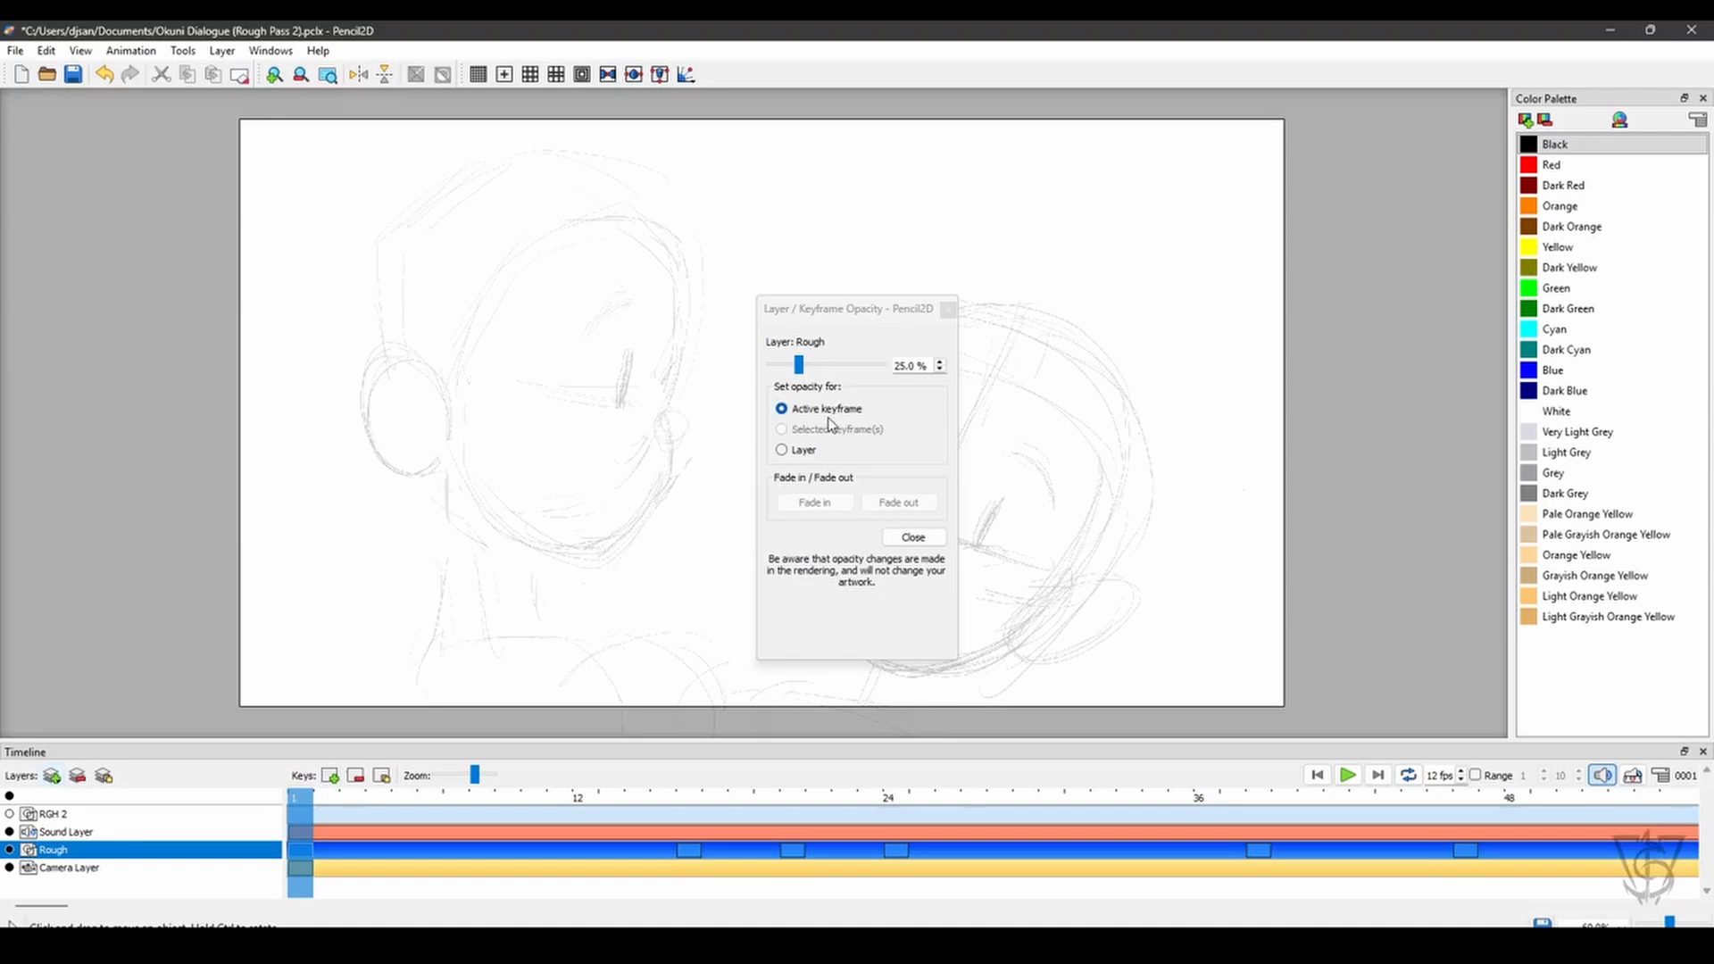
pyautogui.click(808, 449)
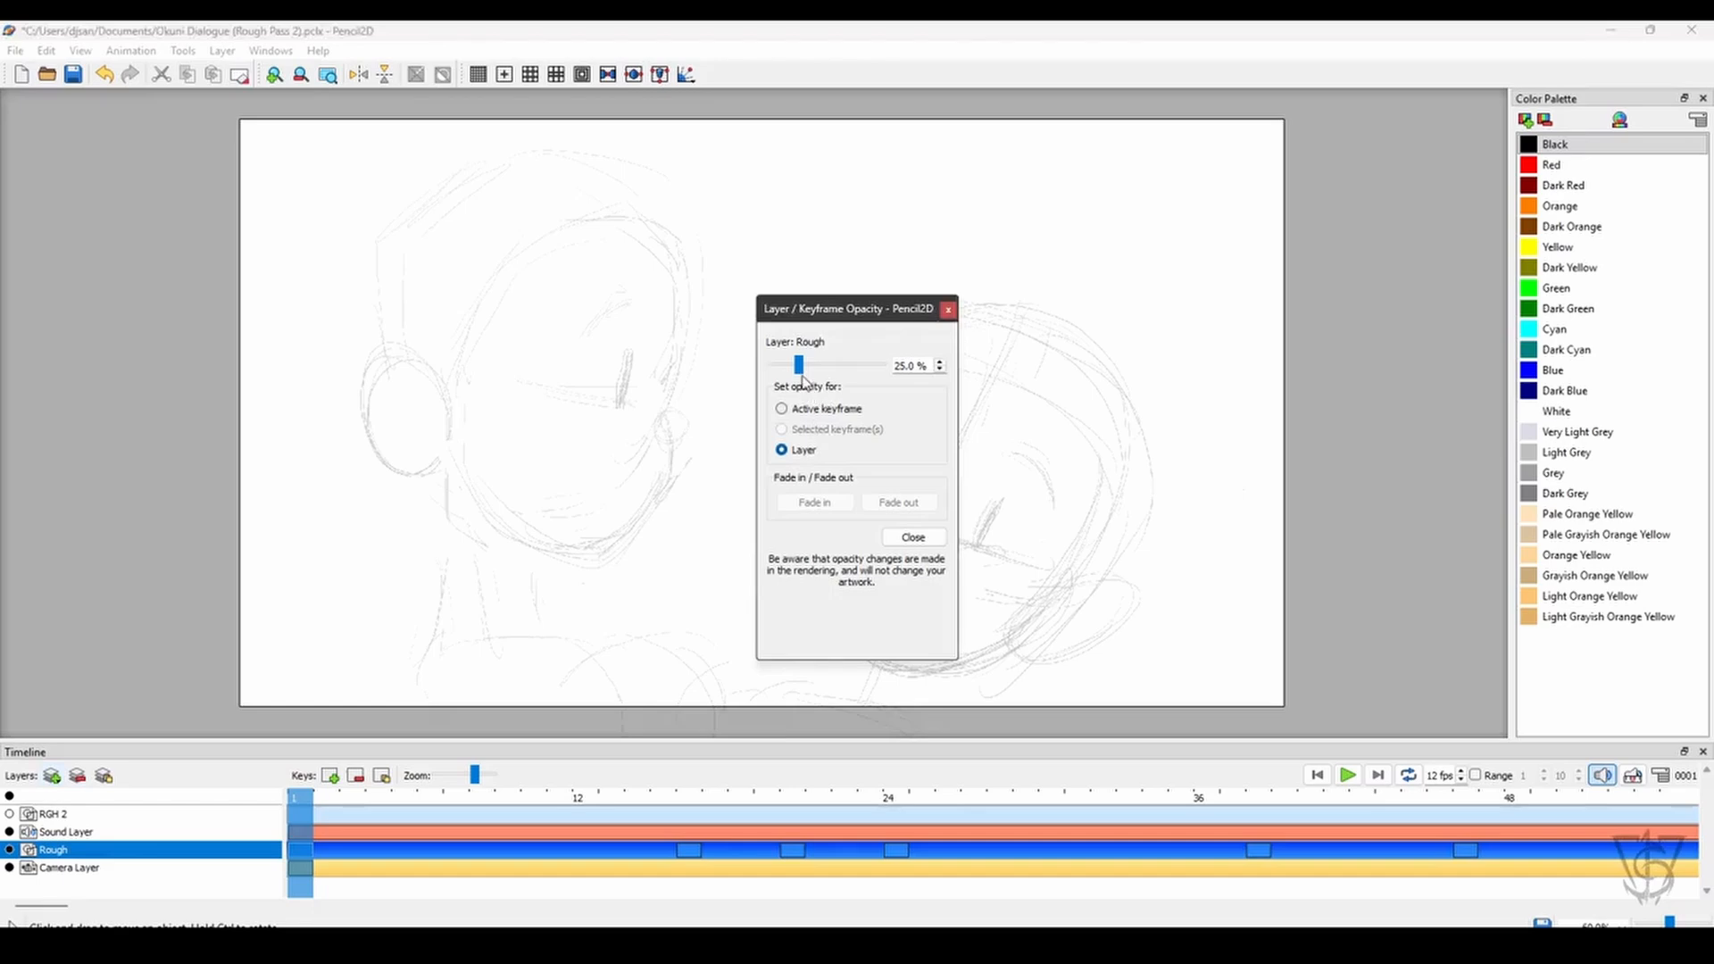
pyautogui.moveTo(798, 366); pyautogui.dragTo(879, 366)
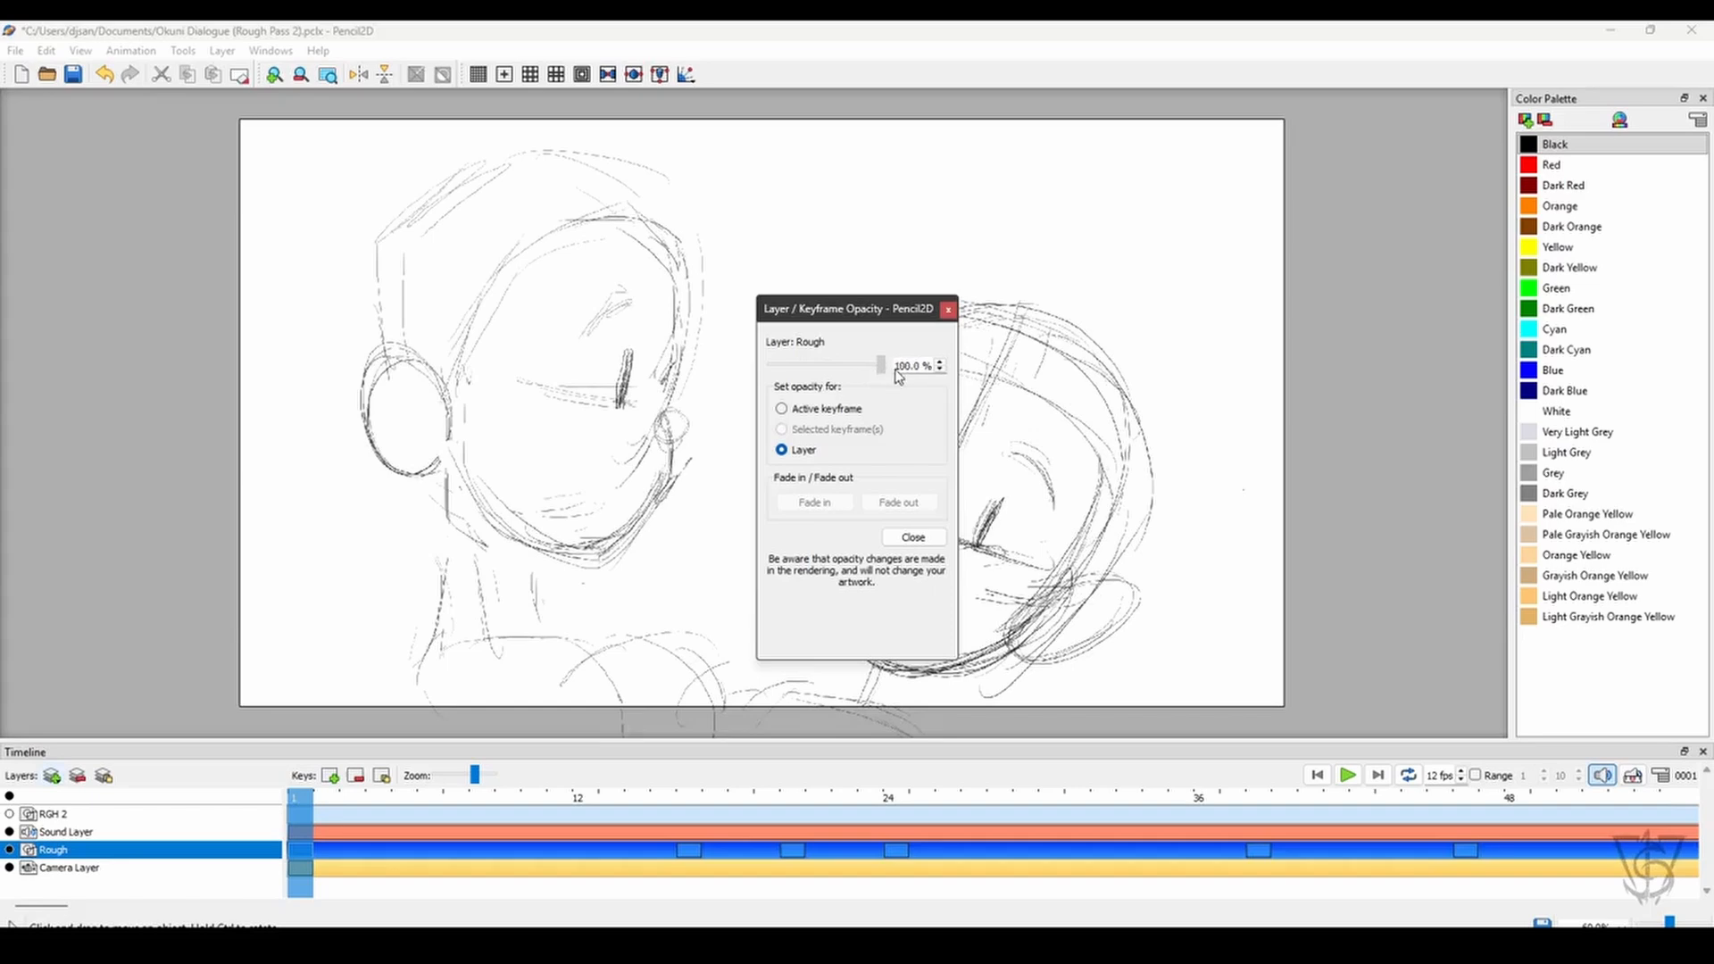
pyautogui.click(925, 542)
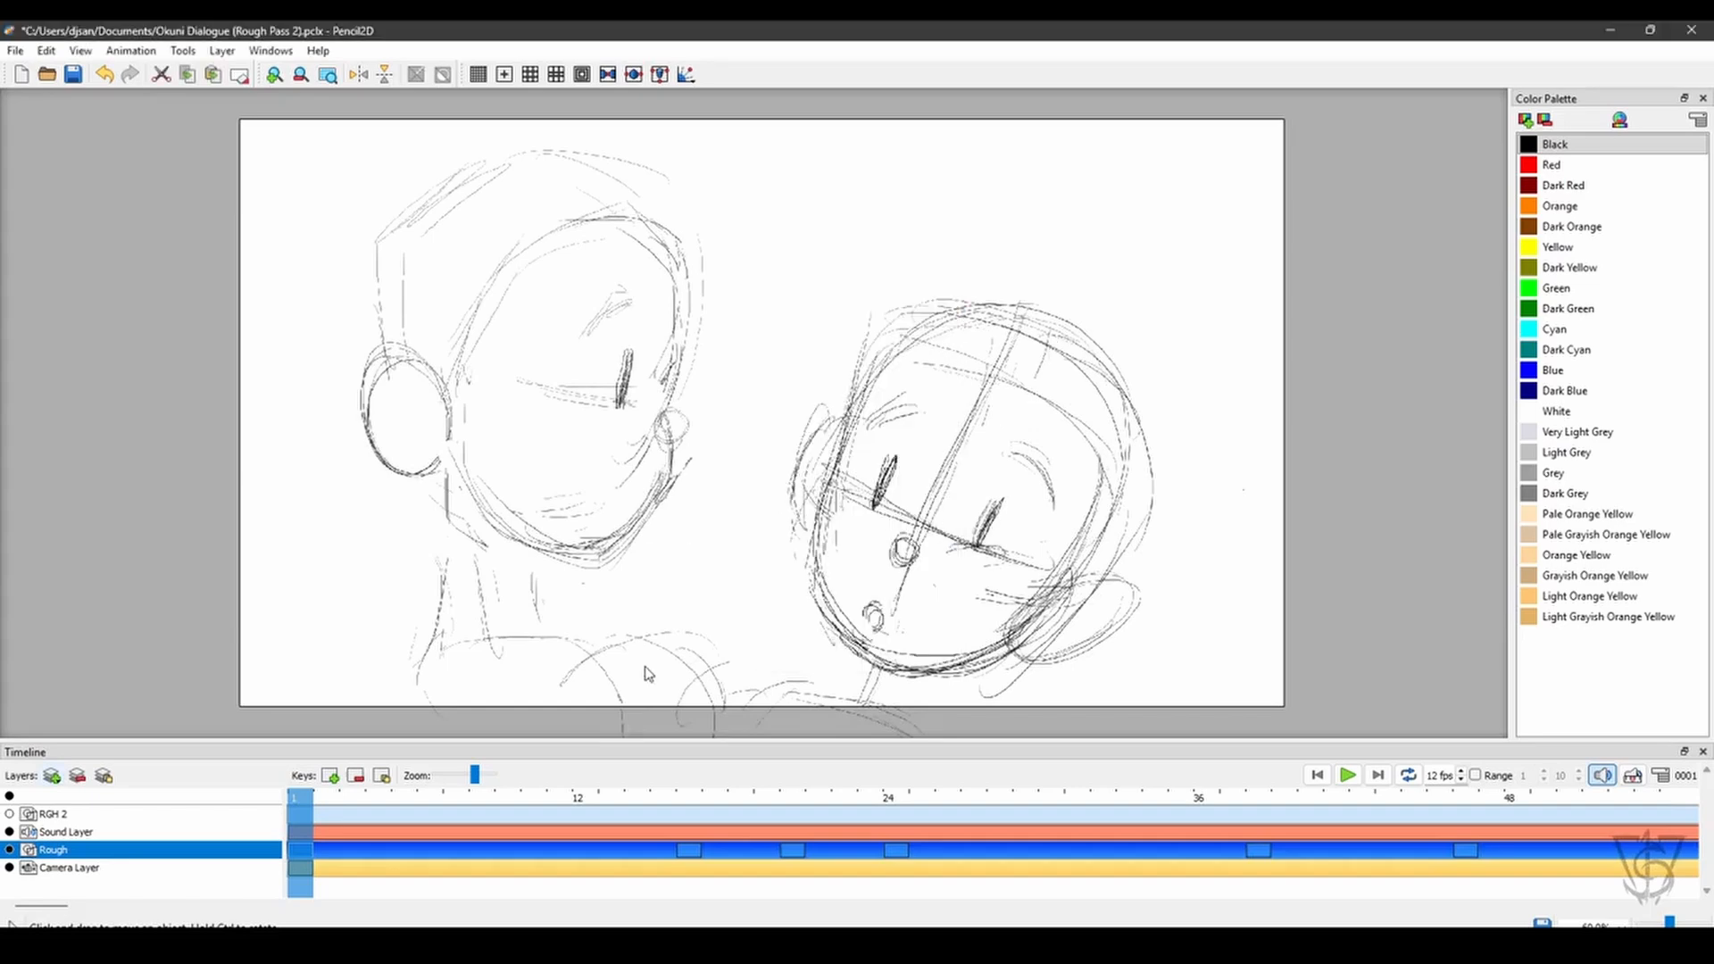
# - Recolor the lines of all keyframes on the Rough layer to Dark Cyan
pyautogui.moveTo(303, 808)
pyautogui.mouseDown()
pyautogui.moveTo(765, 786)
pyautogui.moveTo(901, 746)
pyautogui.moveTo(764, 757)
pyautogui.moveTo(1075, 768)
pyautogui.moveTo(299, 808)
pyautogui.moveTo(741, 775)
pyautogui.moveTo(1171, 709)
pyautogui.moveTo(968, 785)
pyautogui.moveTo(751, 807)
pyautogui.moveTo(892, 799)
pyautogui.moveTo(300, 808)
pyautogui.mouseUp()
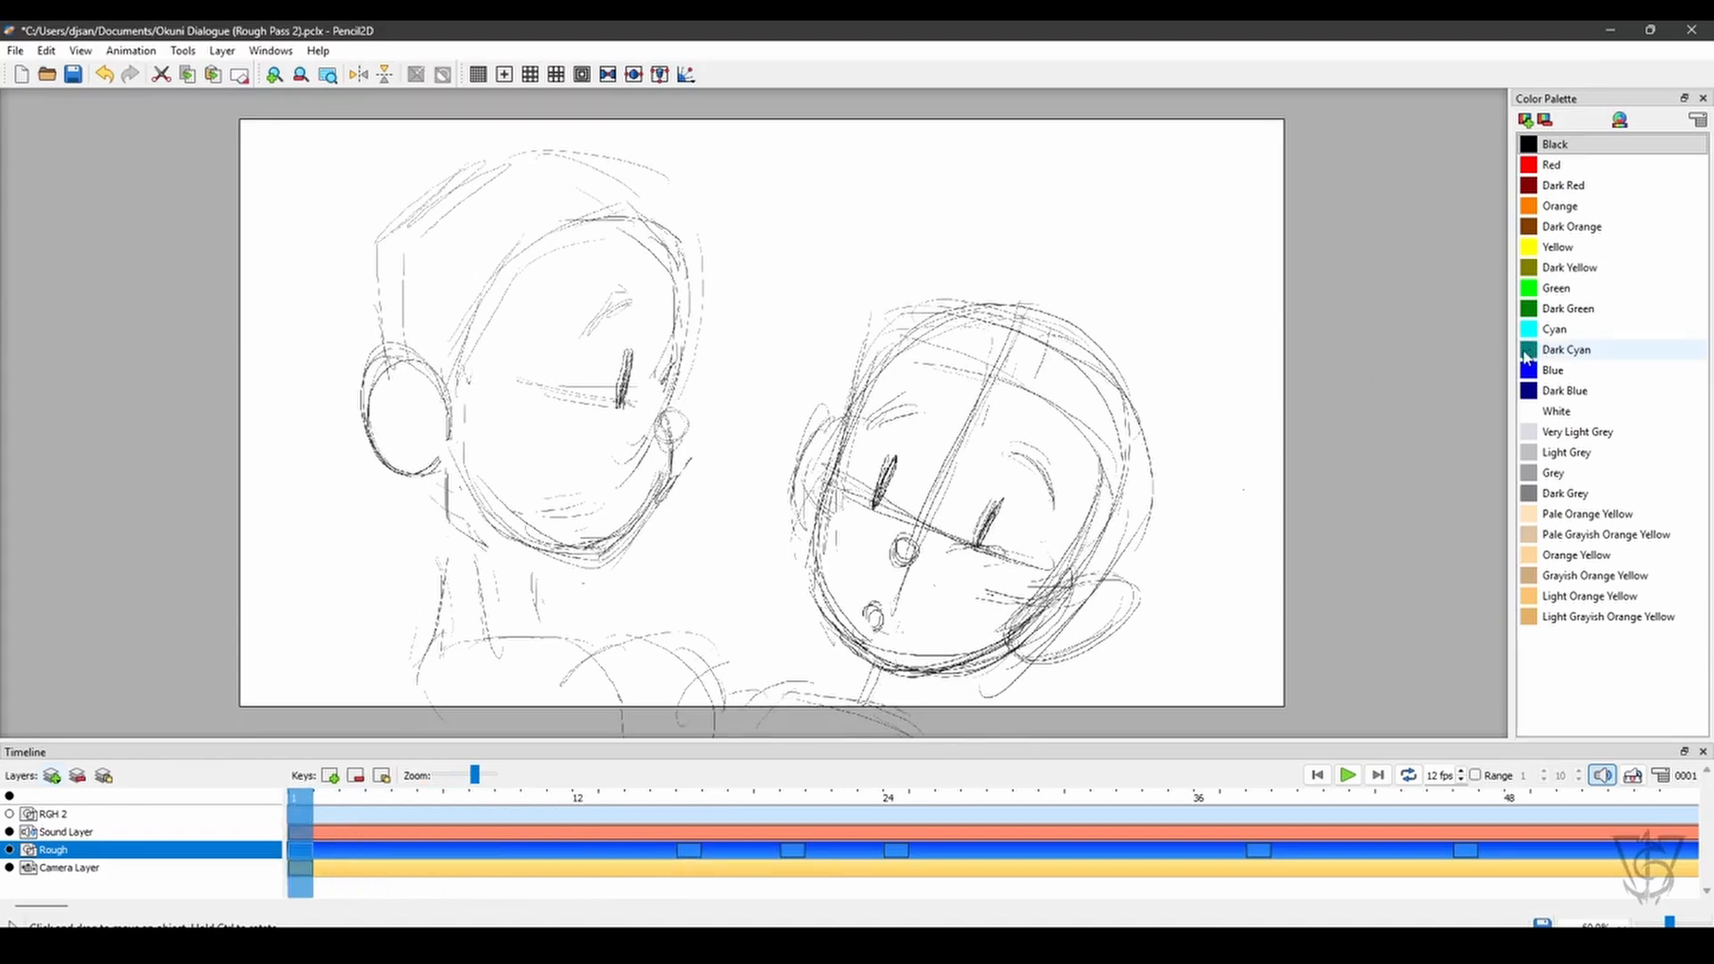
pyautogui.click(1528, 353)
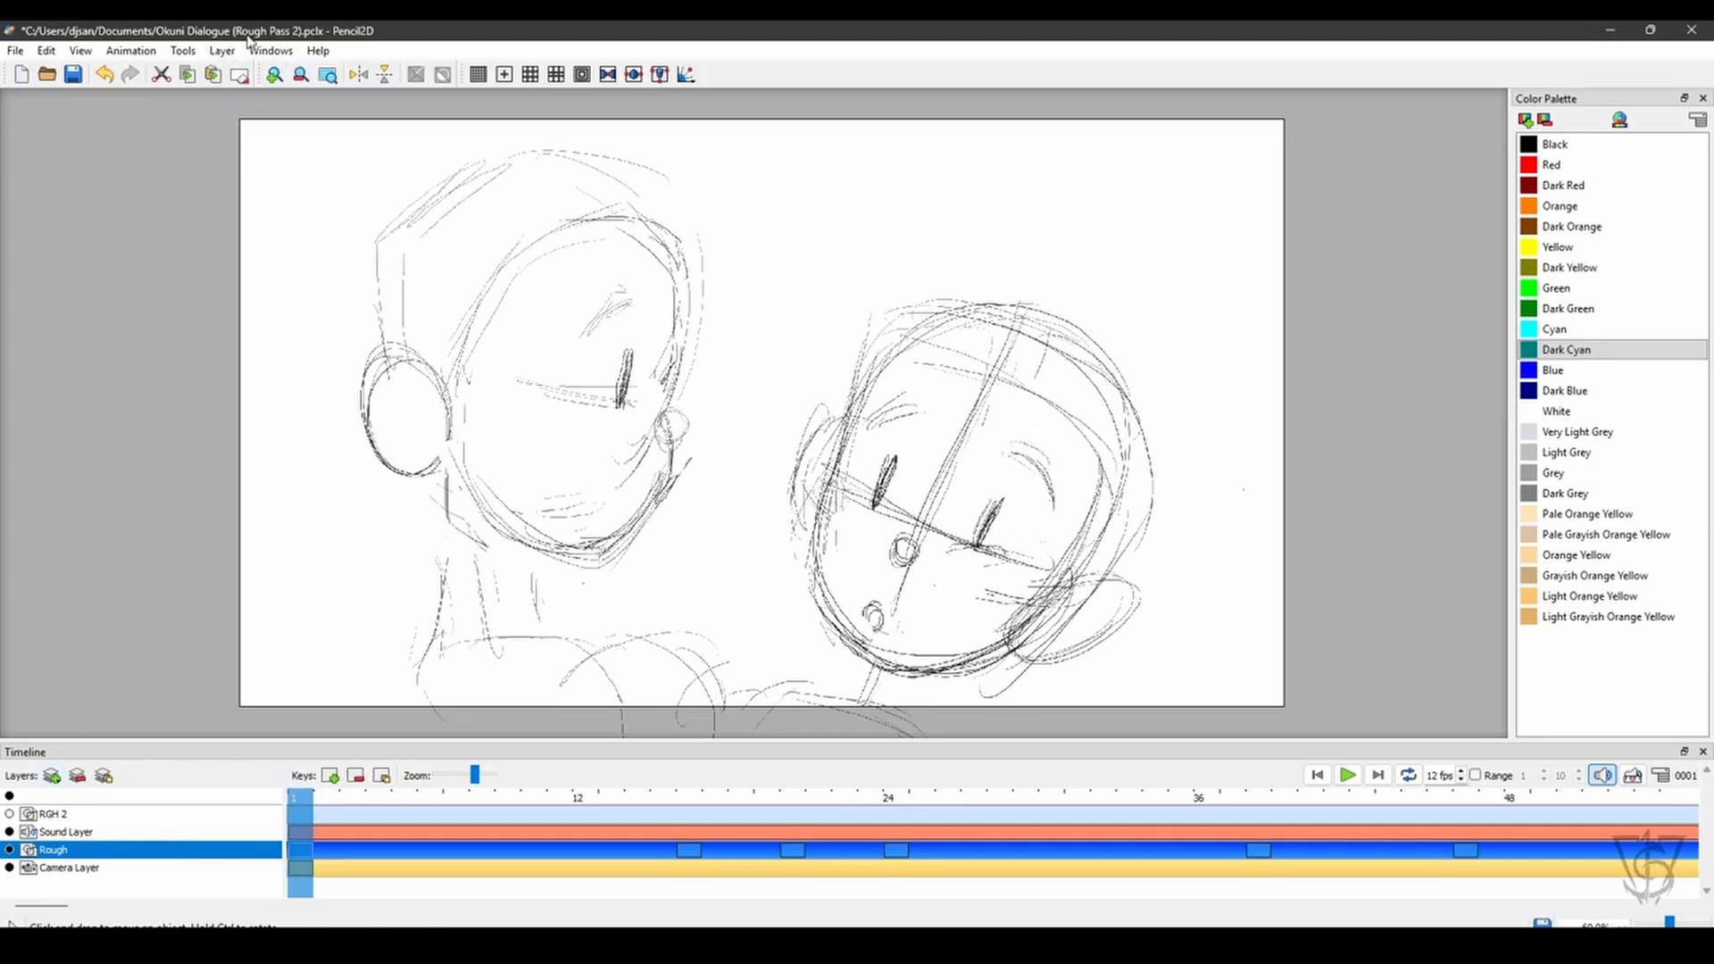
pyautogui.click(222, 50)
pyautogui.moveTo(337, 194)
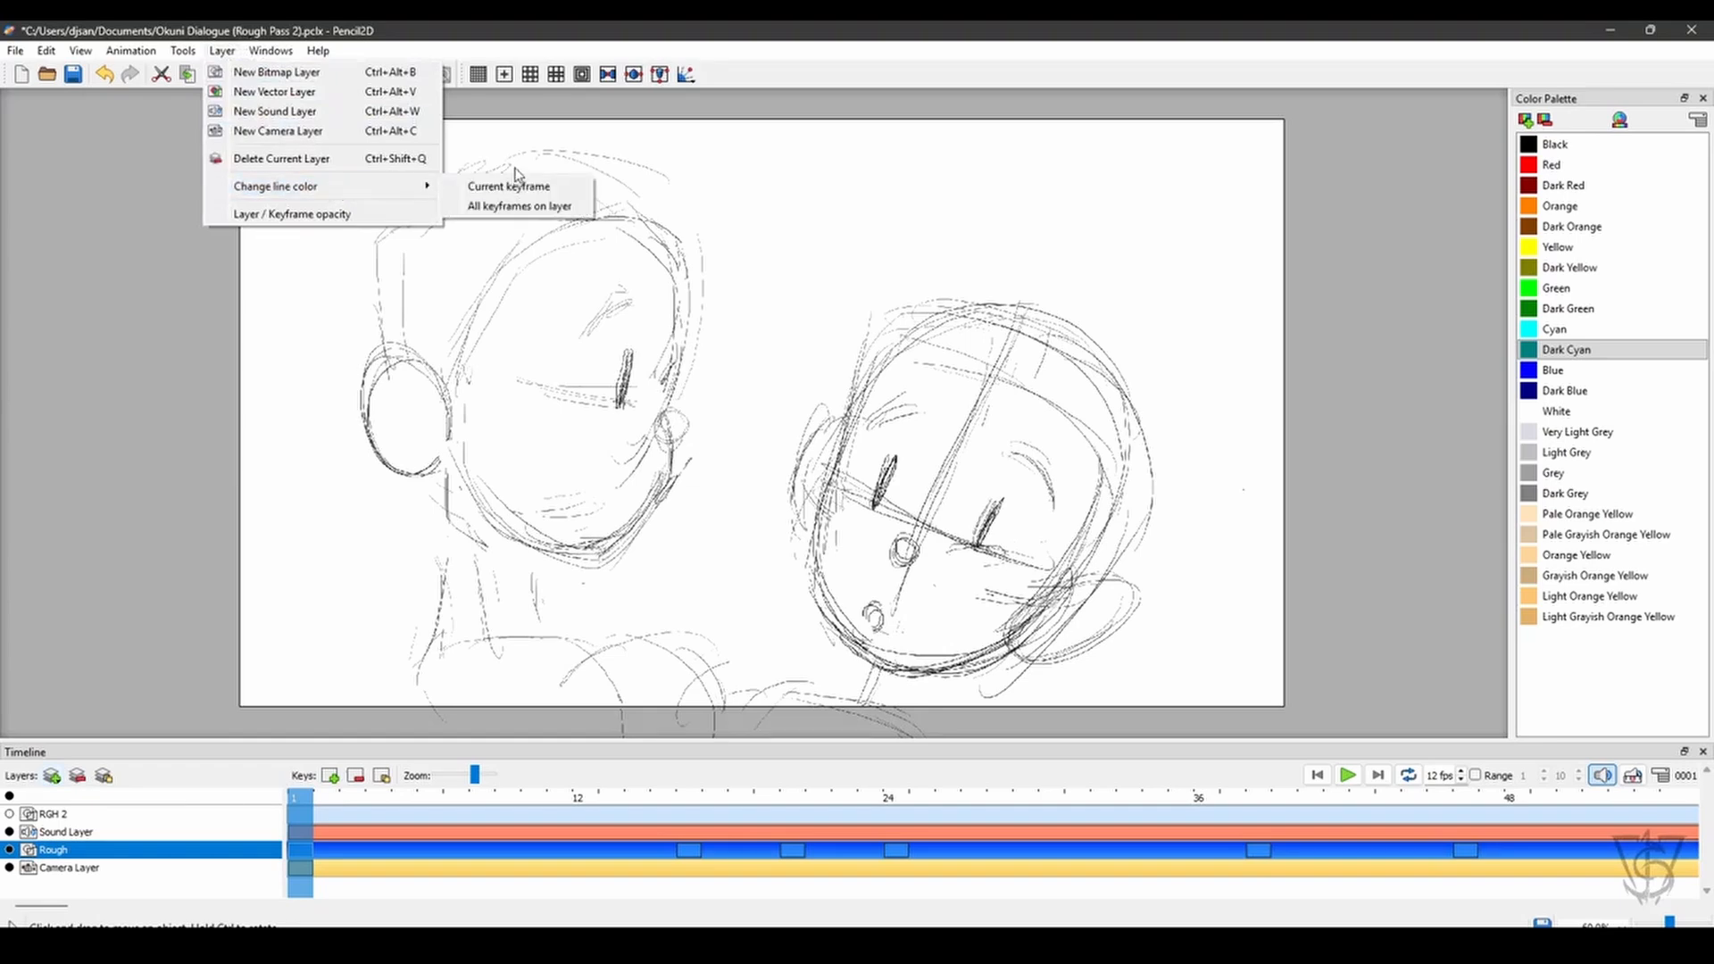
pyautogui.moveTo(411, 192)
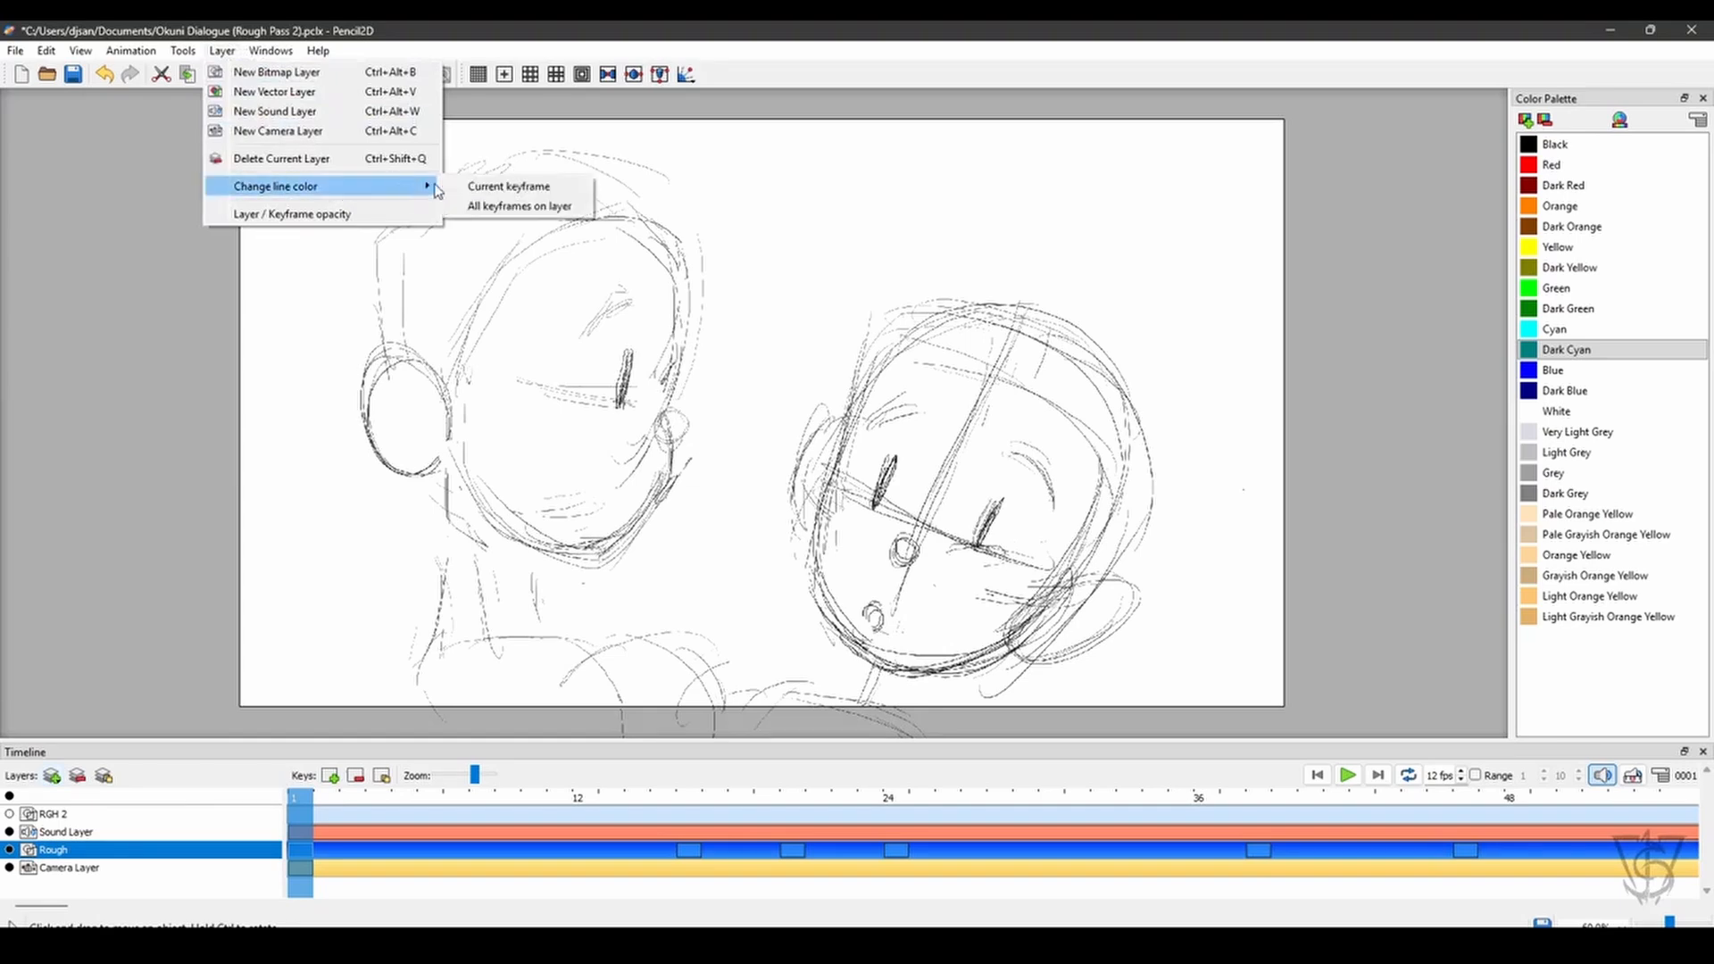
pyautogui.click(488, 208)
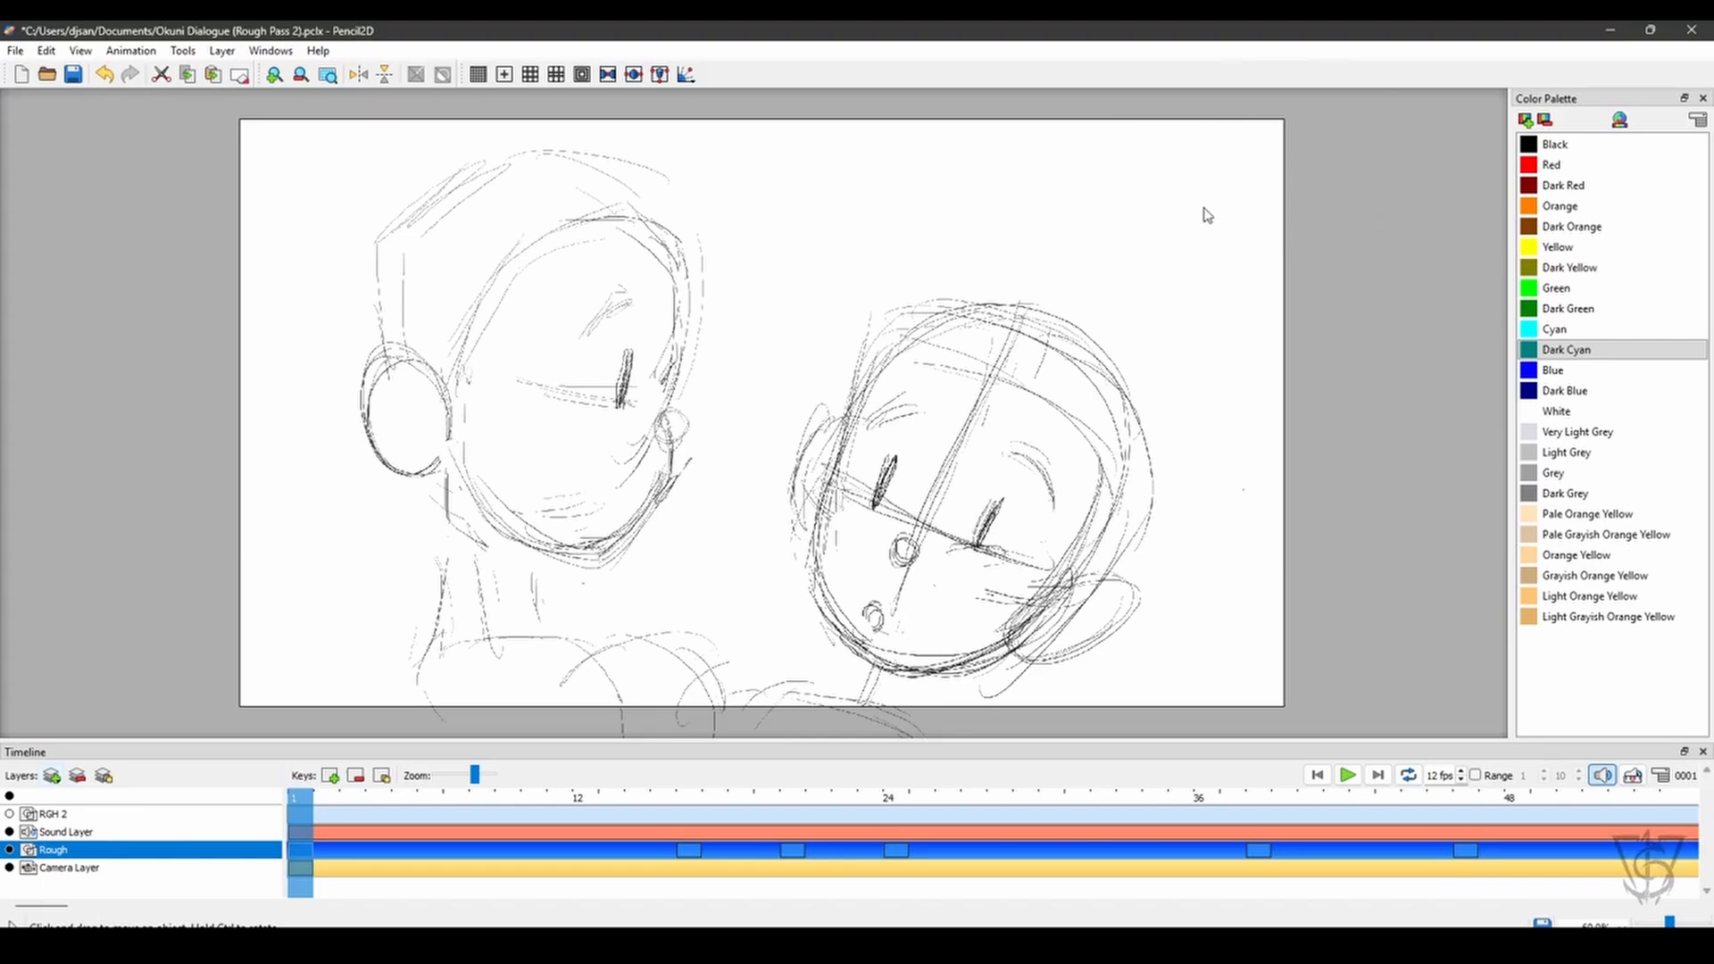
# - Set the opacity of the whole Rough layer to 25%
pyautogui.press('space')
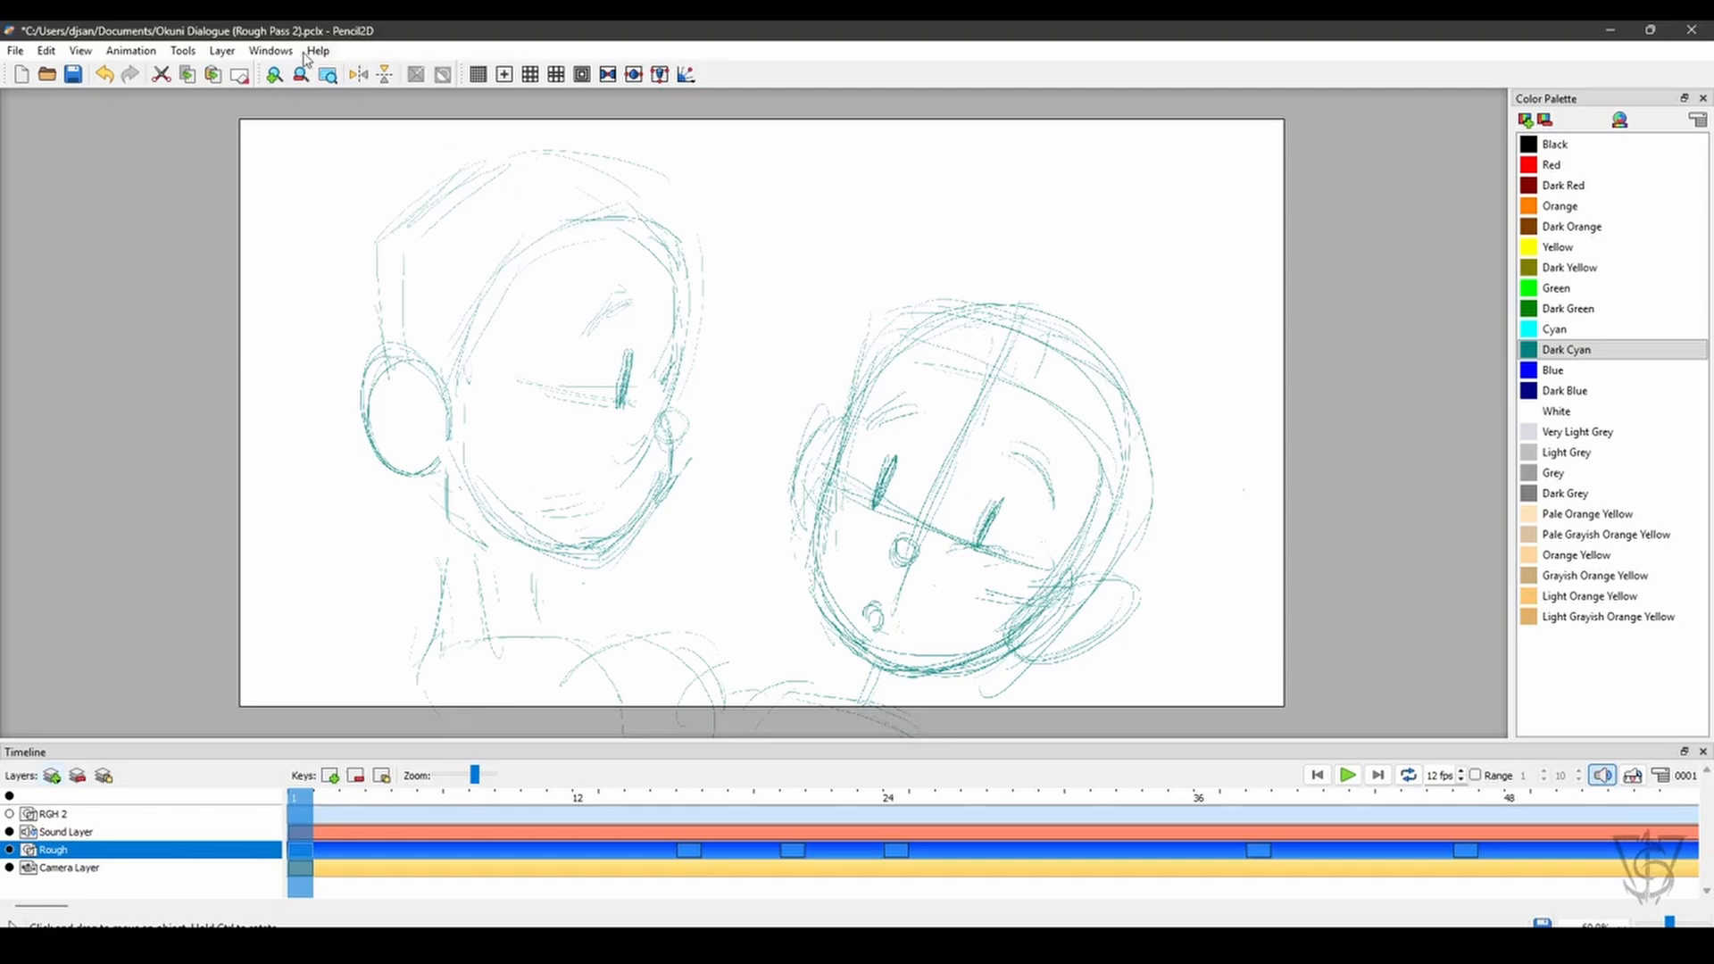
pyautogui.click(263, 53)
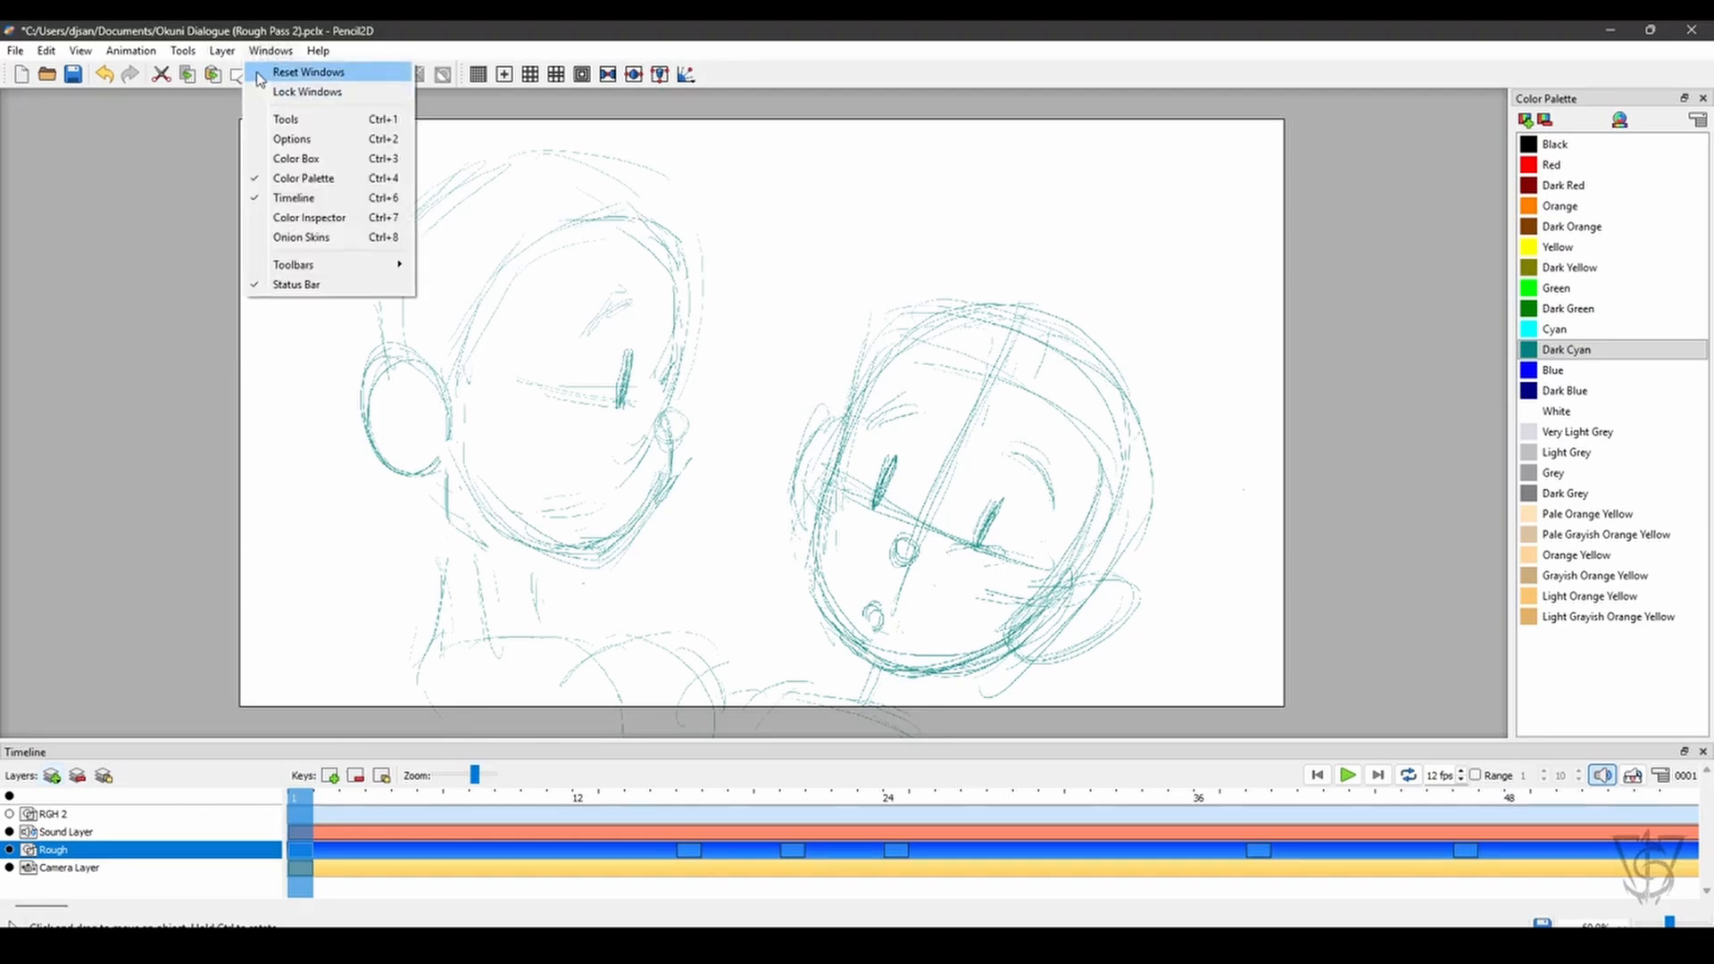
pyautogui.moveTo(223, 52)
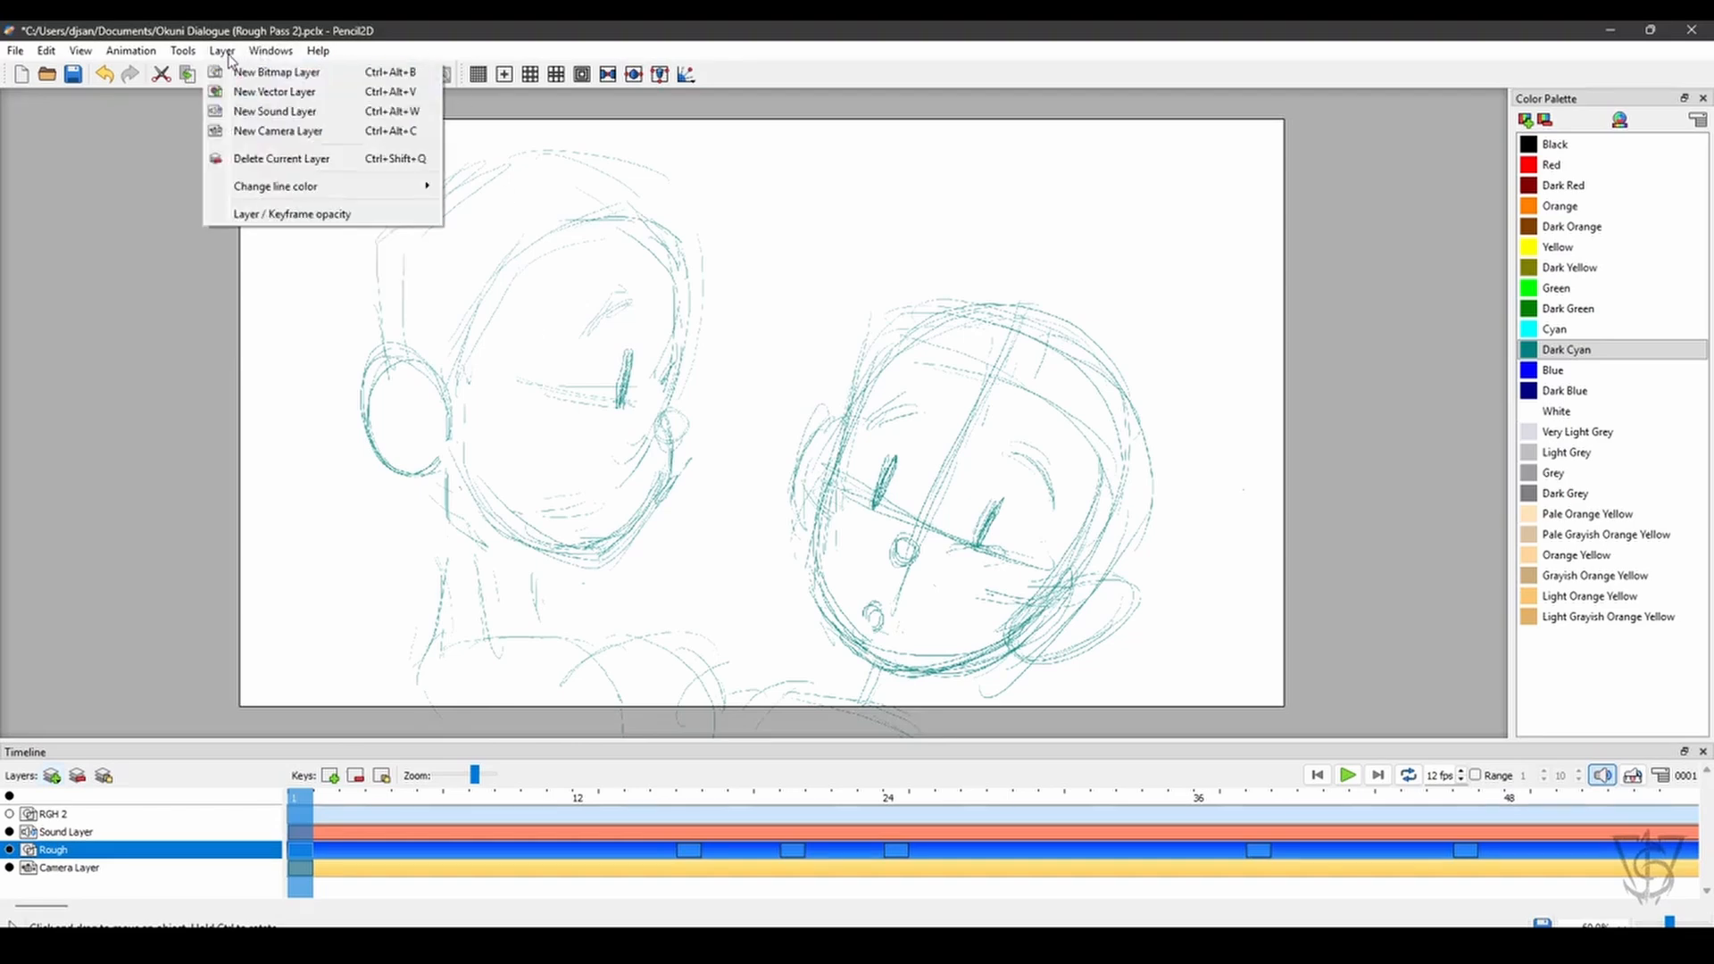
pyautogui.click(297, 215)
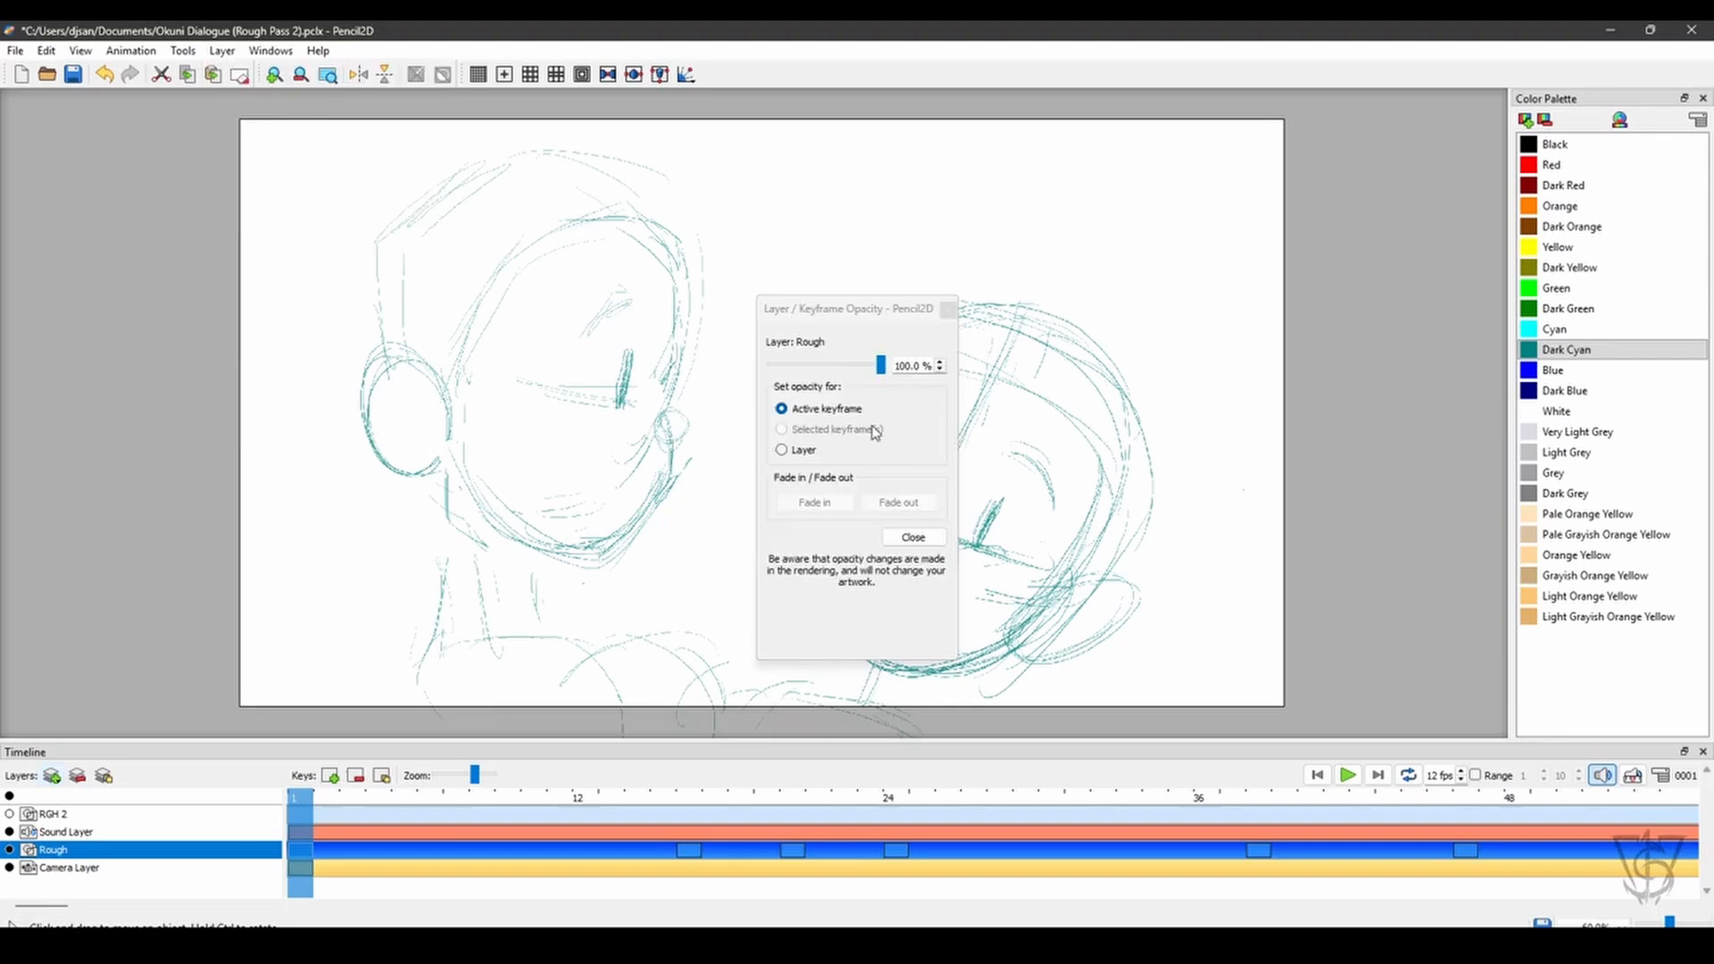
pyautogui.click(783, 450)
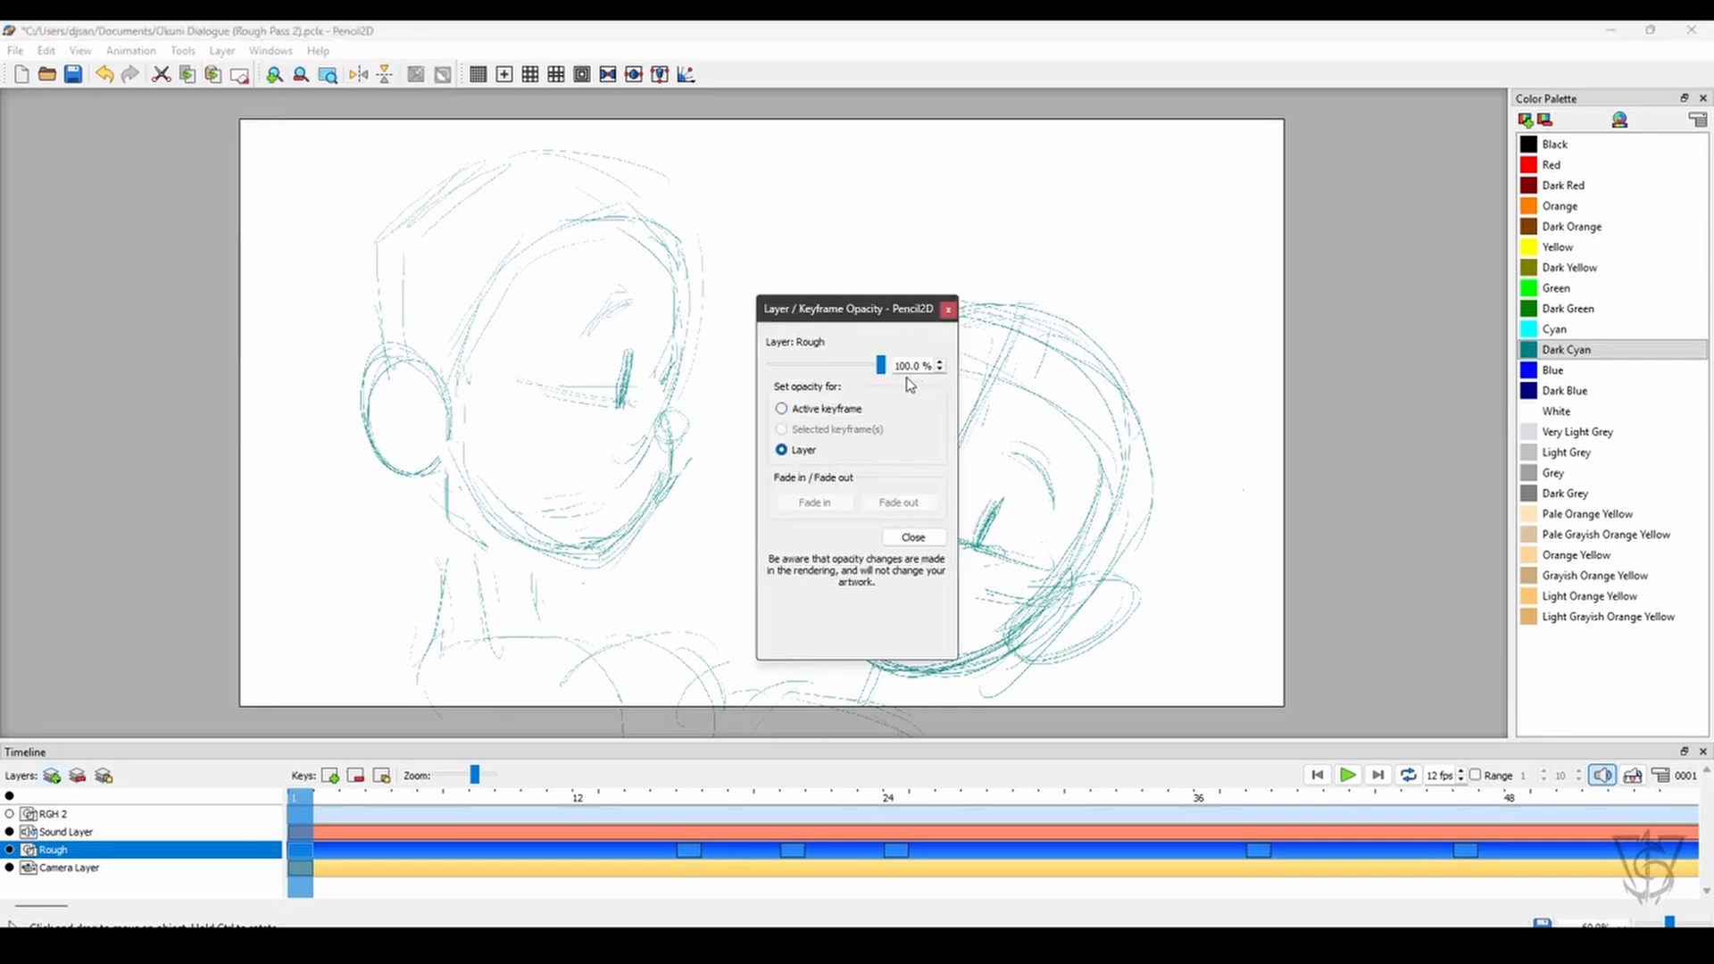
pyautogui.doubleClick(923, 366)
pyautogui.write('25')
pyautogui.click(913, 538)
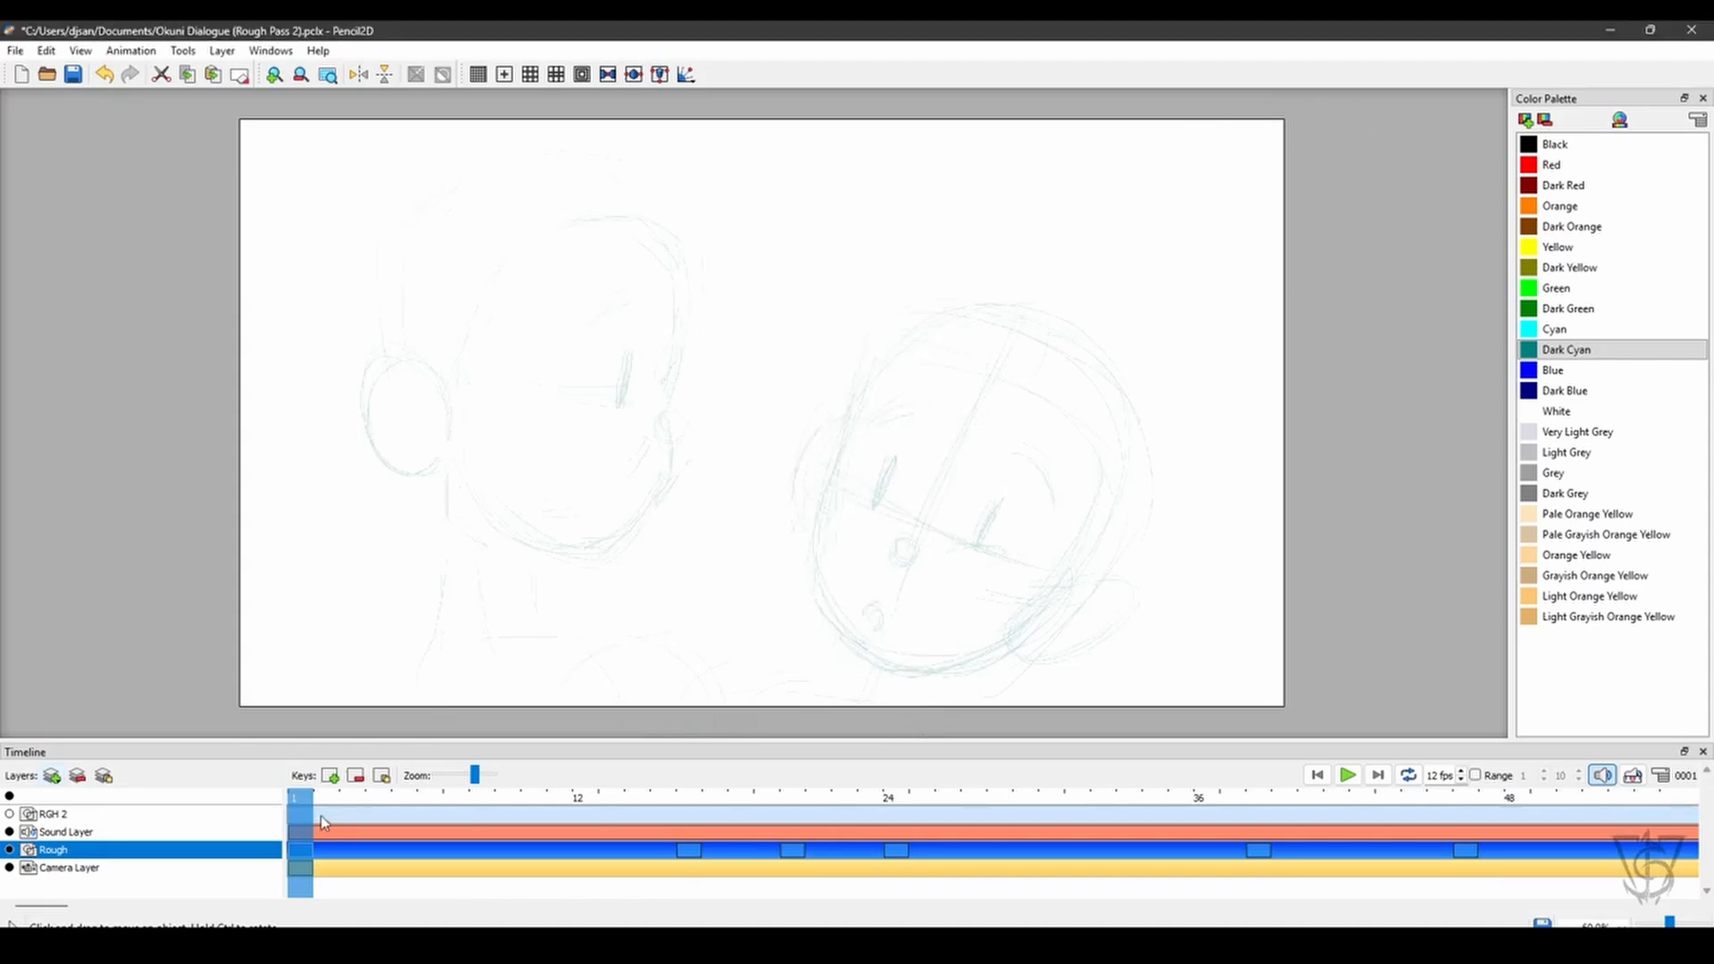
# - Make the RGH 2 layer active, show it over the faded Rough layer at frame 16, and return to frame 1
pyautogui.click(100, 815)
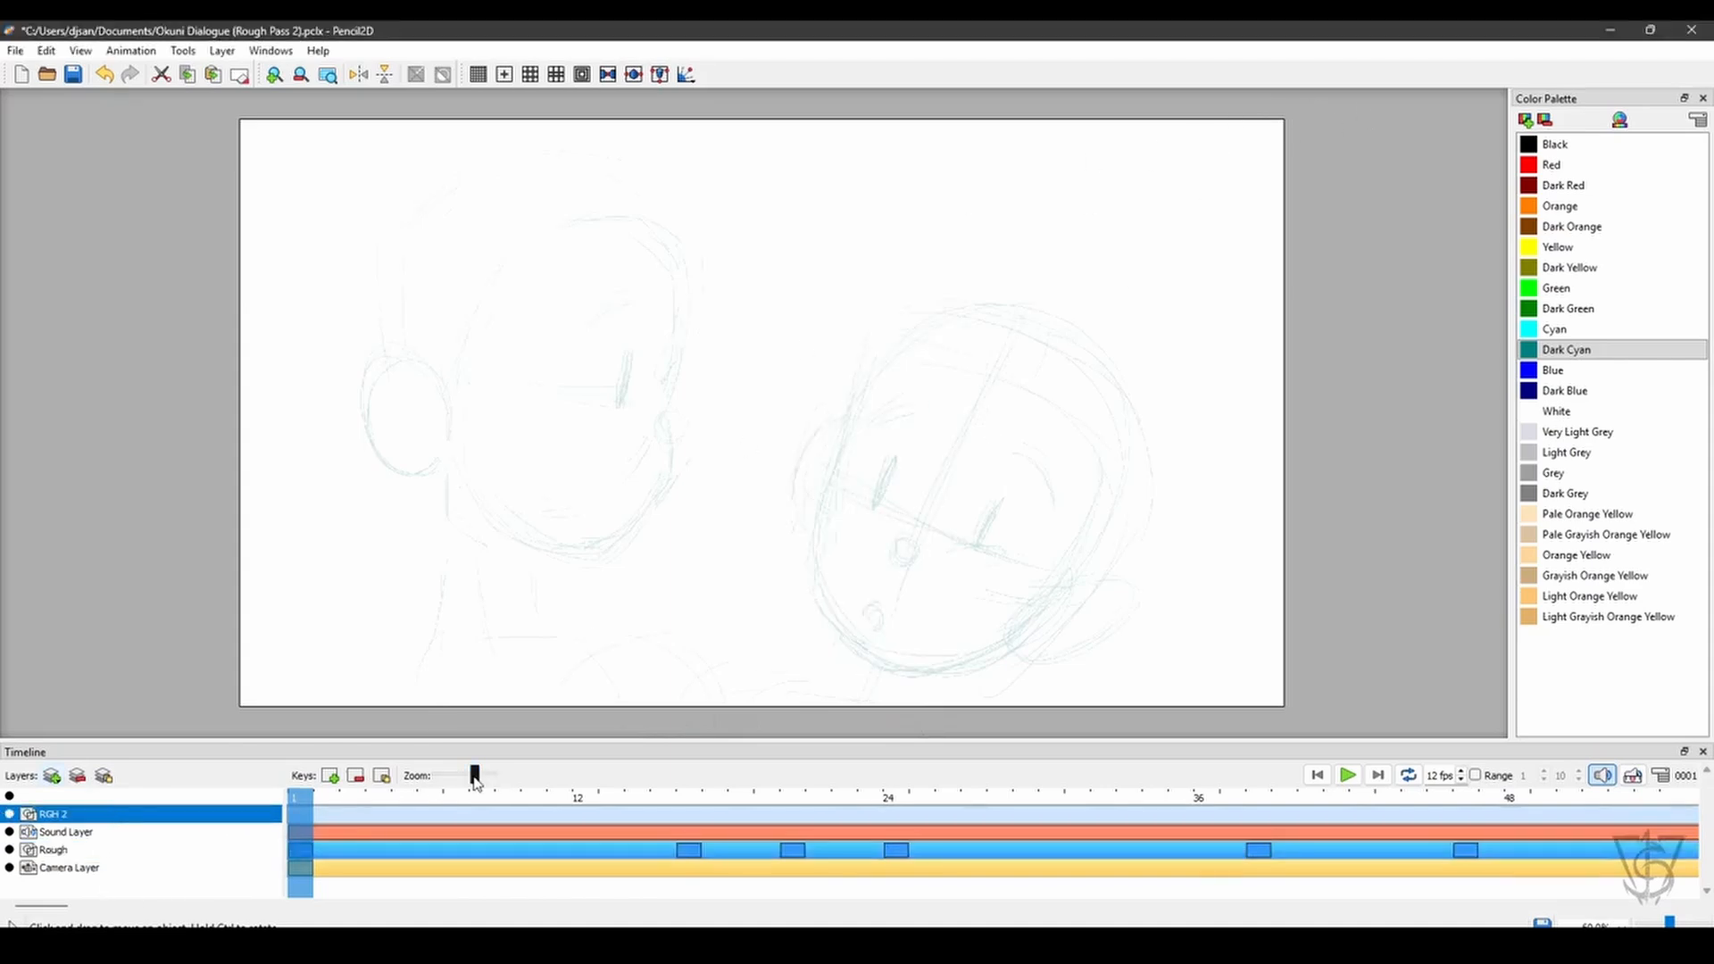
pyautogui.click(688, 795)
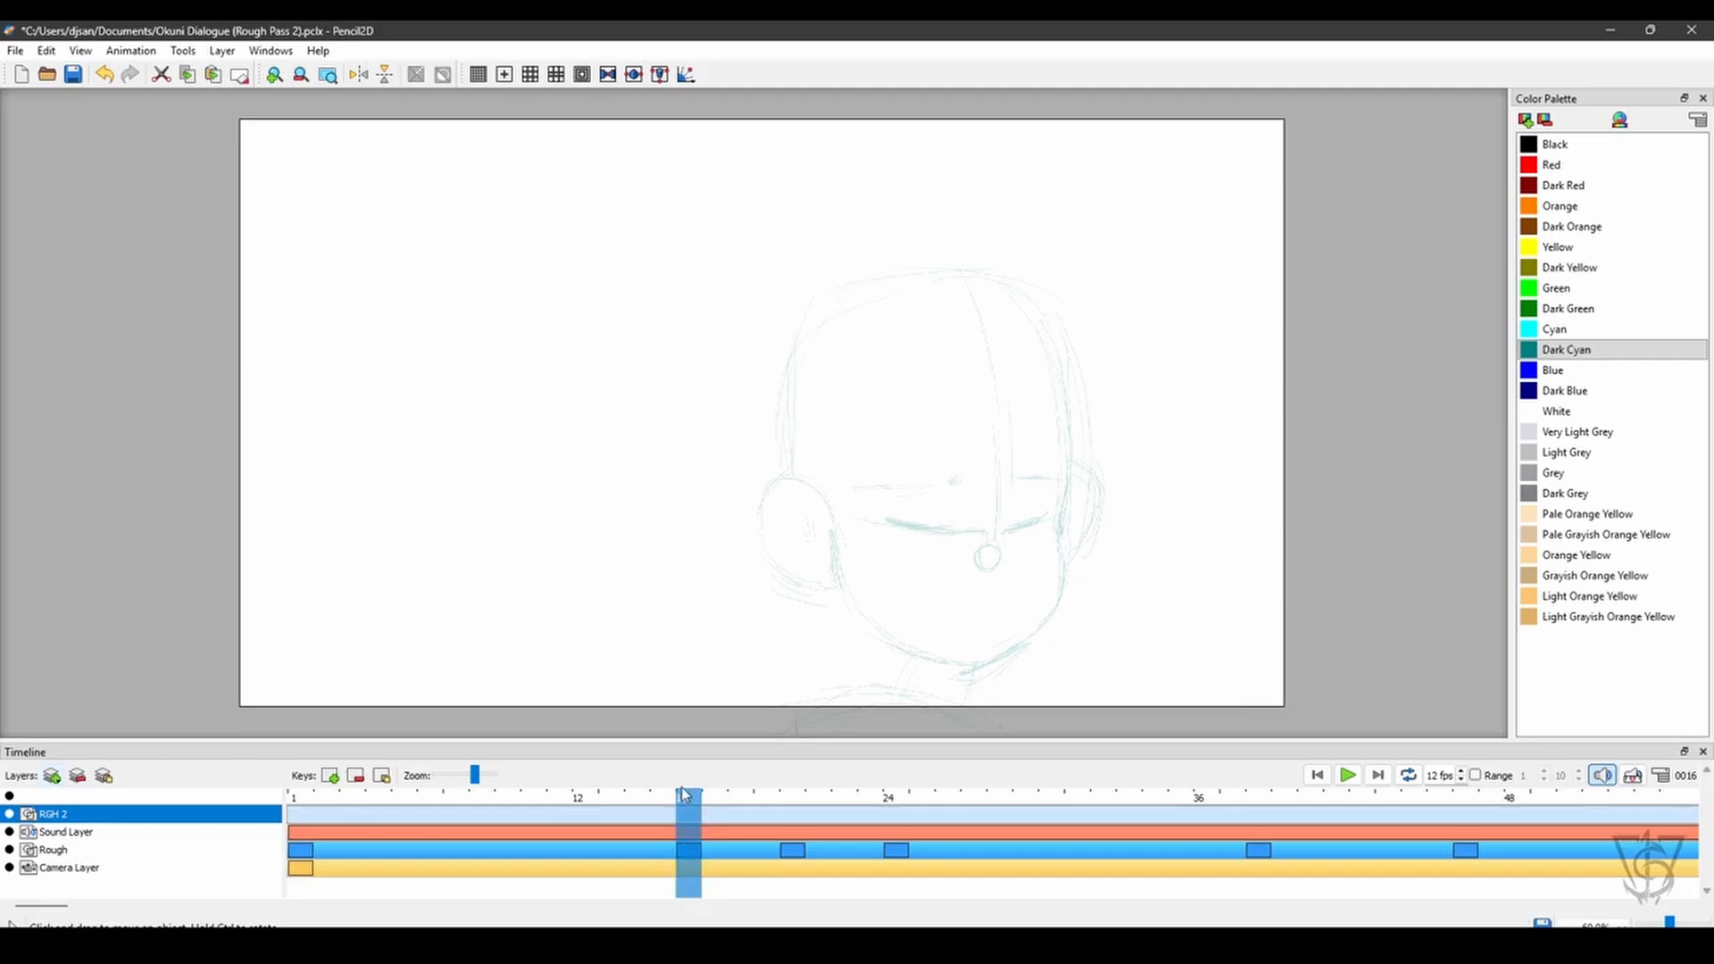
pyautogui.click(9, 814)
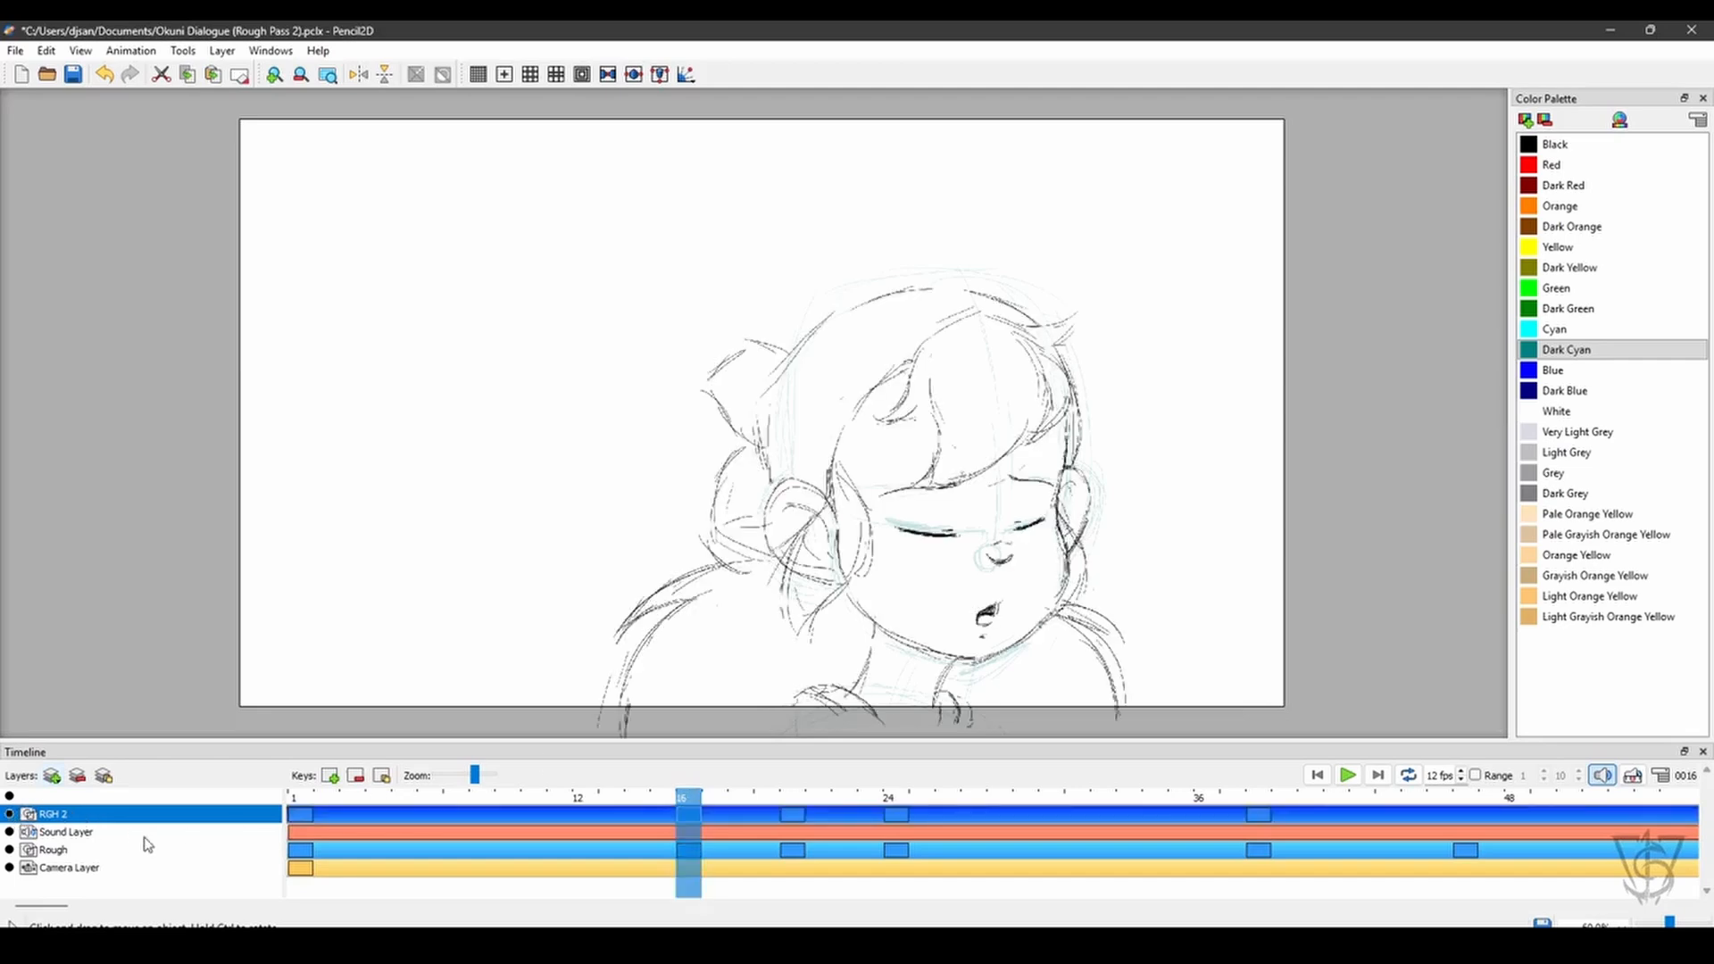
pyautogui.moveTo(688, 800)
pyautogui.mouseDown()
pyautogui.moveTo(874, 795)
pyautogui.moveTo(707, 796)
pyautogui.moveTo(264, 904)
pyautogui.mouseUp()
pyautogui.click(266, 906)
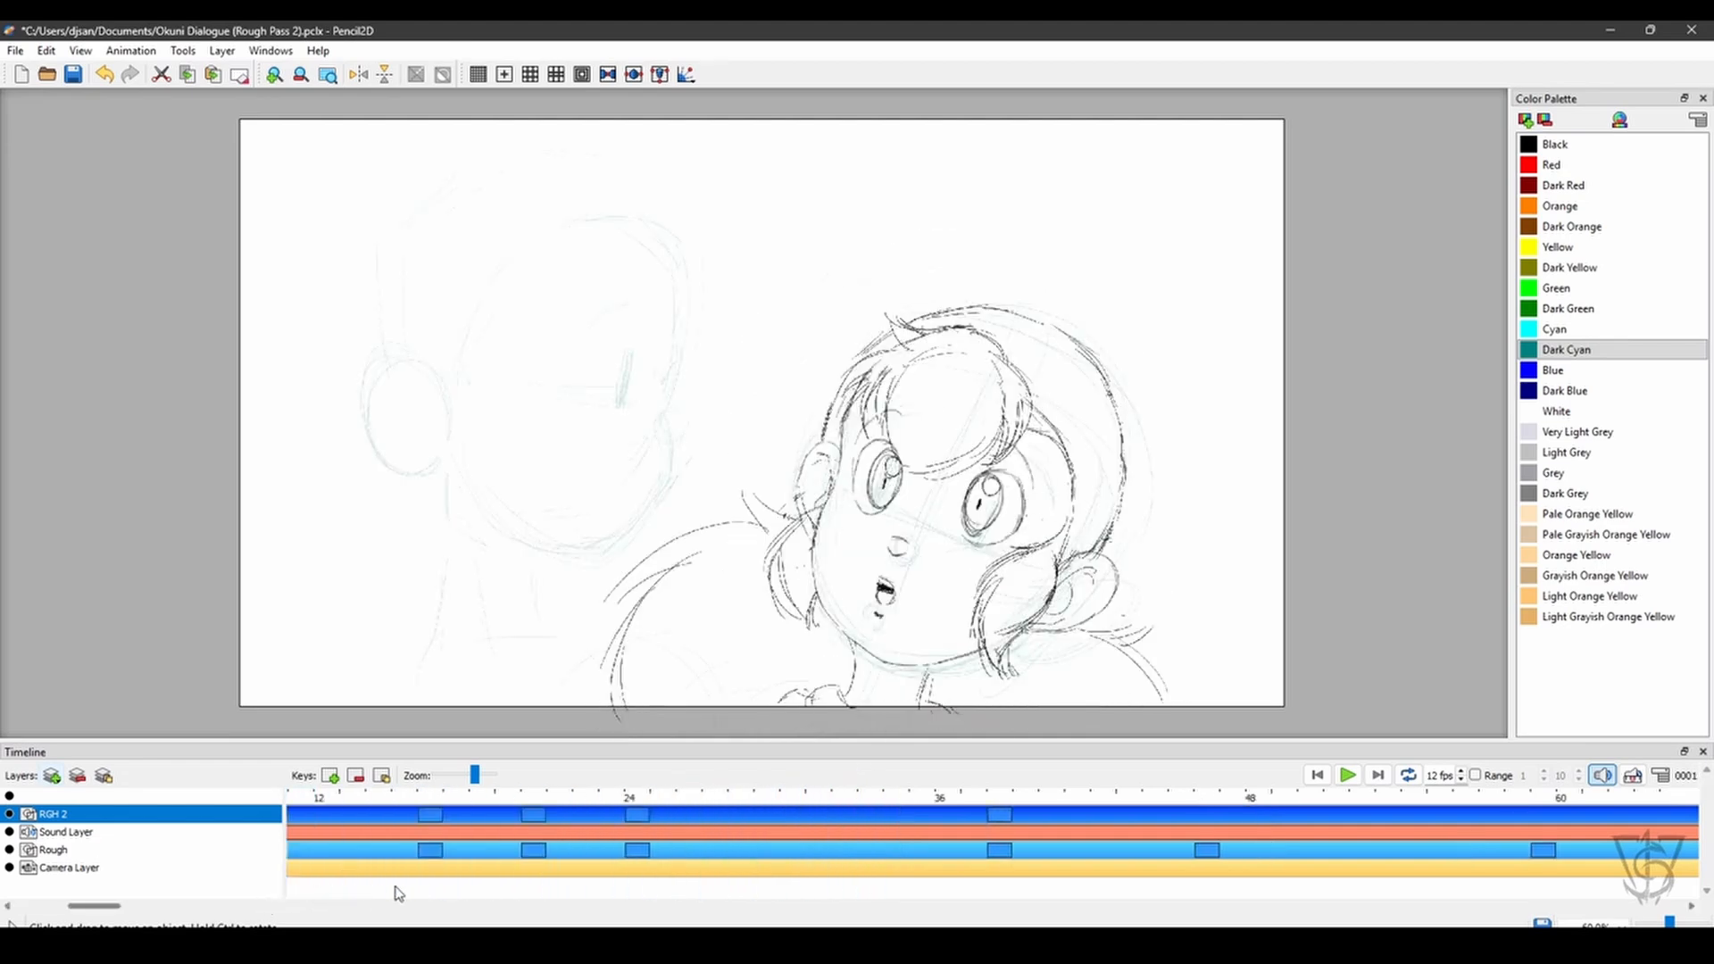
pyautogui.click(488, 882)
pyautogui.moveTo(480, 804); pyautogui.dragTo(242, 825)
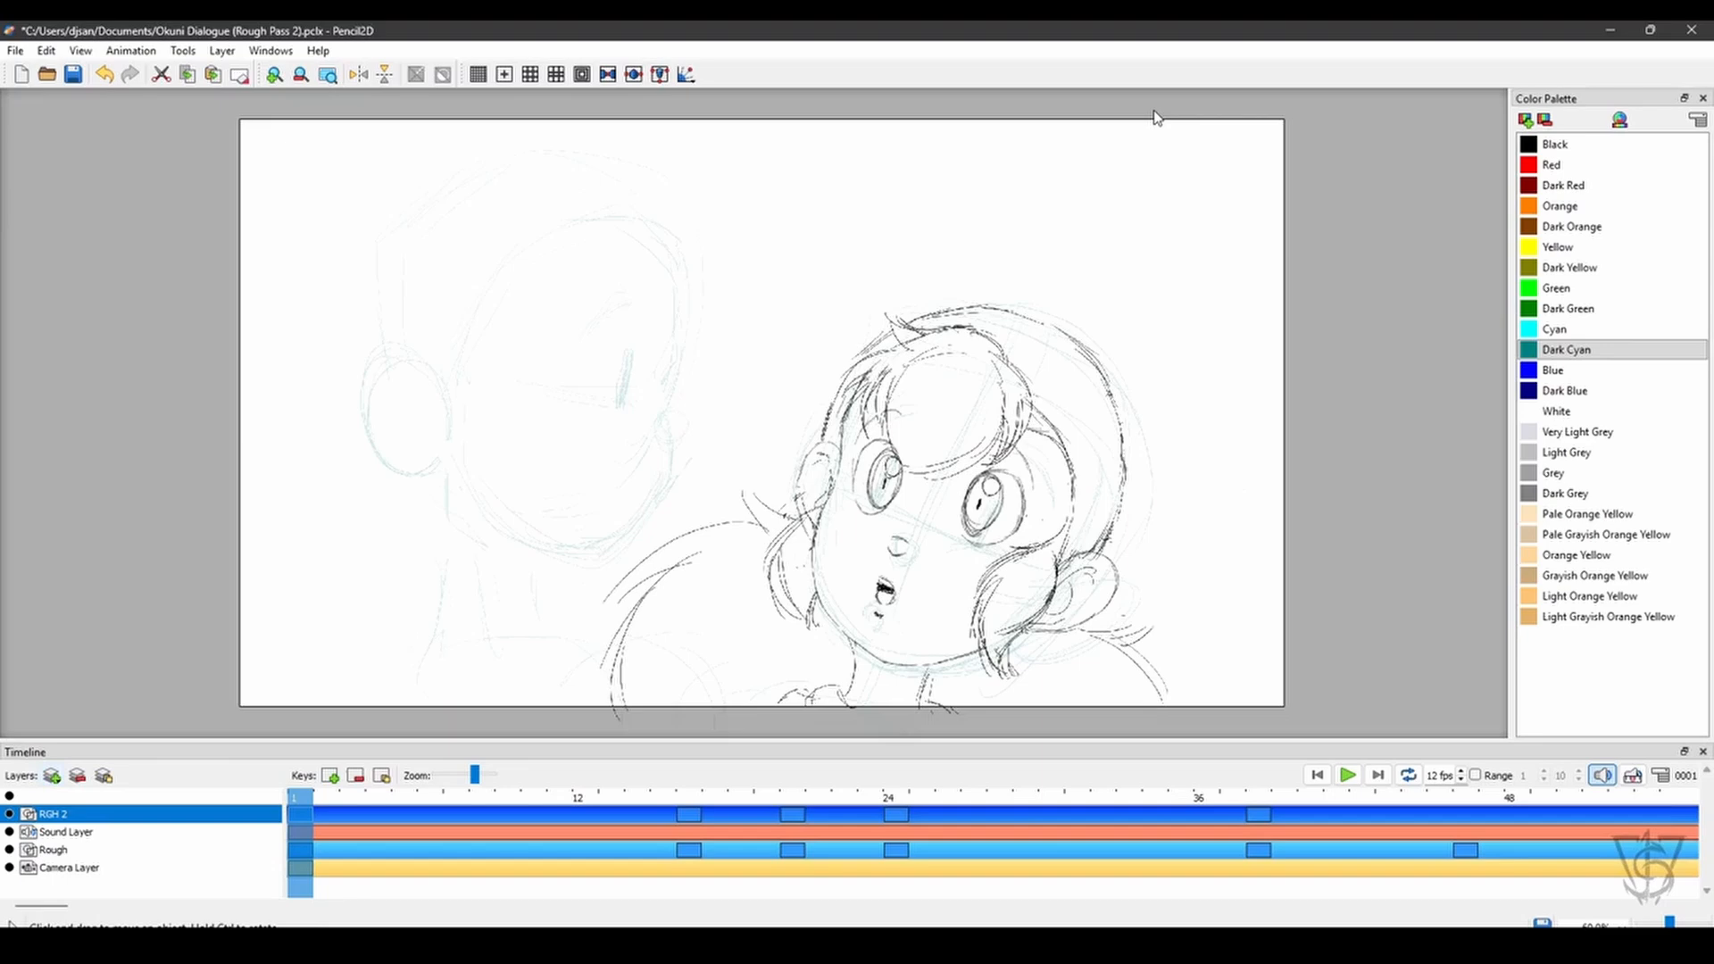
# - Compare the RGH 2 drawings with the Rough layer at frames 21, 24, 38 and 16, and return to frame 1
pyautogui.click(827, 797)
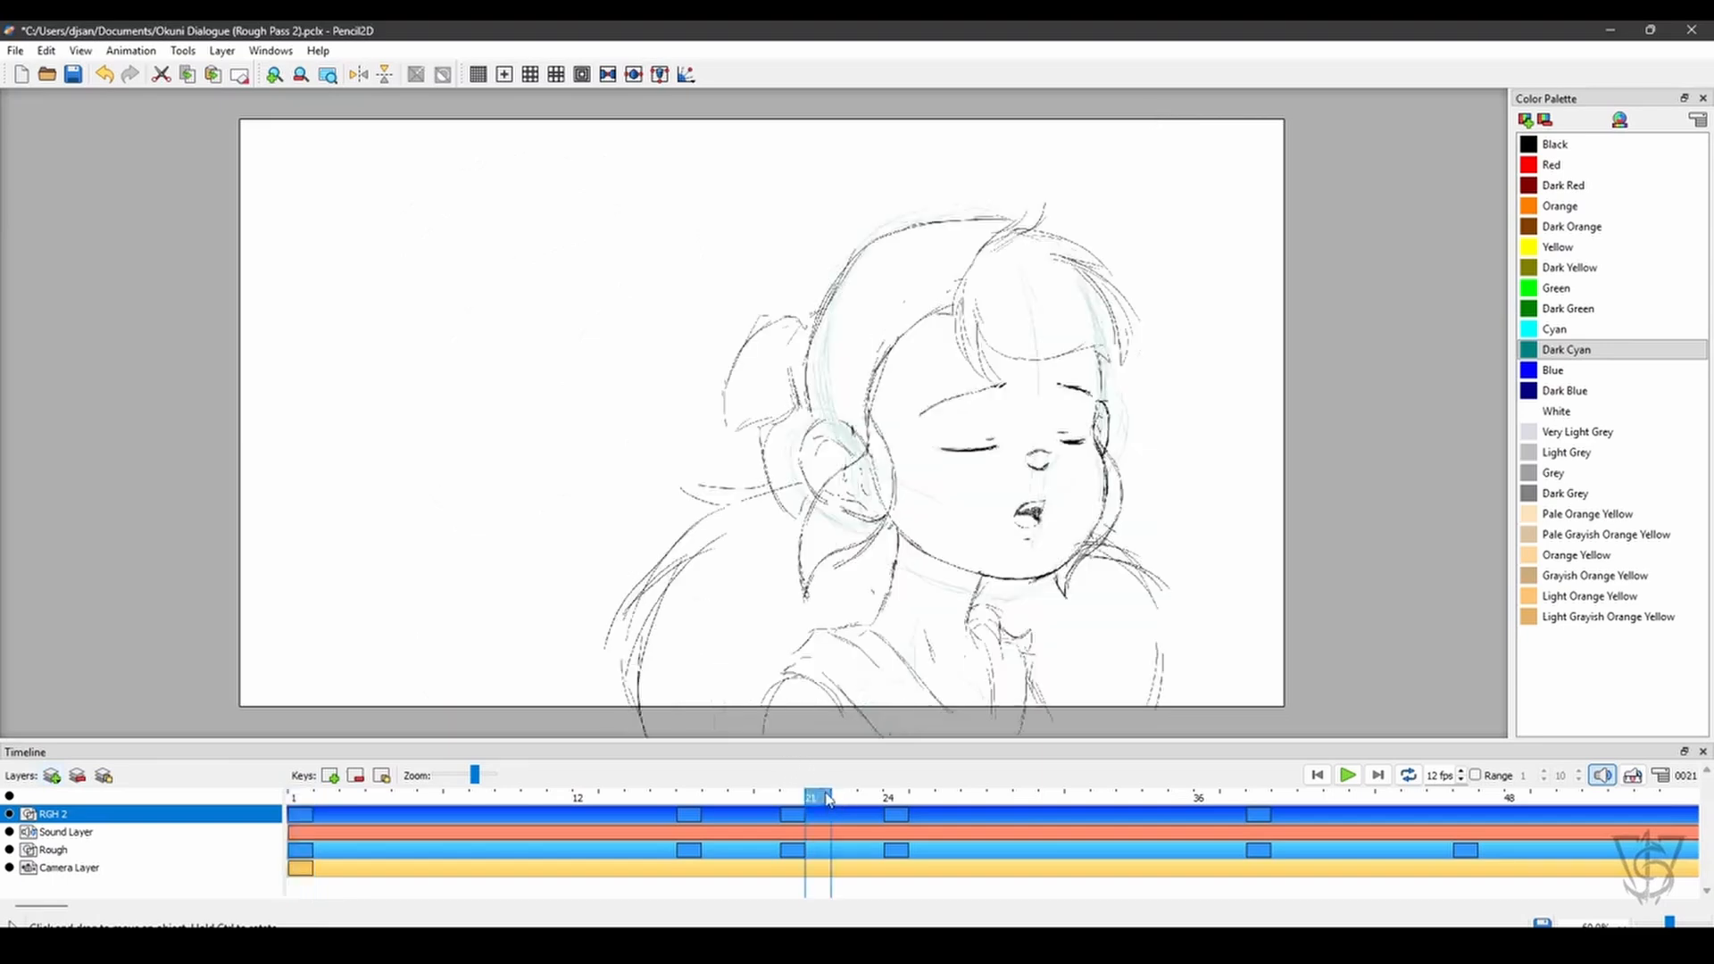
pyautogui.click(912, 797)
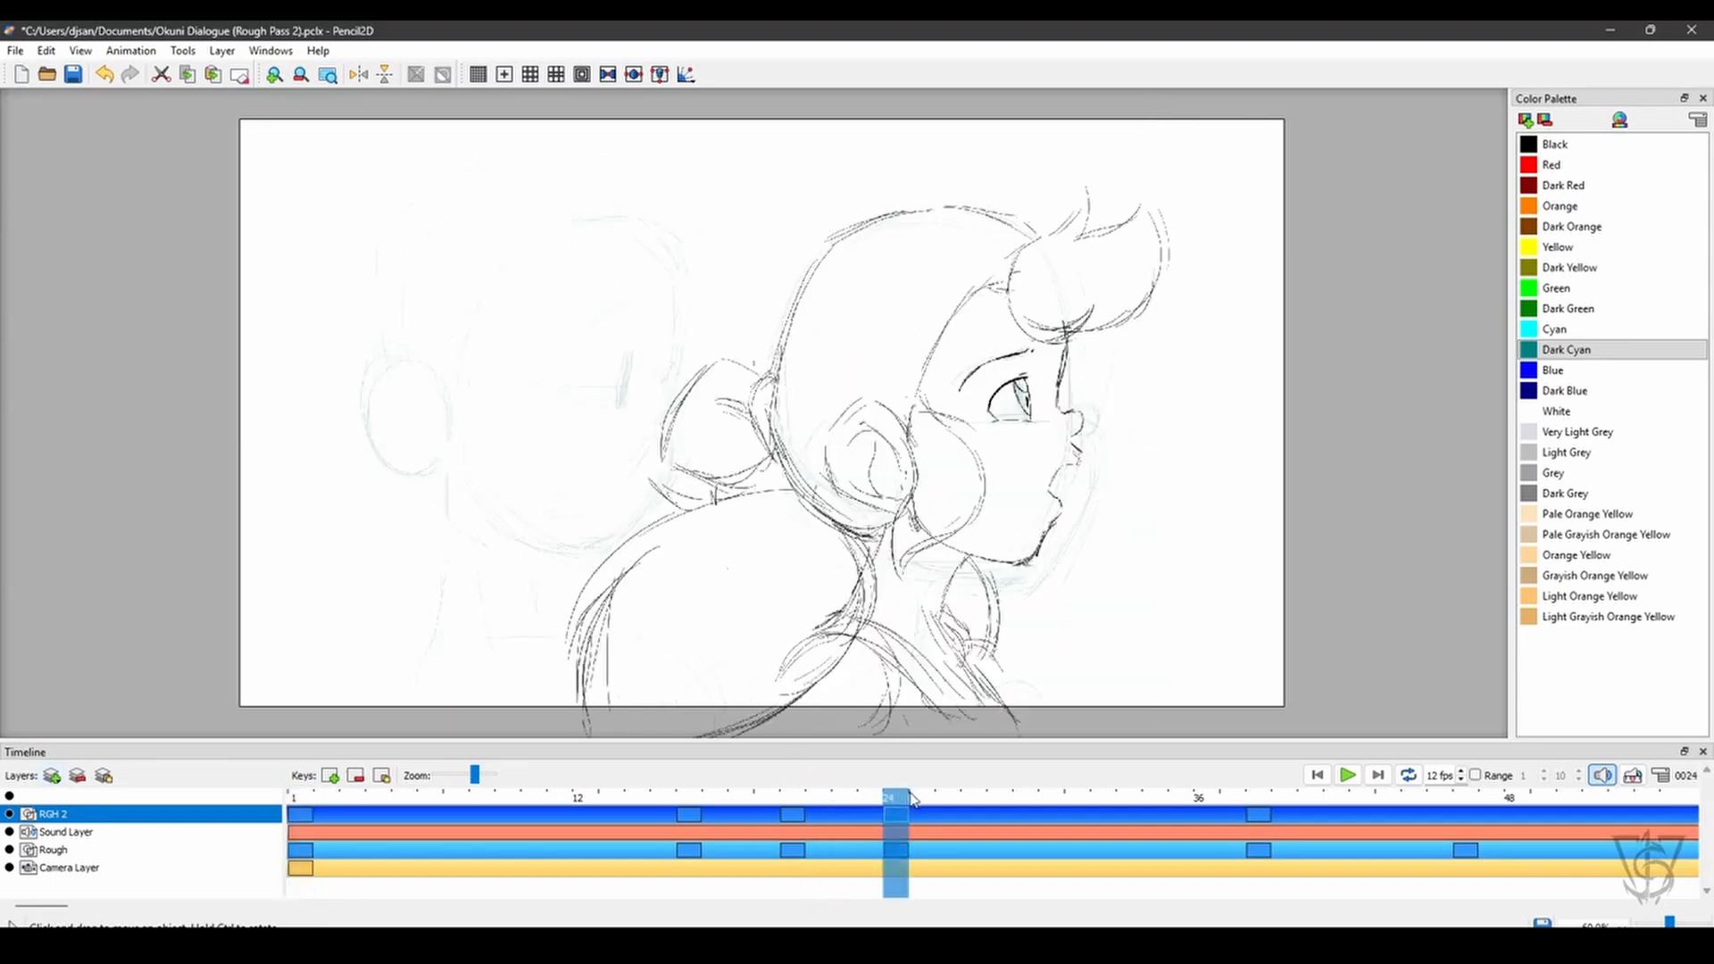
pyautogui.click(1260, 797)
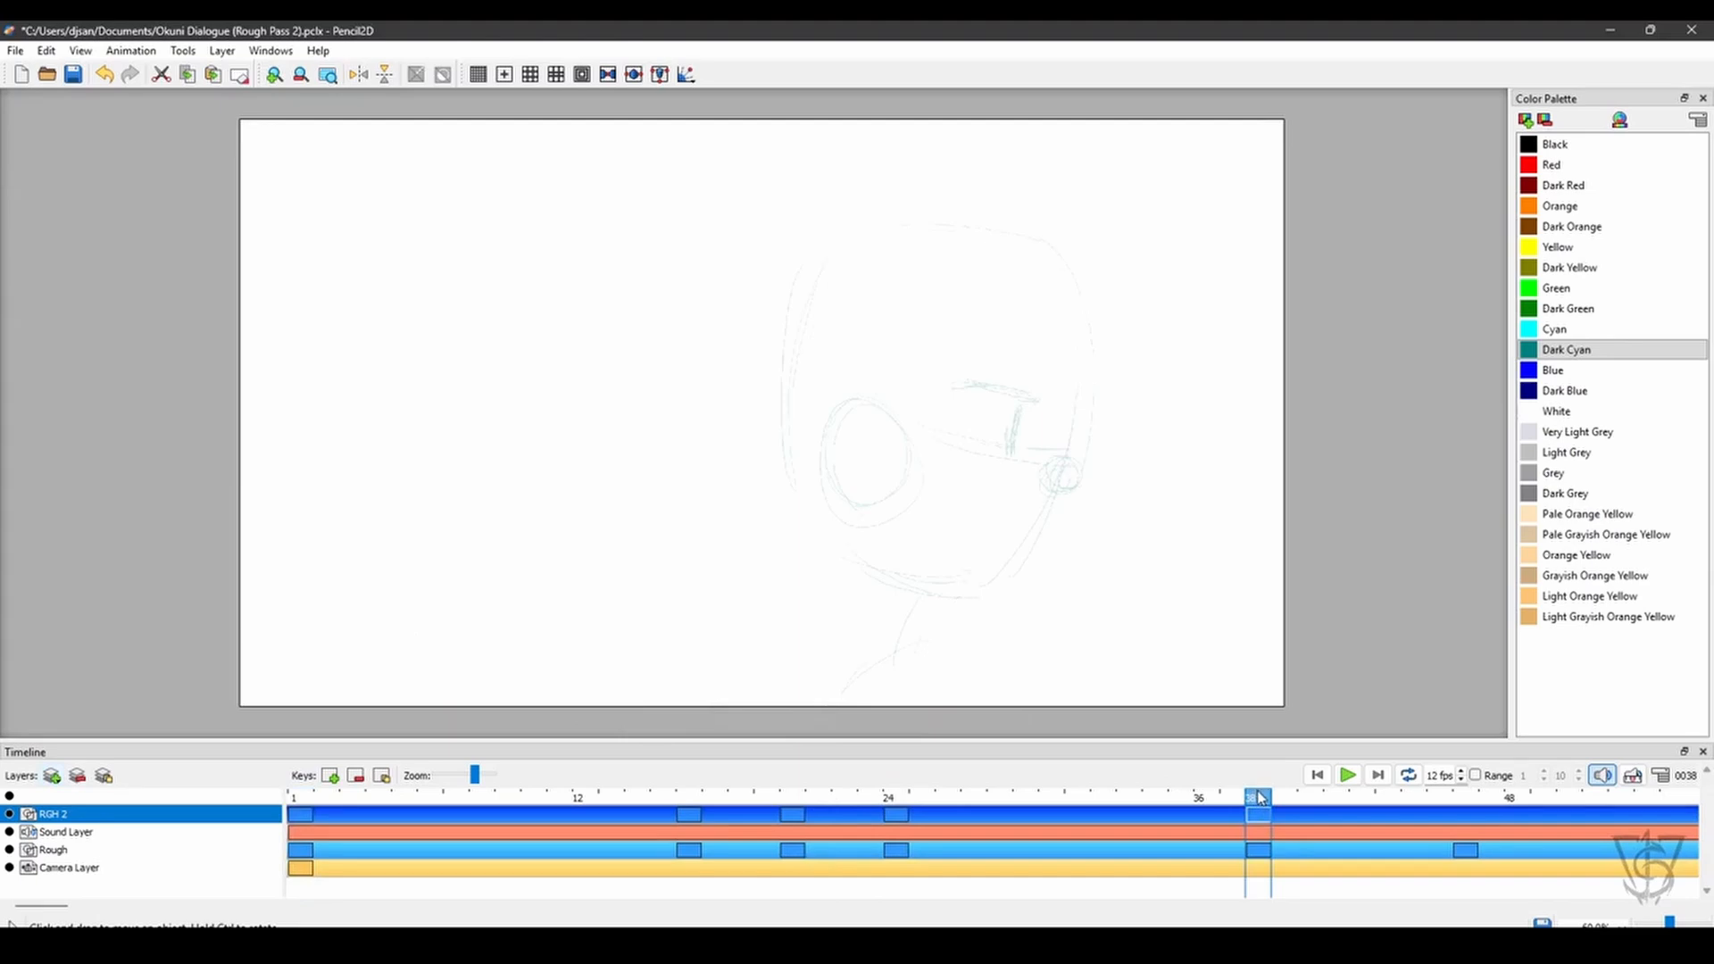
pyautogui.click(687, 793)
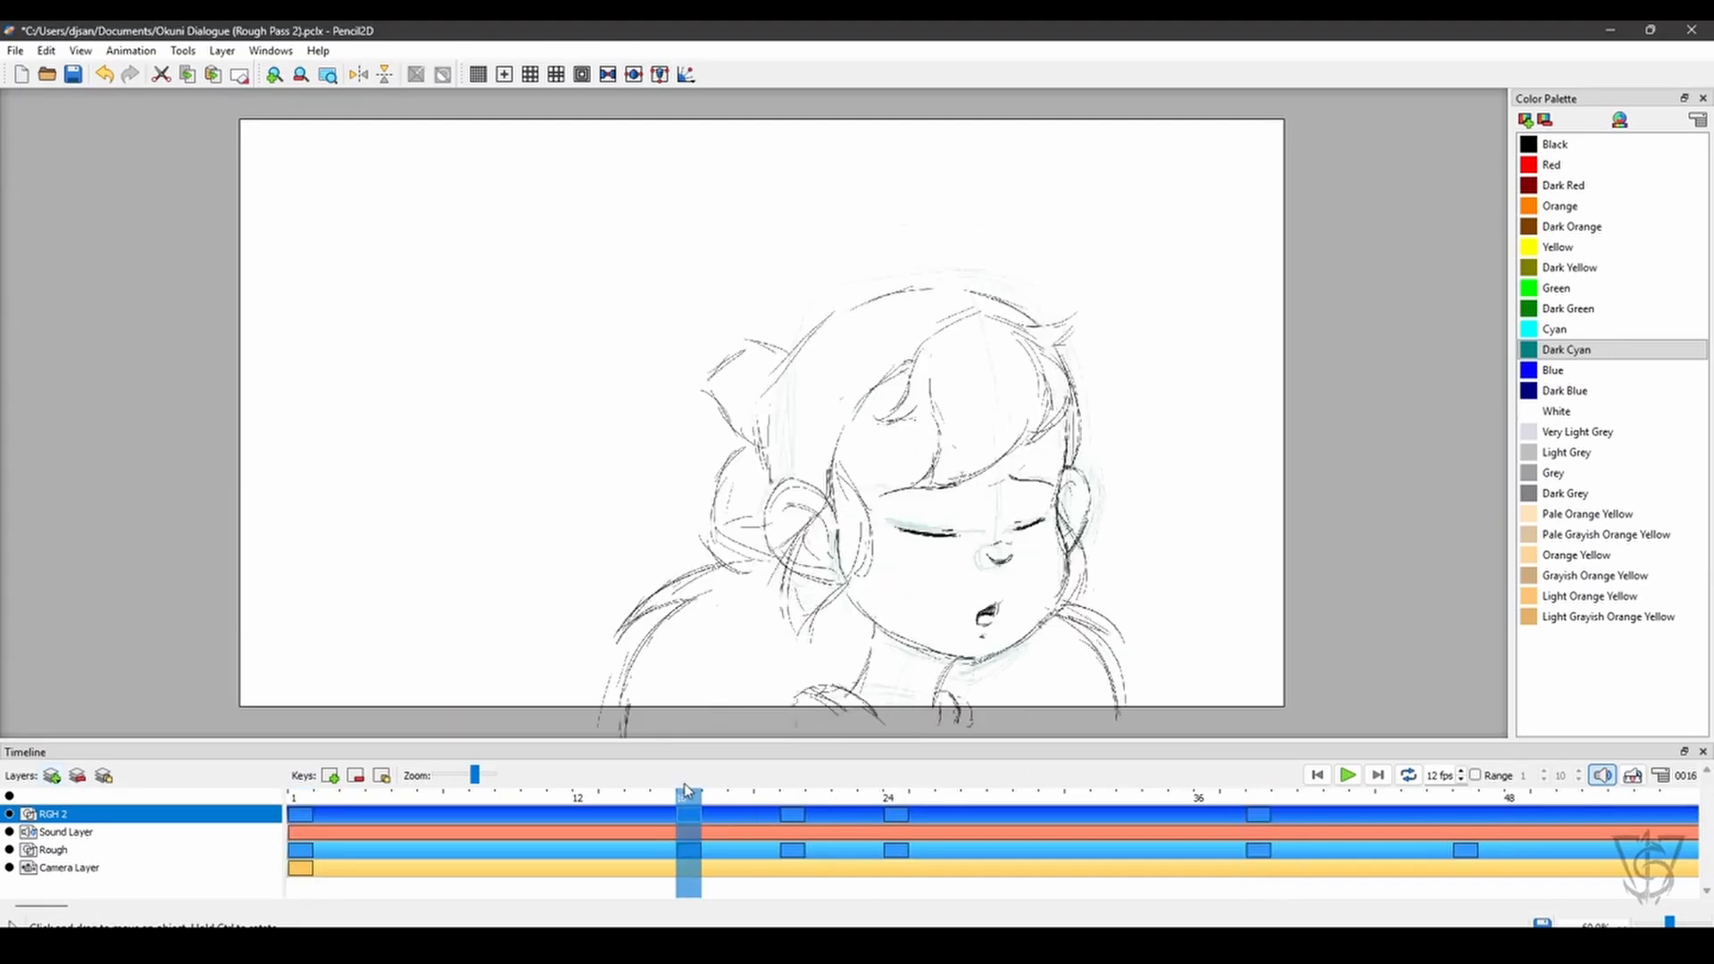
pyautogui.moveTo(686, 792)
pyautogui.mouseDown()
pyautogui.moveTo(377, 795)
pyautogui.moveTo(258, 819)
pyautogui.mouseUp()
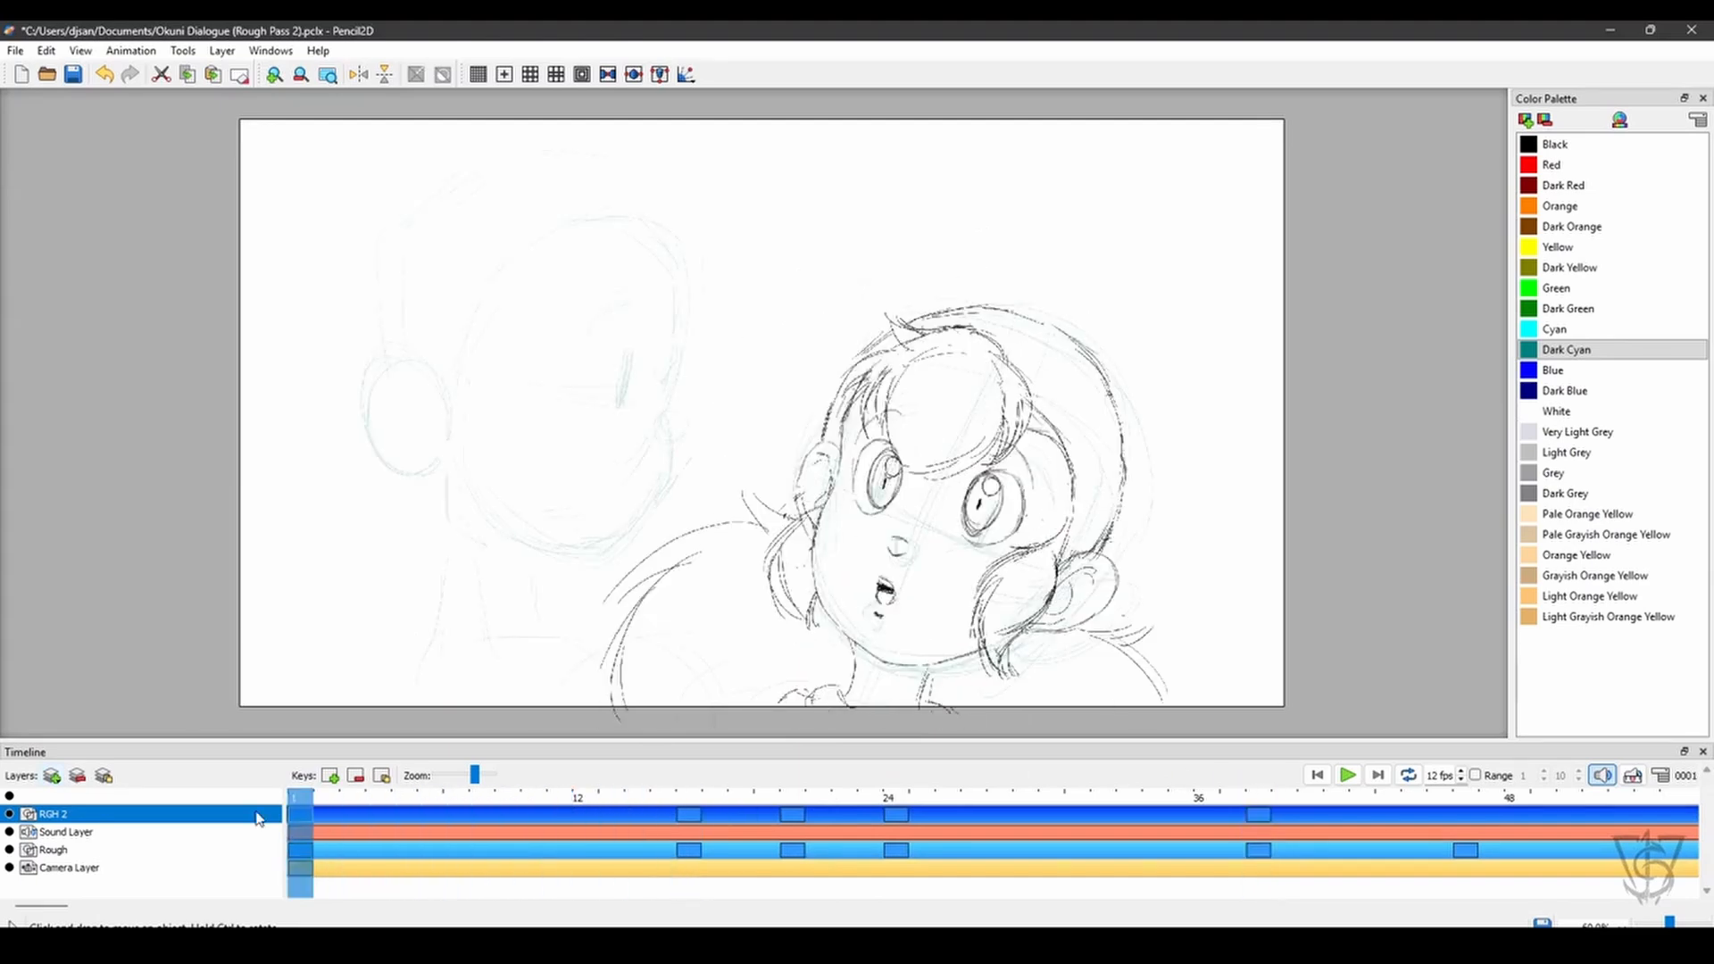